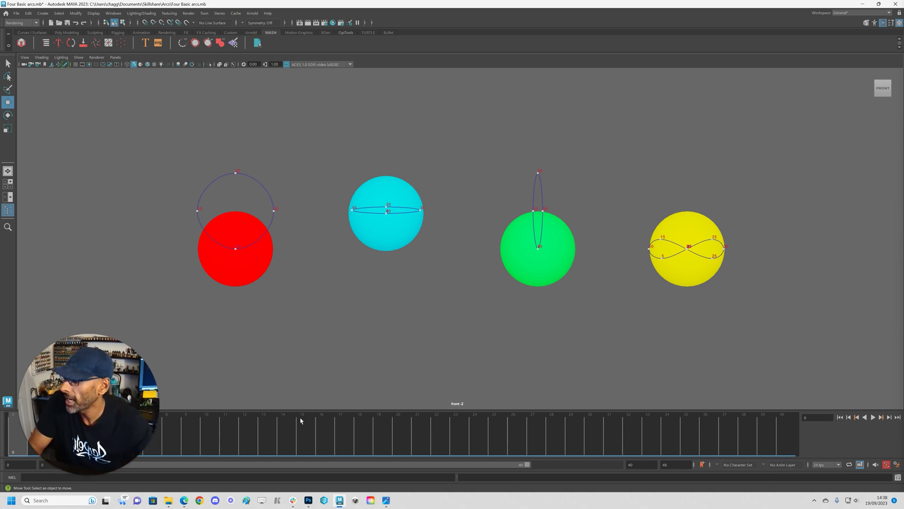
# - Play back the four basic arc animations of the coloured spheres in the front view
pyautogui.moveTo(97, 415); pyautogui.dragTo(103, 351)
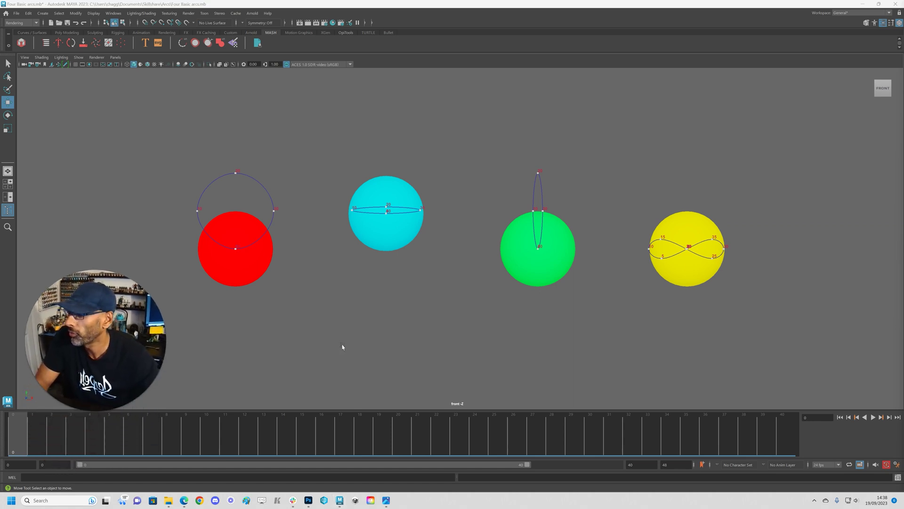
pyautogui.keyDown('alt'); pyautogui.moveTo(347, 345); pyautogui.dragTo(421, 341, button='right'); pyautogui.keyUp('alt')
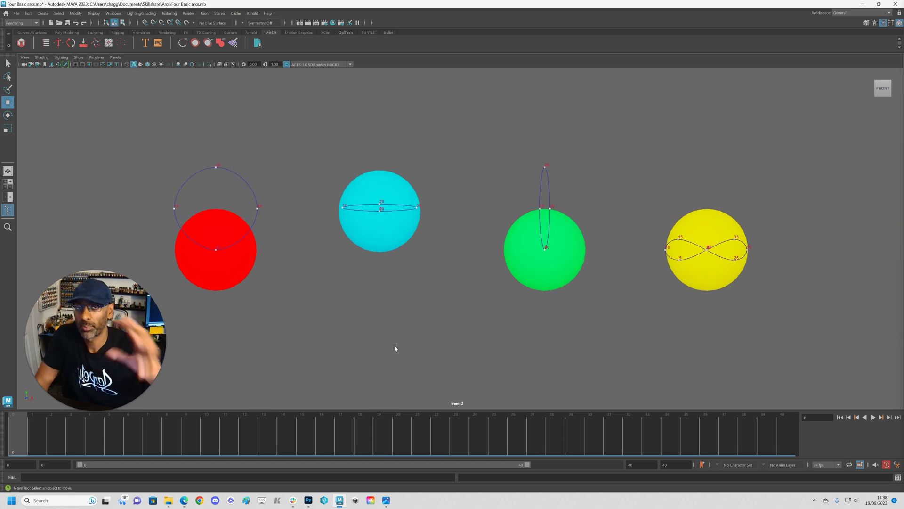
pyautogui.hotkey('alt', 'v')
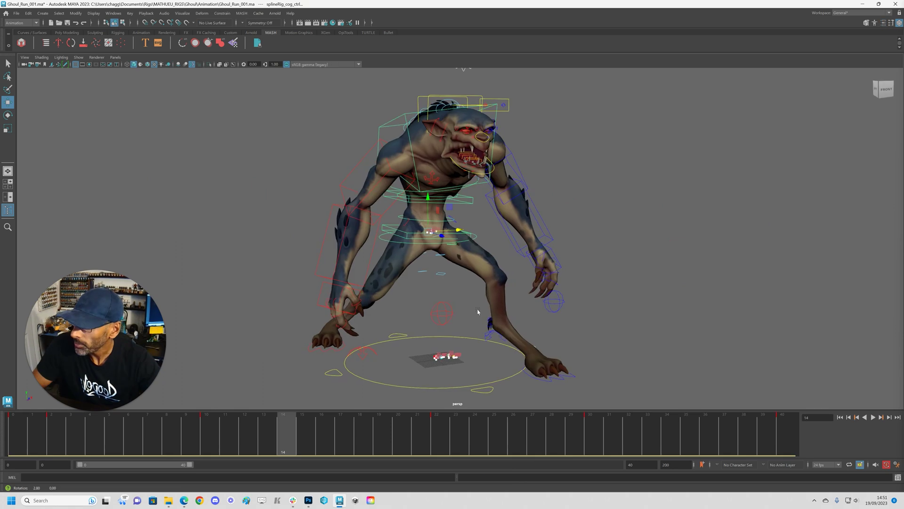
# - Paste the copied key of the ghoul's hip control at frame 0 on the timeline
pyautogui.keyDown('alt'); pyautogui.moveTo(478, 312); pyautogui.dragTo(638, 349, button='right'); pyautogui.keyUp('alt')
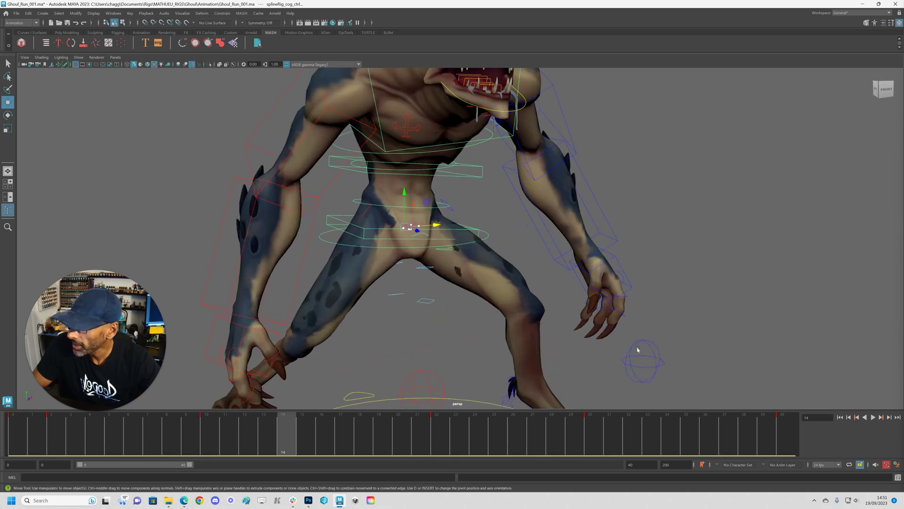
pyautogui.keyDown('alt'); pyautogui.moveTo(638, 349); pyautogui.dragTo(685, 198, button='middle'); pyautogui.keyUp('alt')
pyautogui.keyDown('alt'); pyautogui.moveTo(396, 285); pyautogui.dragTo(602, 303, button='right'); pyautogui.keyUp('alt')
pyautogui.keyDown('alt'); pyautogui.moveTo(601, 303); pyautogui.dragTo(541, 234, button='middle'); pyautogui.keyUp('alt')
pyautogui.keyDown('alt'); pyautogui.moveTo(541, 234); pyautogui.dragTo(678, 243, button='right'); pyautogui.keyUp('alt')
pyautogui.click(504, 257)
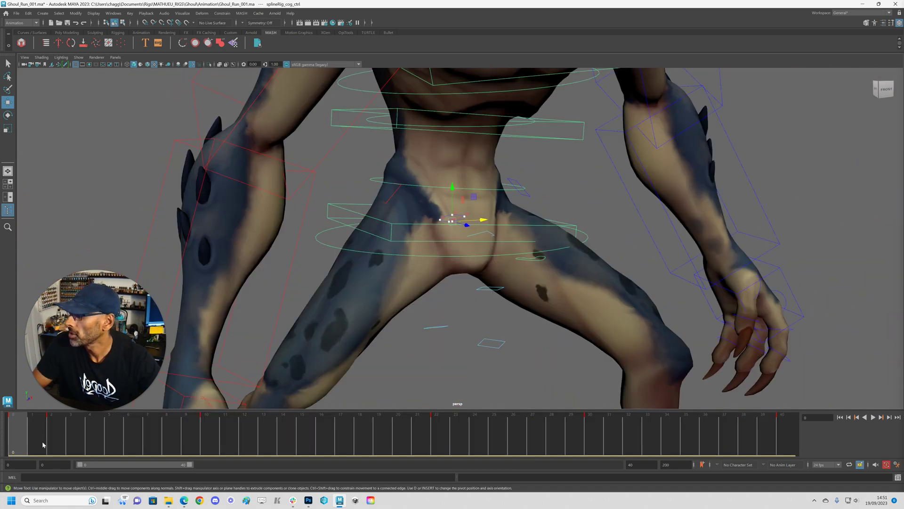
pyautogui.doubleClick(25, 438)
pyautogui.rightClick(25, 438)
pyautogui.moveTo(61, 318)
pyautogui.click(111, 319)
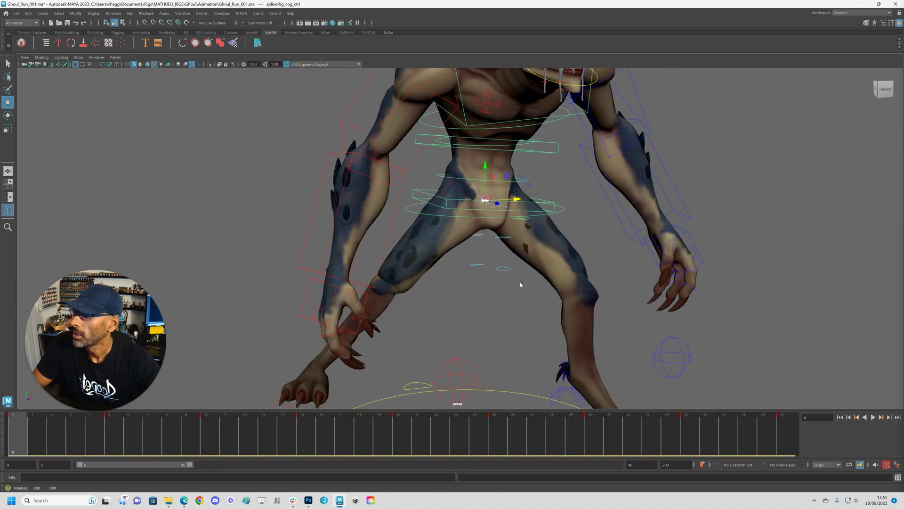
# - Play the ghoul's hip animation beside its Translate X curve in the Graph Editor, and close the editor
pyautogui.hotkey('alt', 'v')
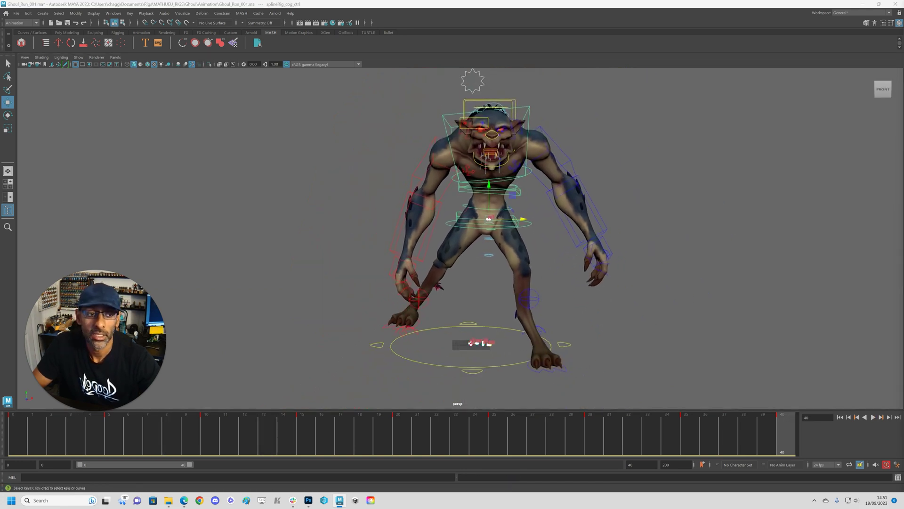
pyautogui.moveTo(903, 75); pyautogui.dragTo(693, 33)
pyautogui.keyDown('alt'); pyautogui.moveTo(386, 278); pyautogui.dragTo(248, 288, button='middle'); pyautogui.keyUp('alt')
pyautogui.keyDown('alt'); pyautogui.moveTo(248, 289); pyautogui.dragTo(277, 286, button='right'); pyautogui.keyUp('alt')
pyautogui.keyDown('alt'); pyautogui.moveTo(276, 287); pyautogui.dragTo(370, 298); pyautogui.keyUp('alt')
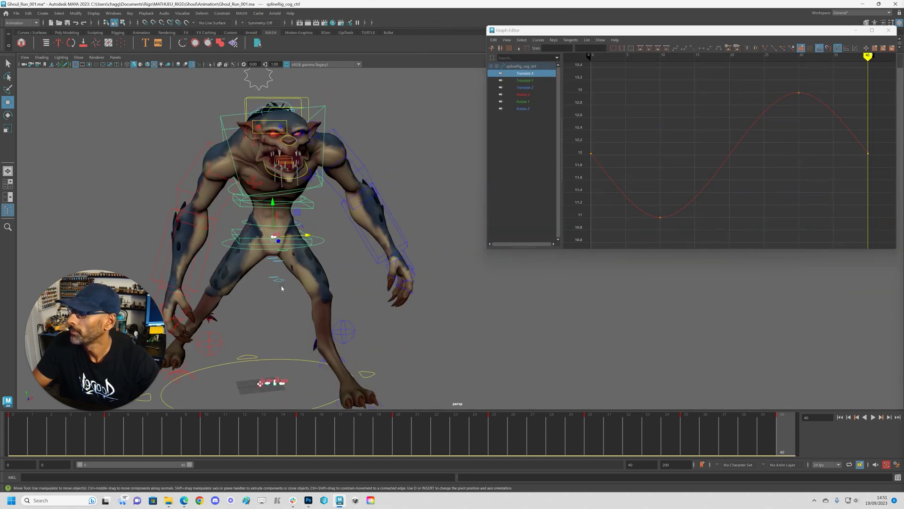
pyautogui.hotkey('alt', 'v')
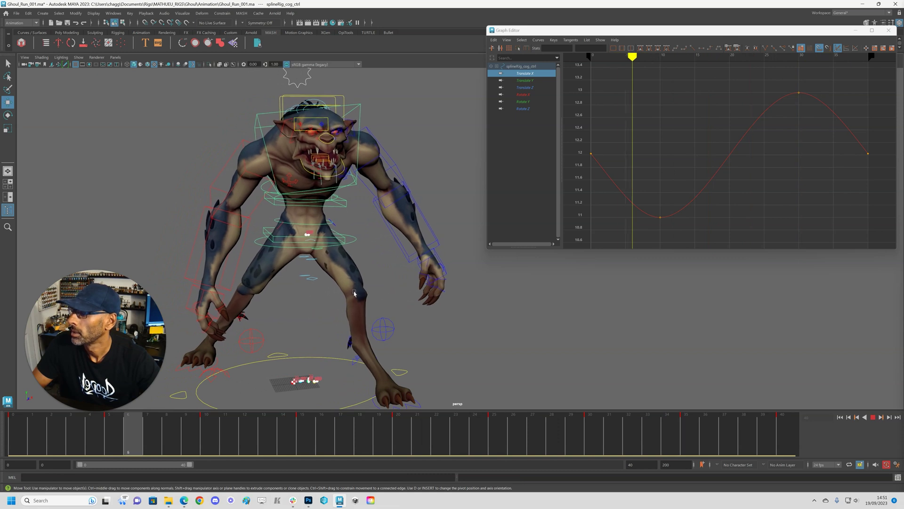
pyautogui.press('Escape')
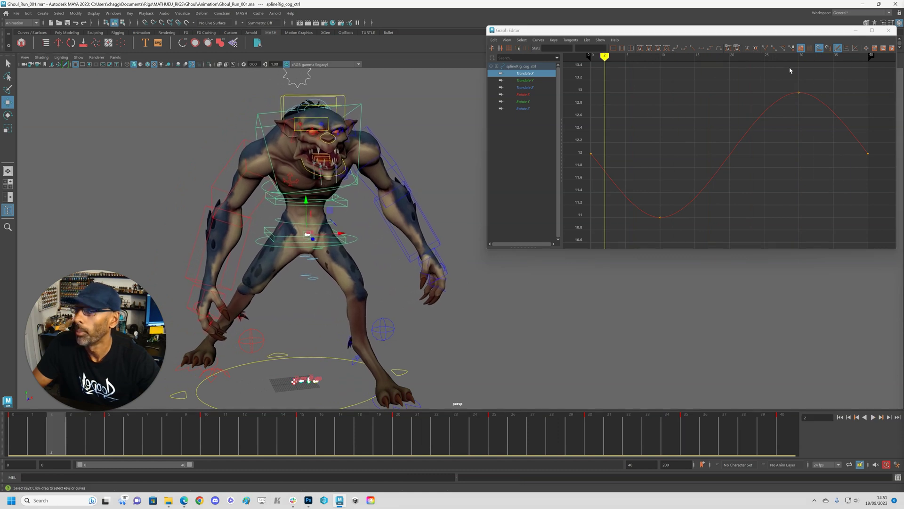
pyautogui.click(889, 32)
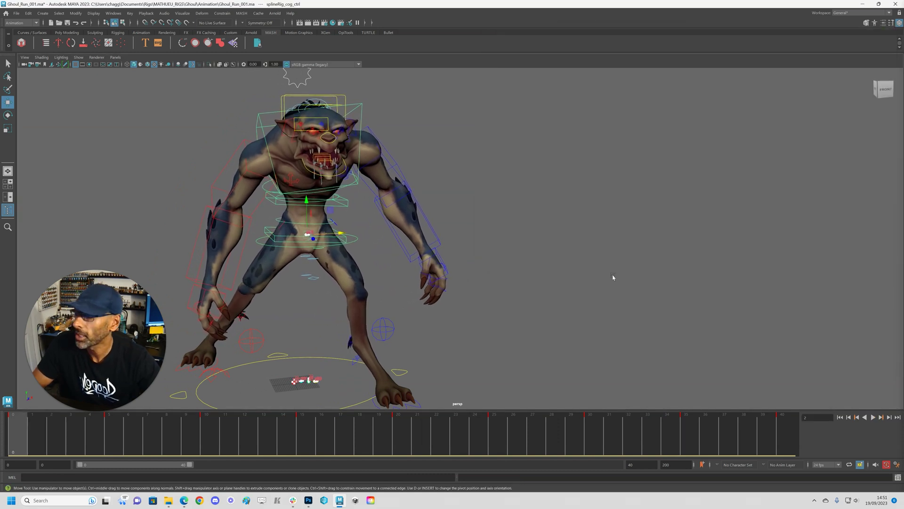
# - Play back the ghoul's hip movement and inspect it from the side and three-quarter angles
pyautogui.hotkey('alt', 'v')
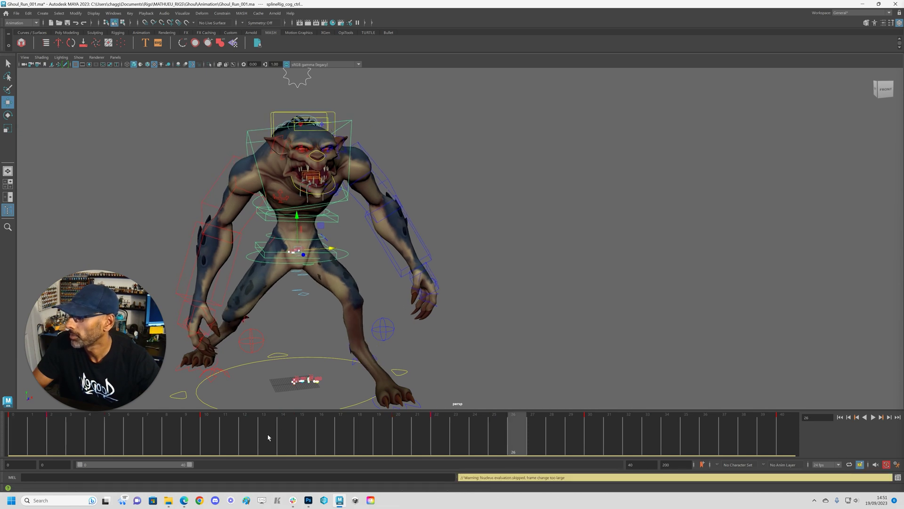
pyautogui.keyDown('alt'); pyautogui.moveTo(483, 293); pyautogui.dragTo(584, 290); pyautogui.keyUp('alt')
pyautogui.hotkey('alt', 'v')
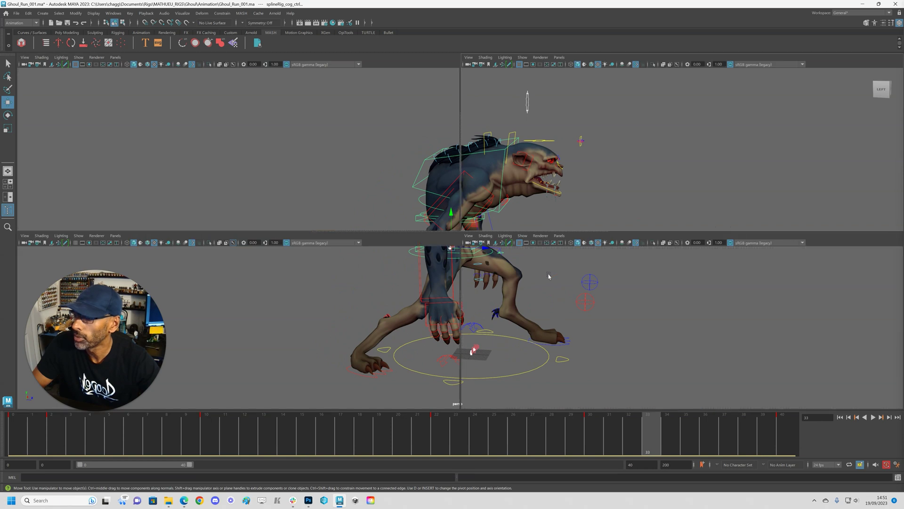
pyautogui.press('space')
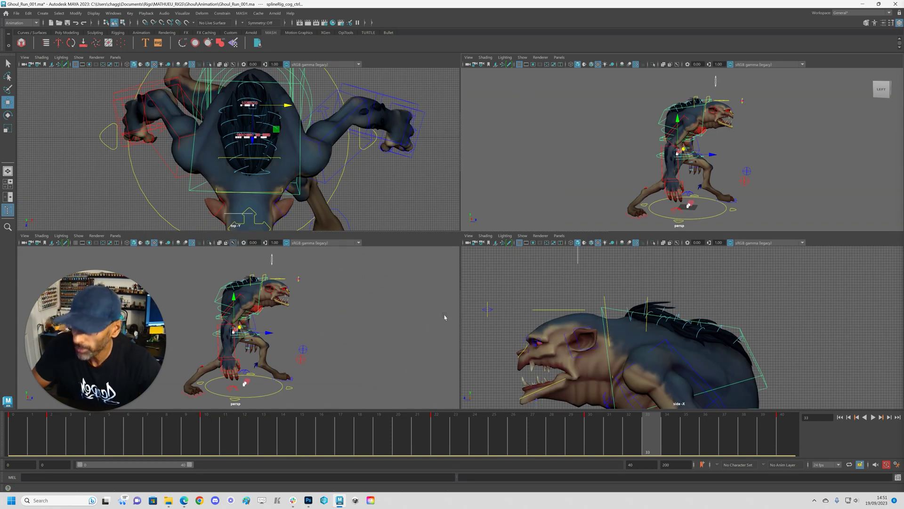
pyautogui.press('space')
pyautogui.keyDown('alt'); pyautogui.moveTo(610, 257); pyautogui.dragTo(577, 264); pyautogui.keyUp('alt')
pyautogui.keyDown('alt'); pyautogui.moveTo(382, 313); pyautogui.dragTo(593, 313, button='right'); pyautogui.keyUp('alt')
pyautogui.keyDown('alt'); pyautogui.moveTo(593, 312); pyautogui.dragTo(452, 390); pyautogui.keyUp('alt')
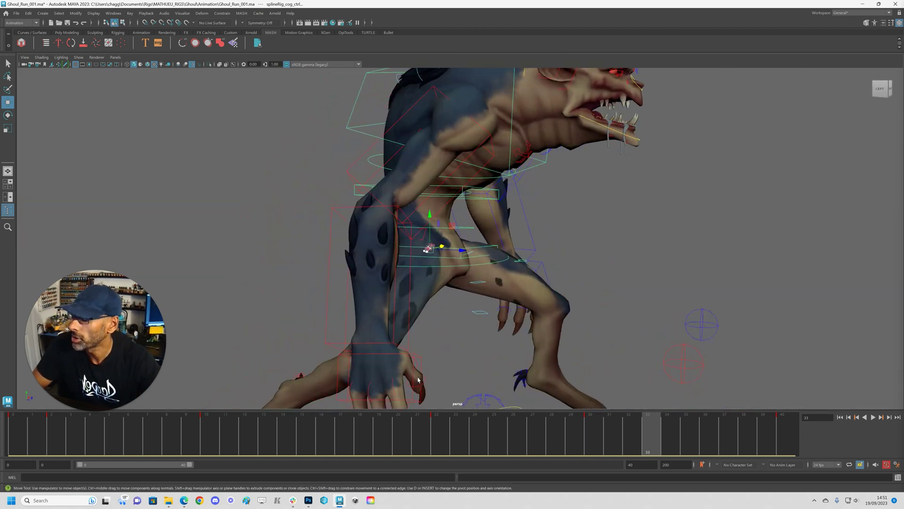
pyautogui.keyDown('alt'); pyautogui.moveTo(468, 350); pyautogui.dragTo(696, 257); pyautogui.keyUp('alt')
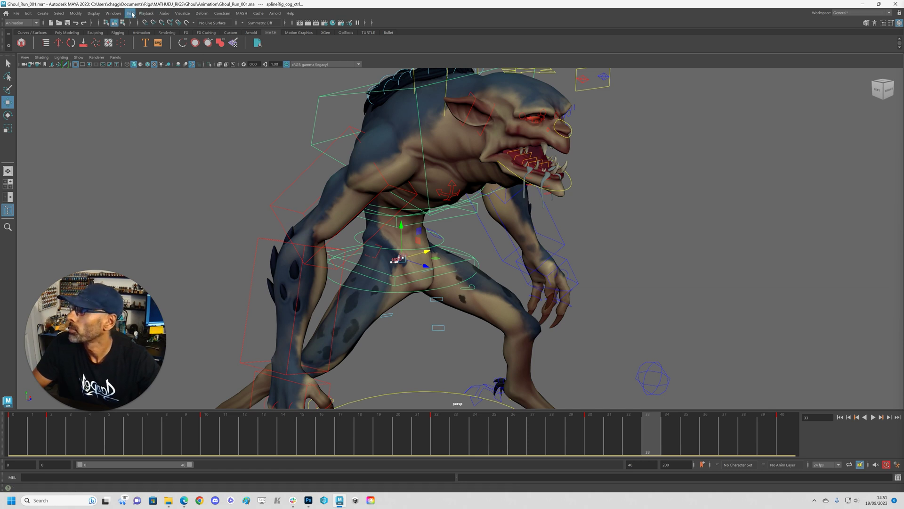
# - Open the Graph Editor for the hip control's animation curves
pyautogui.click(113, 13)
pyautogui.moveTo(139, 64)
pyautogui.click(209, 70)
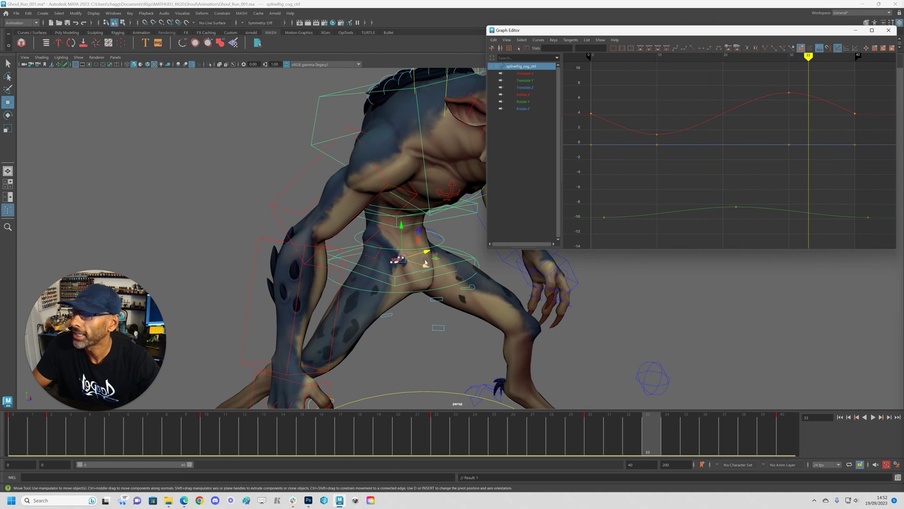
# - Switch the perspective viewport to the side orthographic view, maximise it and frame the hip control's motion trail
pyautogui.press('space')
pyautogui.press('space')
pyautogui.press('space')
pyautogui.press('space')
pyautogui.press('space')
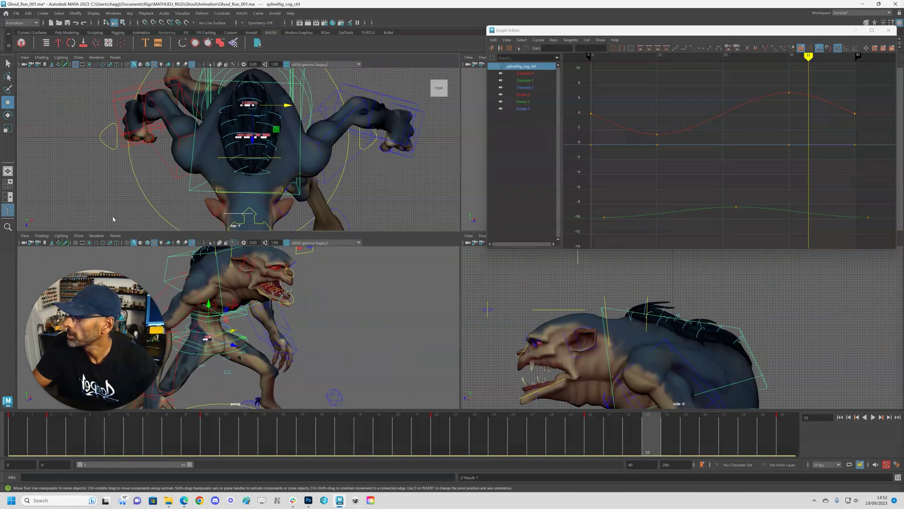
pyautogui.click(115, 236)
pyautogui.moveTo(141, 256)
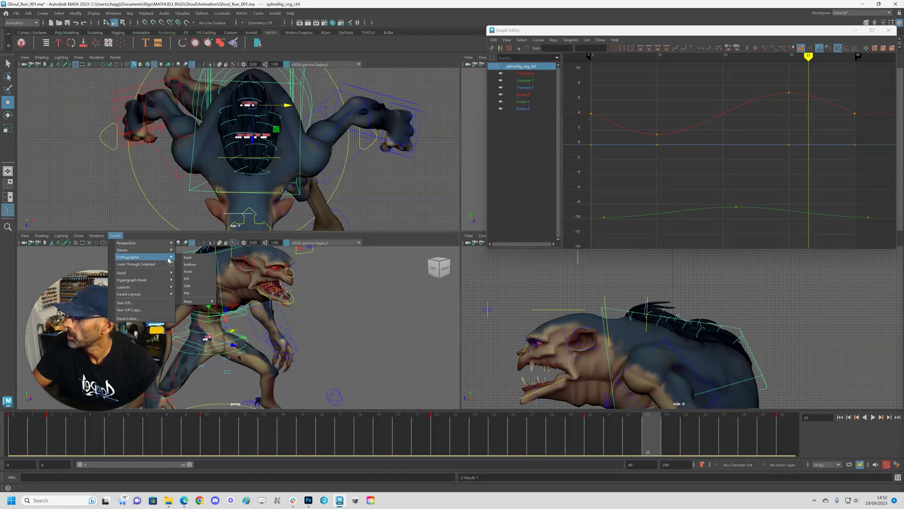
pyautogui.click(203, 285)
pyautogui.press('space')
pyautogui.keyDown('alt'); pyautogui.moveTo(361, 317); pyautogui.dragTo(324, 311, button='right'); pyautogui.keyUp('alt')
pyautogui.keyDown('alt'); pyautogui.moveTo(446, 343); pyautogui.dragTo(230, 216, button='middle'); pyautogui.keyUp('alt')
pyautogui.keyDown('alt'); pyautogui.moveTo(231, 216); pyautogui.dragTo(345, 277, button='right'); pyautogui.keyUp('alt')
pyautogui.keyDown('alt'); pyautogui.moveTo(345, 278); pyautogui.dragTo(436, 132, button='middle'); pyautogui.keyUp('alt')
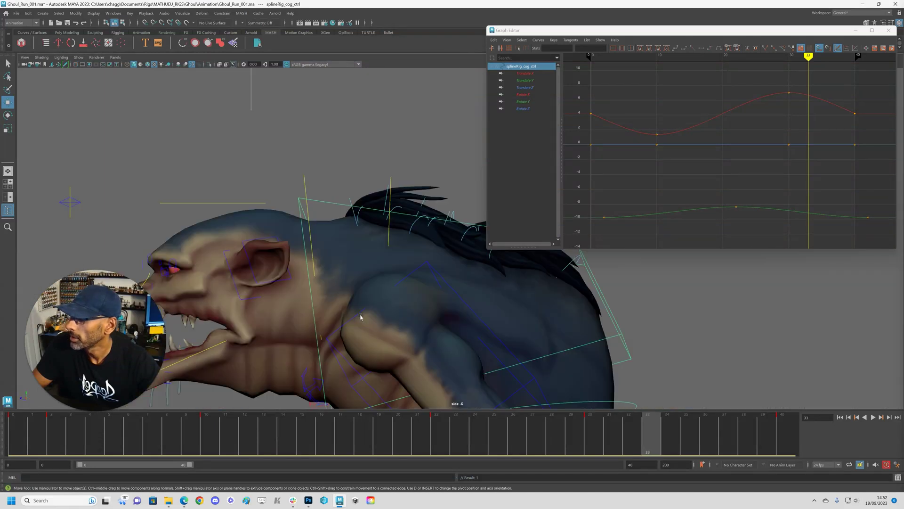
pyautogui.keyDown('alt'); pyautogui.moveTo(436, 133); pyautogui.dragTo(487, 216, button='right'); pyautogui.keyUp('alt')
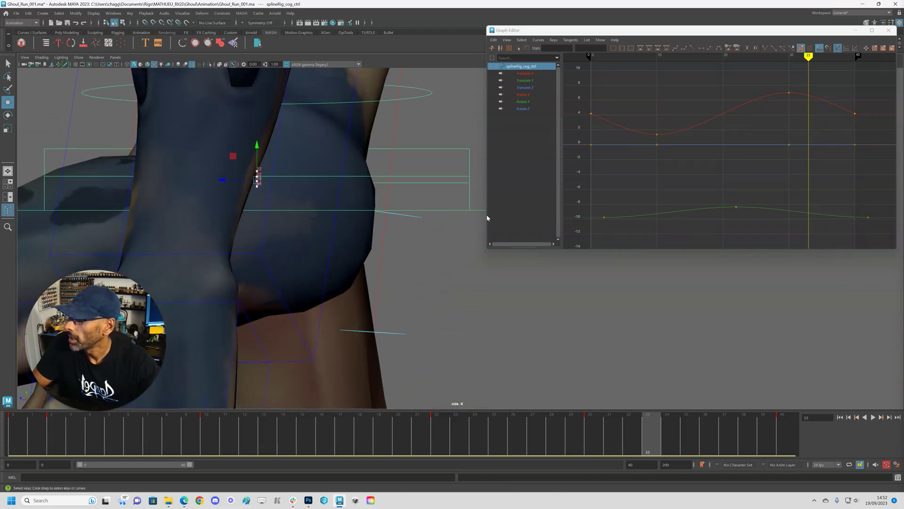
pyautogui.keyDown('alt'); pyautogui.moveTo(263, 176); pyautogui.dragTo(323, 189, button='middle'); pyautogui.keyUp('alt')
# - Delete the hip control's key at frame 2 and play back the animation
pyautogui.click(53, 437)
pyautogui.hotkey('alt', 'v')
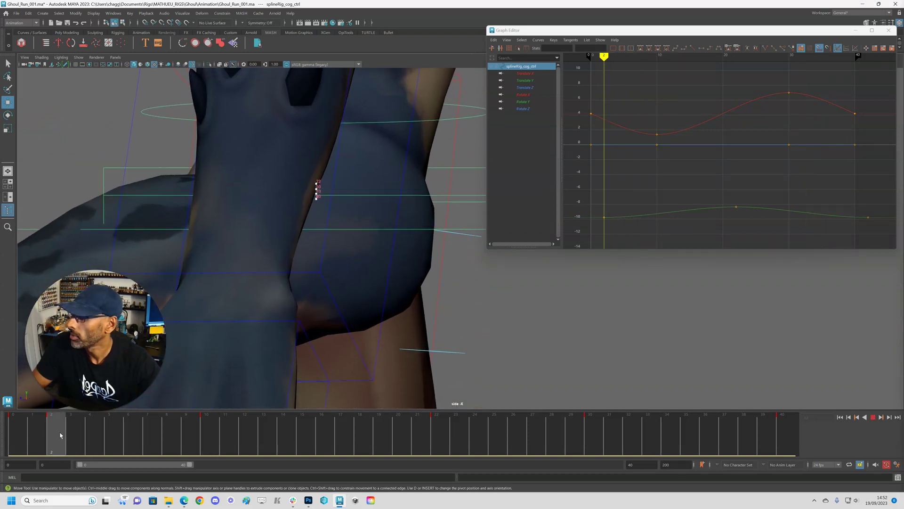
pyautogui.rightClick(61, 435)
pyautogui.click(109, 324)
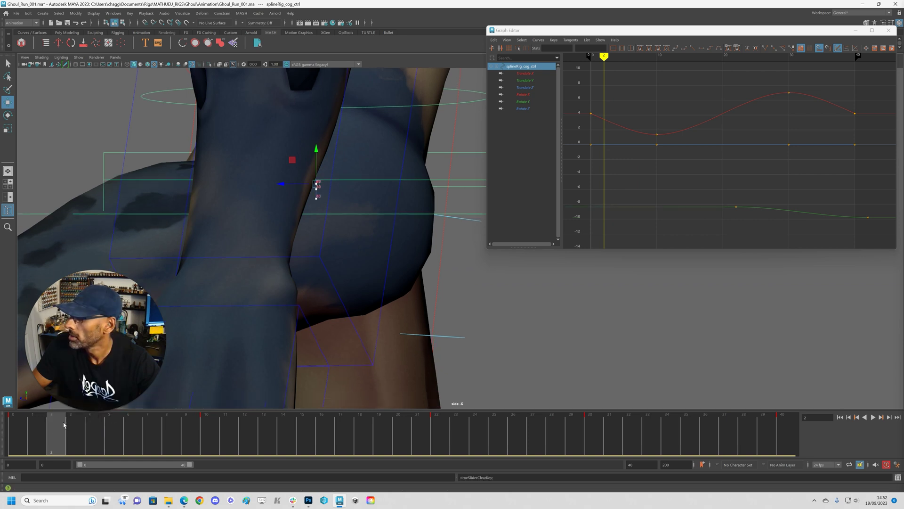
pyautogui.hotkey('alt', 'v')
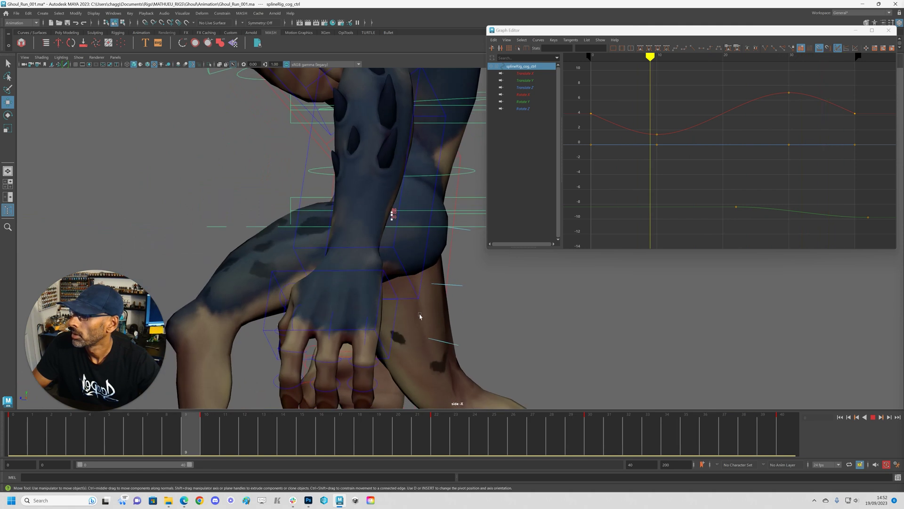
pyautogui.press('Escape')
# - Move the hip control's Translate Y key from frame 2 to frame 0 and play back the animation
pyautogui.moveTo(21, 433)
pyautogui.mouseDown()
pyautogui.moveTo(75, 430)
pyautogui.moveTo(17, 430)
pyautogui.mouseUp()
pyautogui.click(62, 436)
pyautogui.keyDown('shift'); pyautogui.click(60, 435); pyautogui.keyUp('shift')
pyautogui.hotkey('alt', 'v')
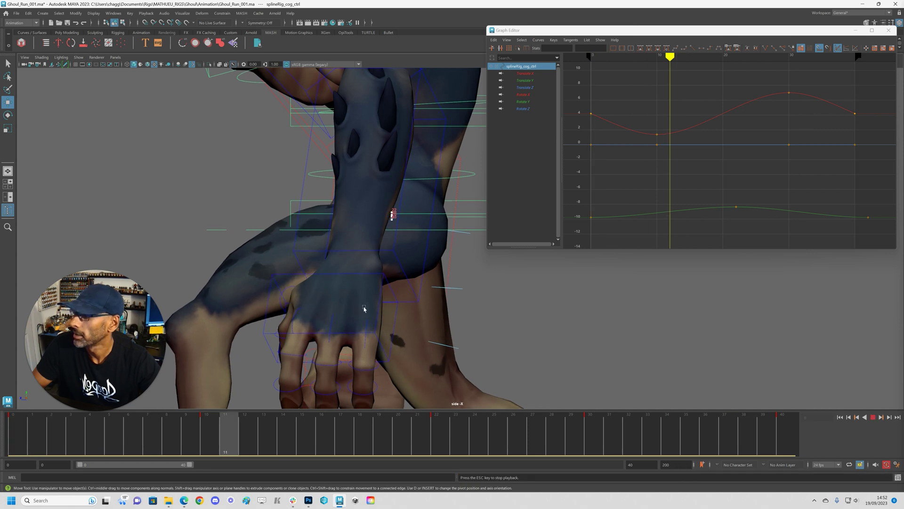
pyautogui.press('Escape')
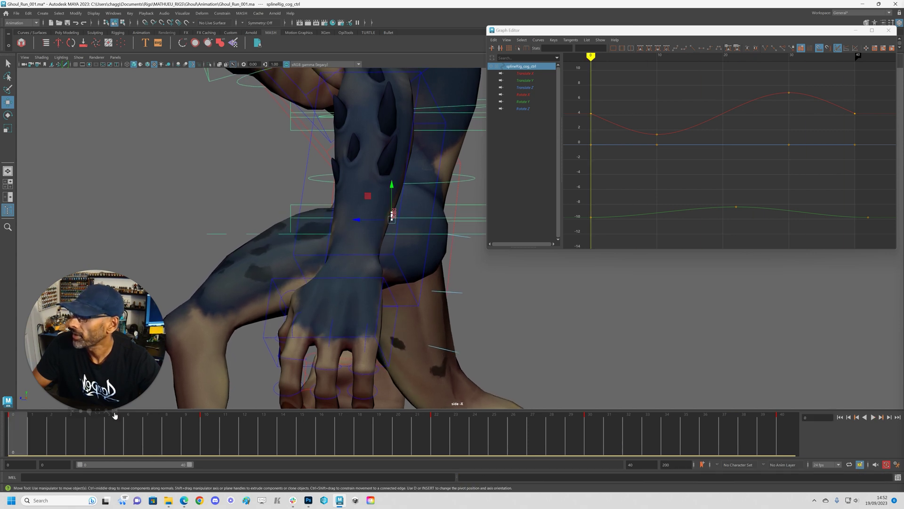
# - Move the hip control forward along Z at frame 0
pyautogui.moveTo(356, 221); pyautogui.dragTo(342, 221)
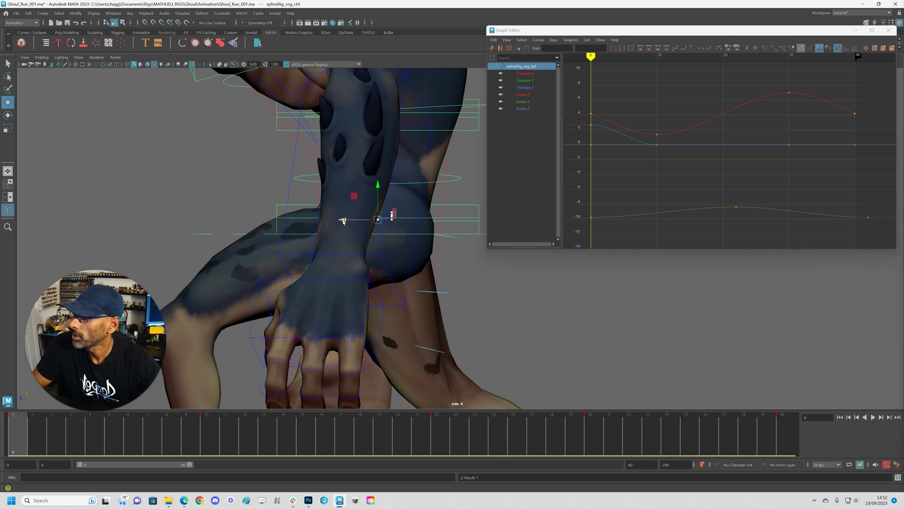
pyautogui.moveTo(66, 451)
pyautogui.mouseDown()
pyautogui.moveTo(226, 450)
pyautogui.moveTo(207, 450)
pyautogui.mouseUp()
pyautogui.moveTo(392, 196); pyautogui.dragTo(391, 192)
pyautogui.hotkey('ctrl', 'z')
pyautogui.hotkey('alt', 'v')
# - Move the hip control backward along Z at frames 22 and 30, and lower it slightly at frame 30
pyautogui.moveTo(412, 436); pyautogui.dragTo(434, 431)
pyautogui.moveTo(359, 214); pyautogui.dragTo(373, 223)
pyautogui.press('.')
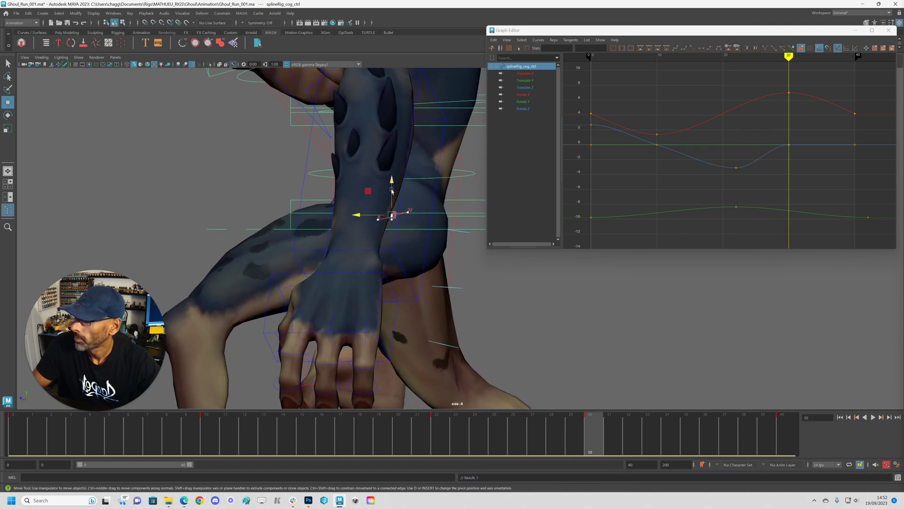
pyautogui.moveTo(358, 218); pyautogui.dragTo(370, 222)
pyautogui.press('.')
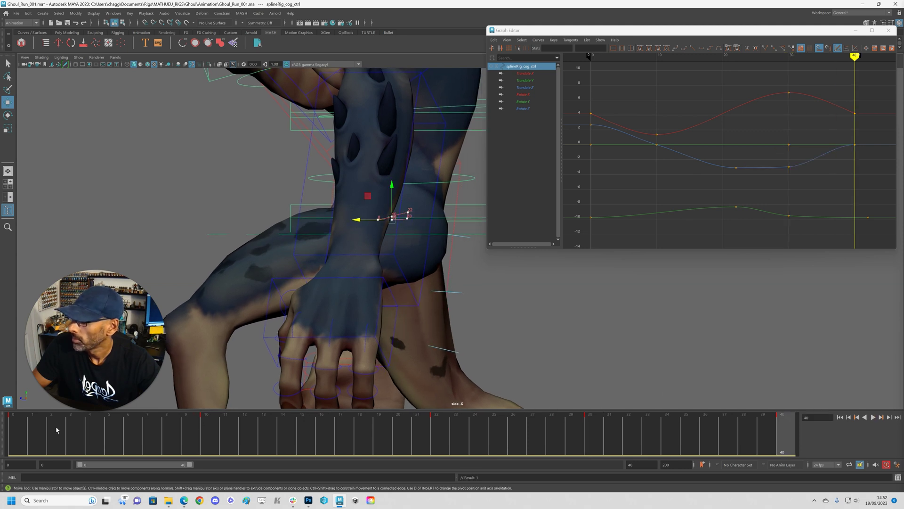
# - Copy the hip control's frame 0 pose to frame 40 and play back the loop
pyautogui.hotkey('alt', 'v')
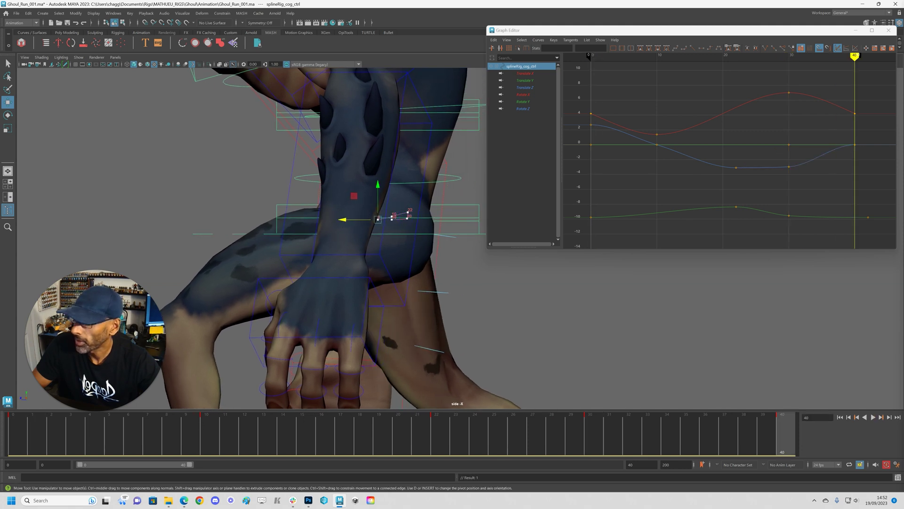
pyautogui.keyDown('alt'); pyautogui.moveTo(340, 262); pyautogui.dragTo(494, 296, button='right'); pyautogui.keyUp('alt')
pyautogui.hotkey('alt', 'v')
# - Raise the hip control and shift it slightly forward at frame 10, and move it forward and slightly down at frame 22
pyautogui.click(203, 438)
pyautogui.moveTo(270, 186); pyautogui.dragTo(294, 161)
pyautogui.moveTo(222, 436); pyautogui.dragTo(438, 443)
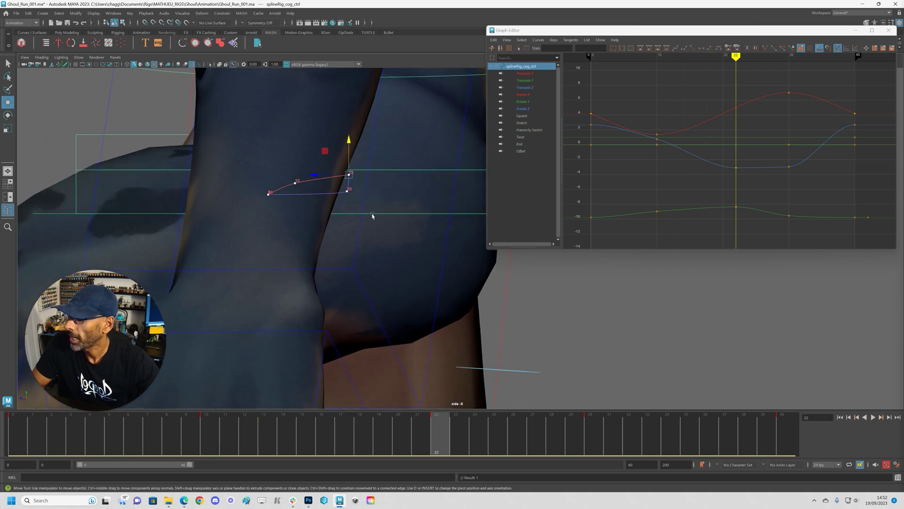
pyautogui.moveTo(303, 178); pyautogui.dragTo(293, 174)
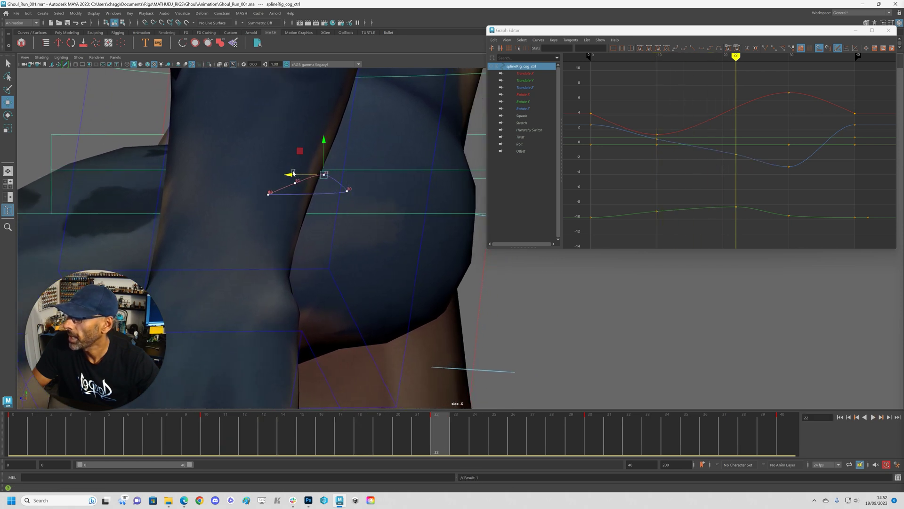
pyautogui.moveTo(324, 141); pyautogui.dragTo(323, 147)
# - Lower the hip control slightly at frame 35 to round the underside of the motion trail
pyautogui.moveTo(570, 440); pyautogui.dragTo(591, 441)
pyautogui.click(690, 442)
pyautogui.moveTo(307, 161); pyautogui.dragTo(308, 166)
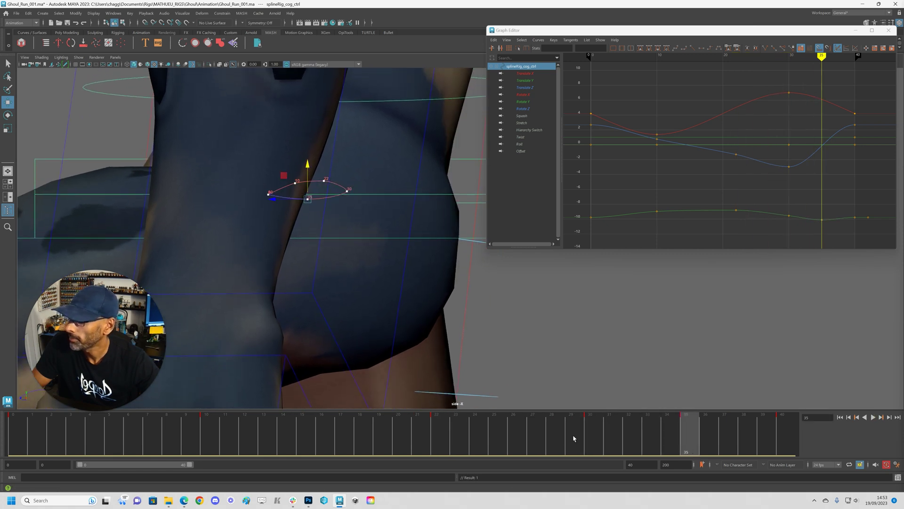
# - Scrub through and play back the animation to check the hip control's closed arc
pyautogui.moveTo(65, 433); pyautogui.dragTo(230, 455)
pyautogui.keyDown('shift'); pyautogui.click(210, 444); pyautogui.keyUp('shift')
pyautogui.hotkey('ctrl', 'z')
pyautogui.moveTo(137, 429); pyautogui.dragTo(115, 436)
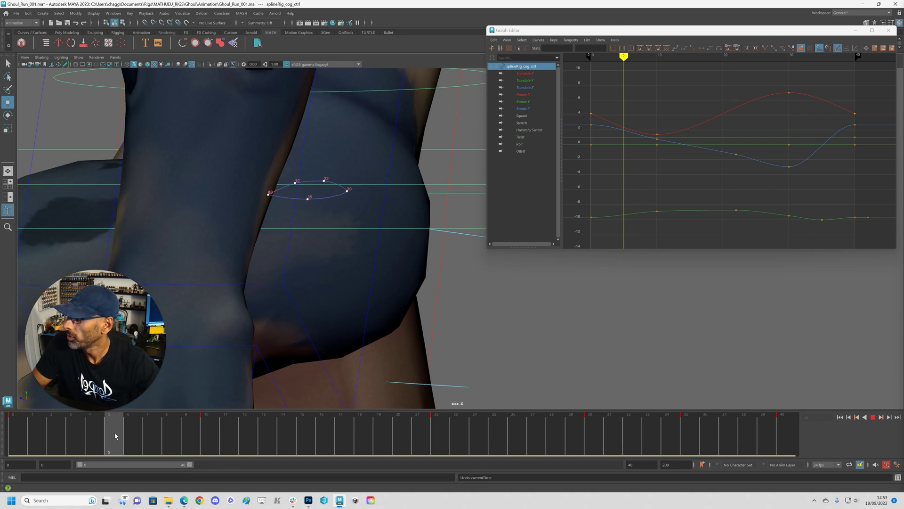
pyautogui.hotkey('alt', 'v')
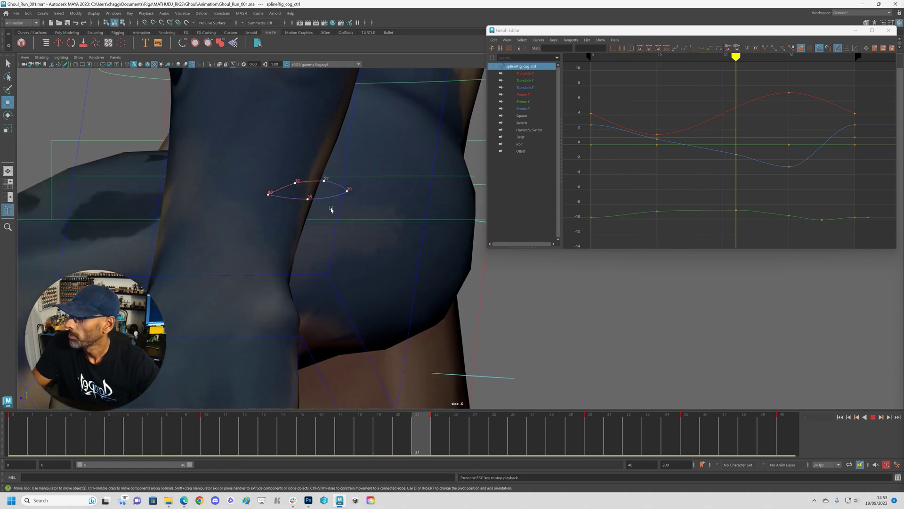
# - Stop the playback and isolate the hip control's Translate Z curve in the Graph Editor
pyautogui.hotkey('alt', 'v')
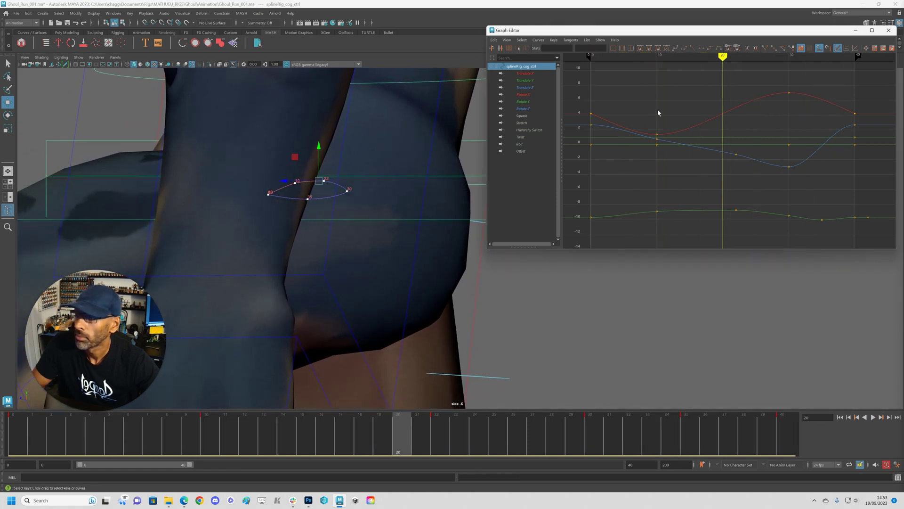
pyautogui.click(525, 88)
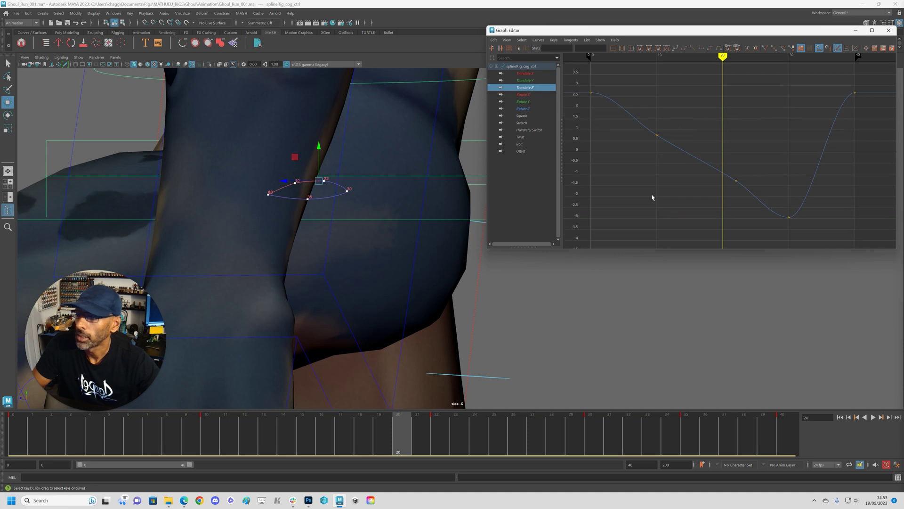
pyautogui.click(225, 433)
pyautogui.moveTo(297, 149); pyautogui.dragTo(296, 148)
pyautogui.moveTo(259, 182); pyautogui.dragTo(262, 181)
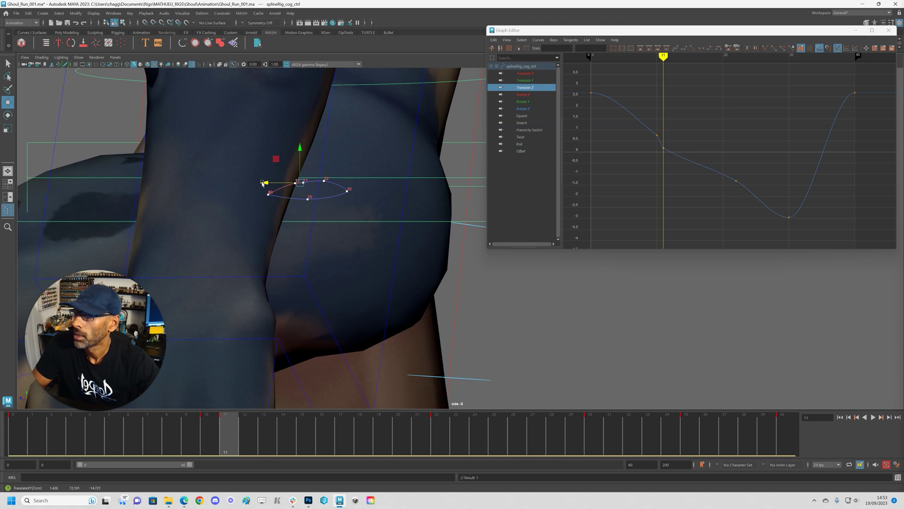
pyautogui.hotkey('ctrl', 'z')
pyautogui.hotkey('ctrl', 'z')
pyautogui.hotkey('ctrl', 'z')
pyautogui.hotkey('ctrl', 'z')
# - Delete the Translate Z keys at frames 10 and 30 to smooth the hip control's forward-and-back curve
pyautogui.click(212, 440)
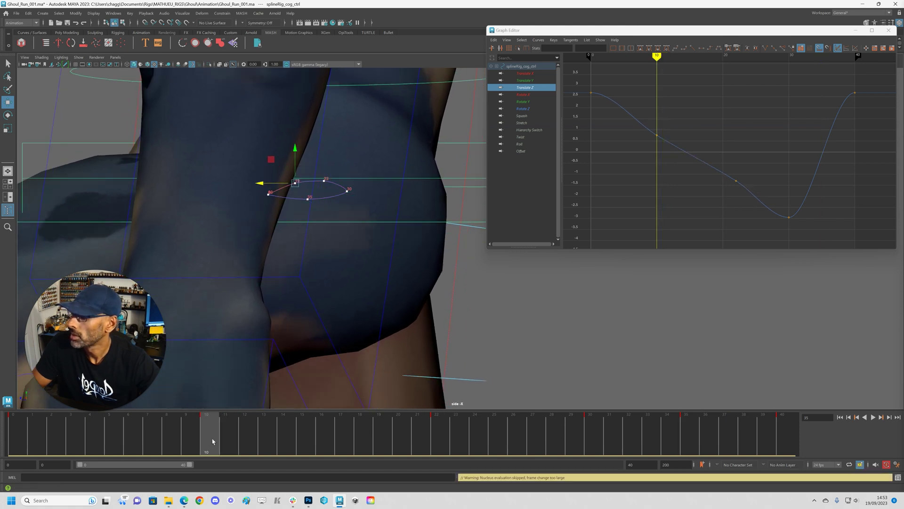
pyautogui.moveTo(649, 126); pyautogui.dragTo(670, 152)
pyautogui.press('Delete')
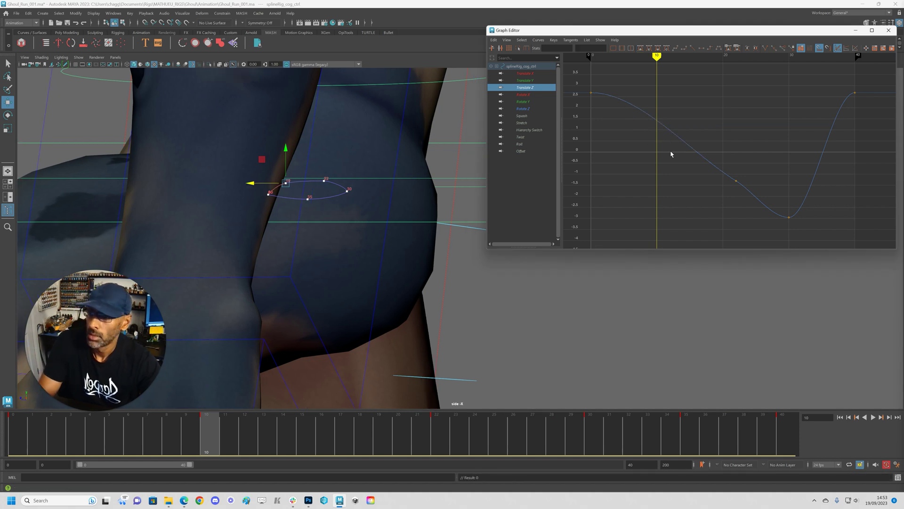
pyautogui.moveTo(769, 184); pyautogui.dragTo(803, 228)
pyautogui.press('Delete')
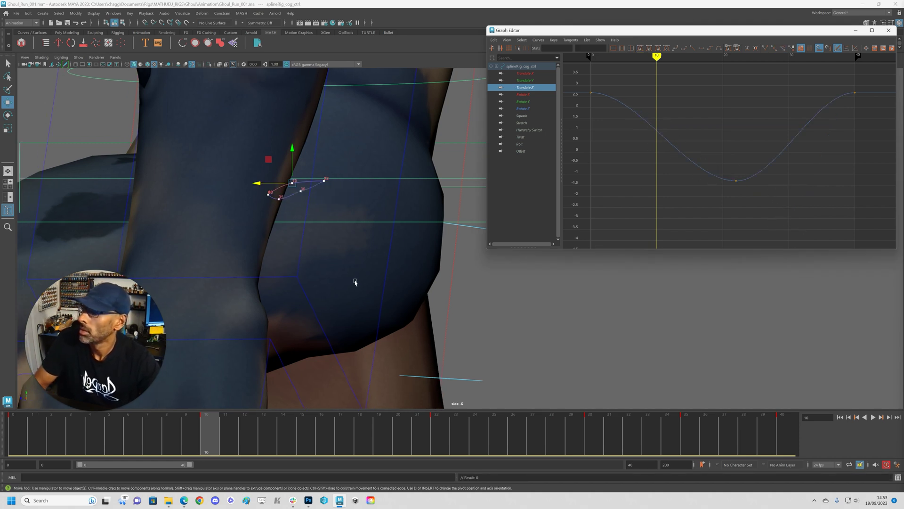
# - Play back the loop and lower the hip control slightly at frame 20
pyautogui.hotkey('alt', 'v')
pyautogui.press('Escape')
pyautogui.moveTo(310, 415); pyautogui.dragTo(398, 438)
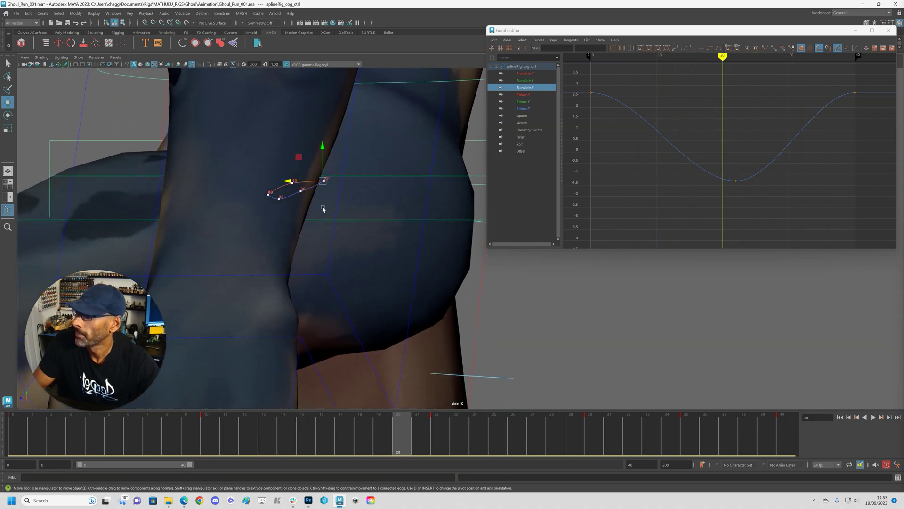
pyautogui.moveTo(323, 151); pyautogui.dragTo(324, 160)
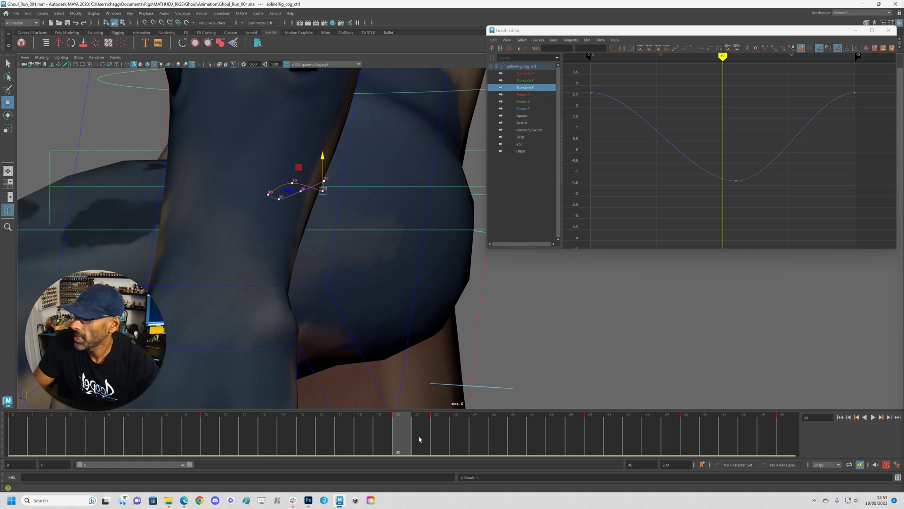
pyautogui.click(437, 440)
pyautogui.rightClick(436, 440)
pyautogui.click(457, 329)
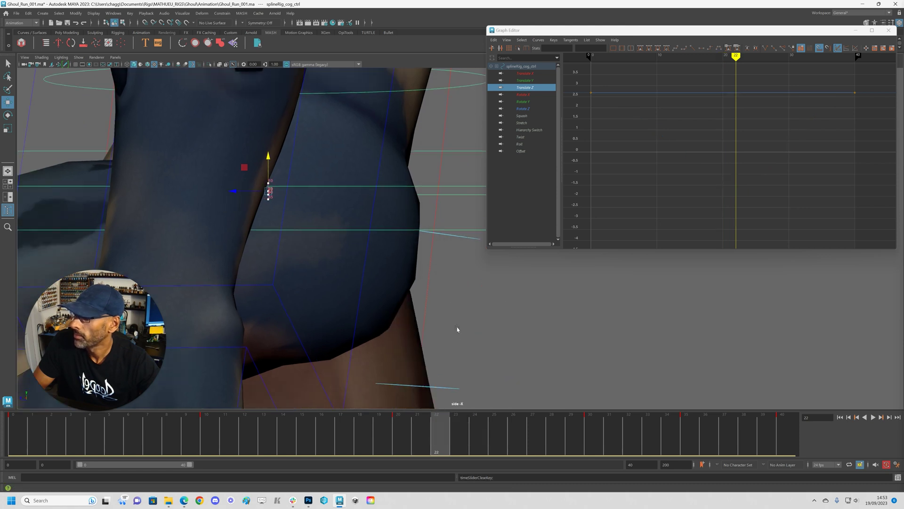
pyautogui.hotkey('ctrl', 'z')
# - Lower the hip control at frames 22 and 30 to reshape the motion trail, and play back the loop
pyautogui.hotkey('alt', 'v')
pyautogui.hotkey('alt', 'v')
pyautogui.moveTo(321, 147); pyautogui.dragTo(324, 156)
pyautogui.moveTo(433, 446); pyautogui.dragTo(590, 446)
pyautogui.moveTo(304, 156); pyautogui.dragTo(303, 163)
pyautogui.moveTo(616, 426); pyautogui.dragTo(687, 432)
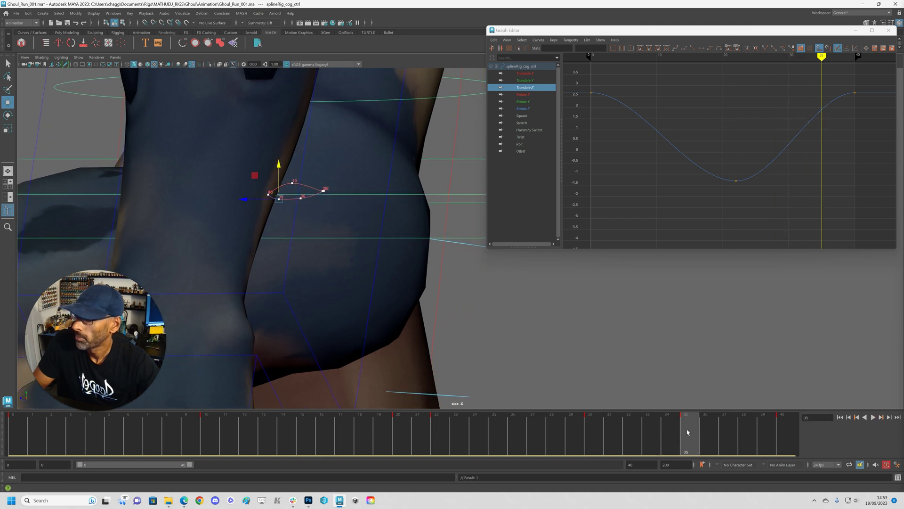
pyautogui.hotkey('alt', 'v')
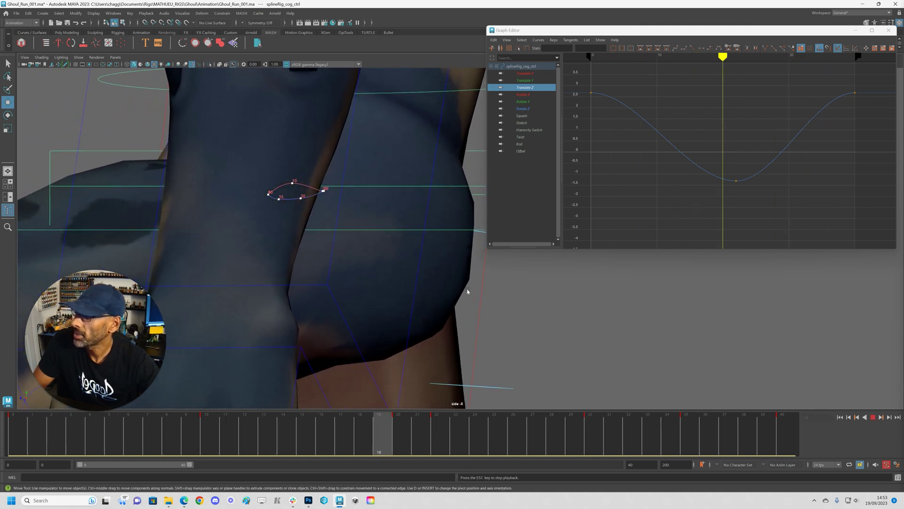
pyautogui.hotkey('alt', 'v')
# - Isolate the hip control's Translate Y curve and delete its keys at frames 22, 35 and 40
pyautogui.click(523, 87)
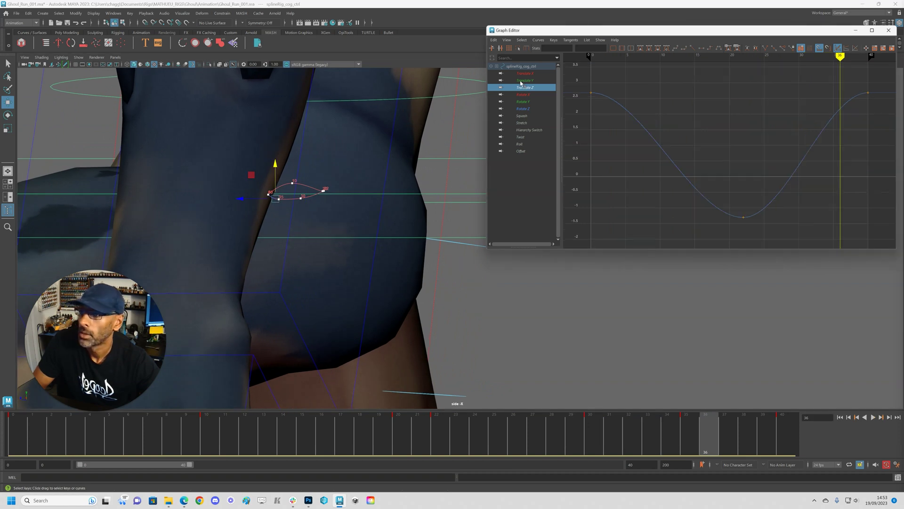
pyautogui.click(525, 74)
pyautogui.click(526, 81)
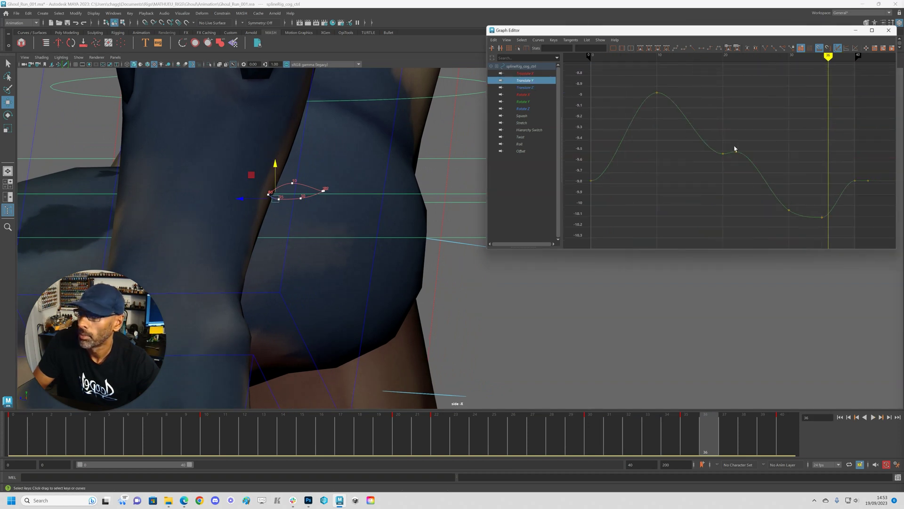
pyautogui.moveTo(746, 172); pyautogui.dragTo(747, 172)
pyautogui.press('Delete')
pyautogui.press('Delete')
pyautogui.moveTo(842, 155); pyautogui.dragTo(863, 208)
pyautogui.press('Delete')
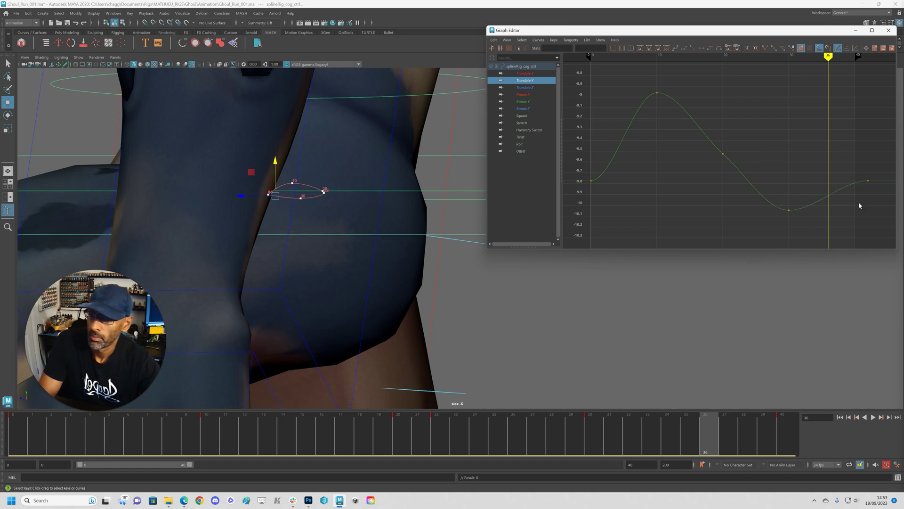
# - Play back the loop and delete the Translate Y key at frame 20
pyautogui.hotkey('alt', 'v')
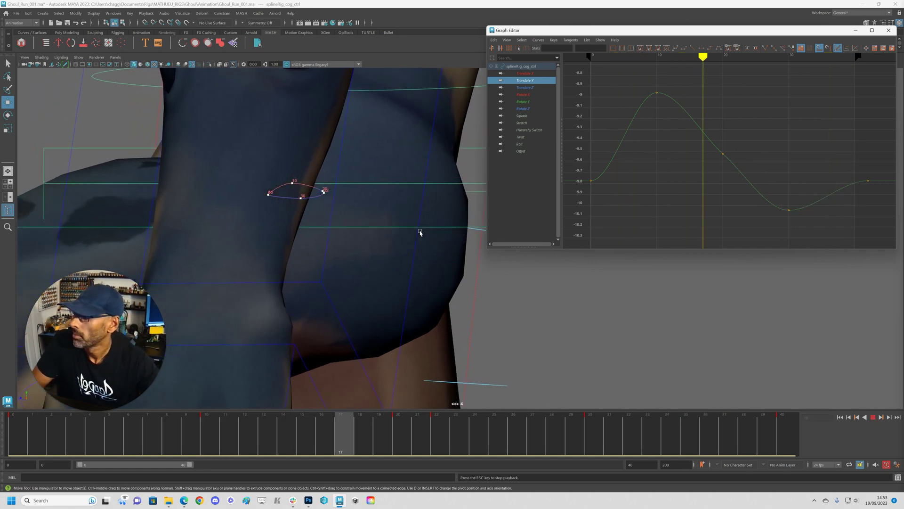
pyautogui.hotkey('alt', 'v')
pyautogui.moveTo(717, 148); pyautogui.dragTo(758, 175)
pyautogui.press('Delete')
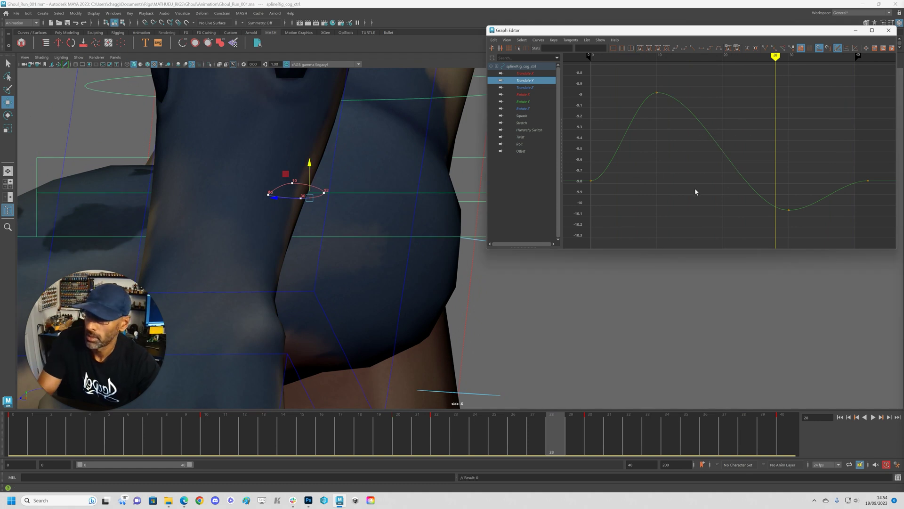
# - Tilt the tangents of the first and last Translate Y keys upward, move the Graph Editor out of view, and play back the loop
pyautogui.moveTo(611, 186); pyautogui.dragTo(608, 170, button='middle')
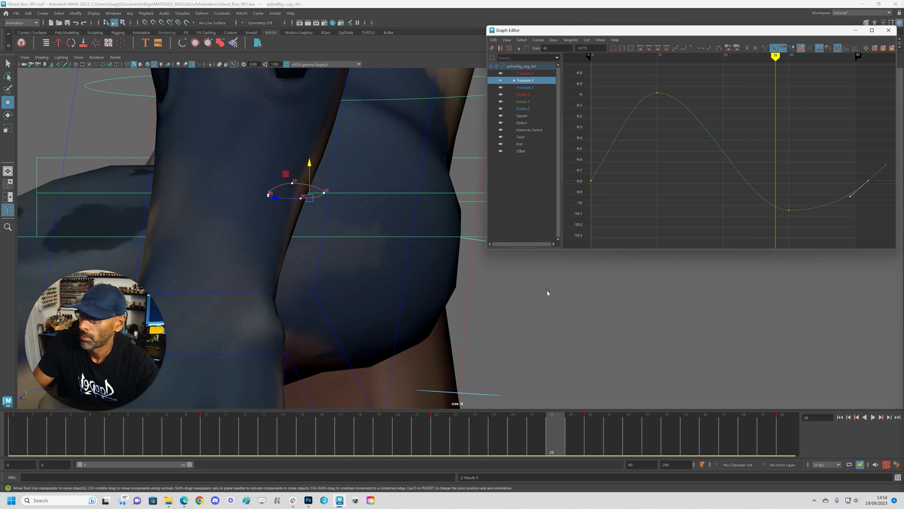
pyautogui.hotkey('alt', 'v')
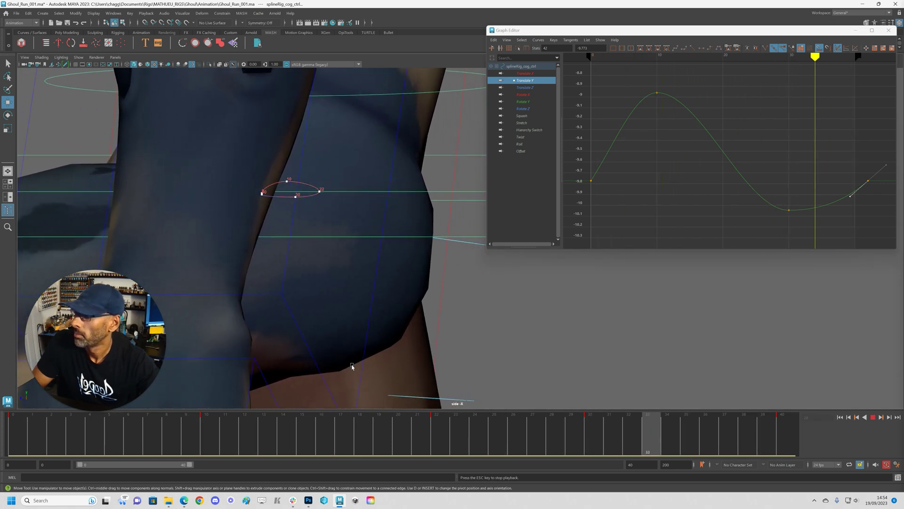
pyautogui.press('Escape')
pyautogui.moveTo(653, 33); pyautogui.dragTo(499, 0)
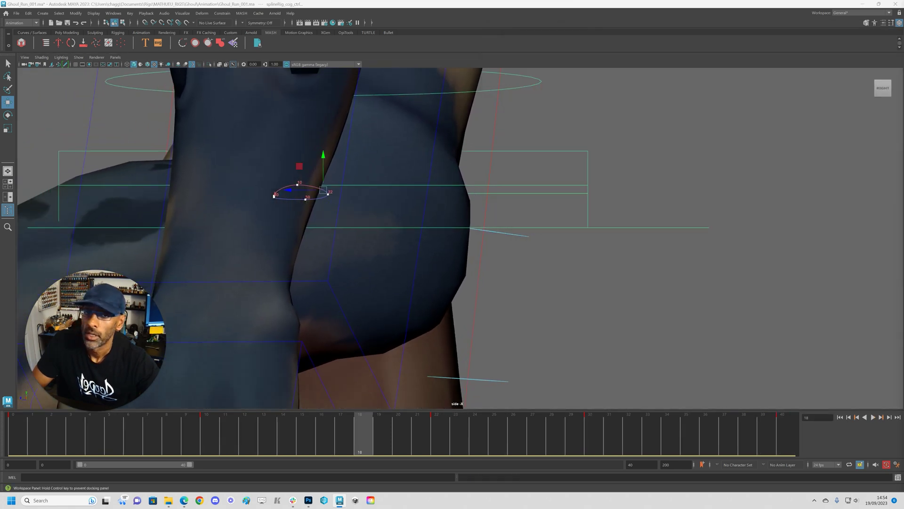
pyautogui.hotkey('alt', 'v')
pyautogui.hotkey('alt', 'v')
# - Move the hip control slightly forward and down at frame 30, and play back the loop
pyautogui.click(445, 445)
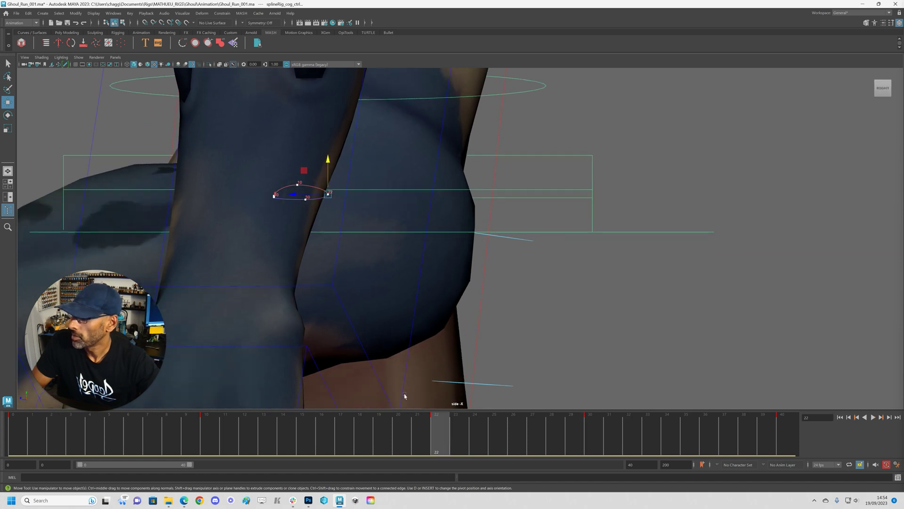
pyautogui.press('.')
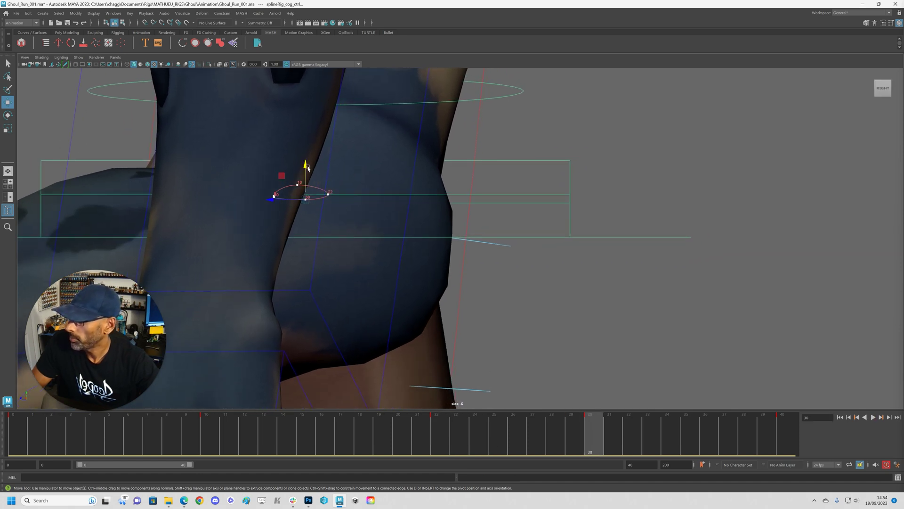
pyautogui.moveTo(270, 199); pyautogui.dragTo(263, 199)
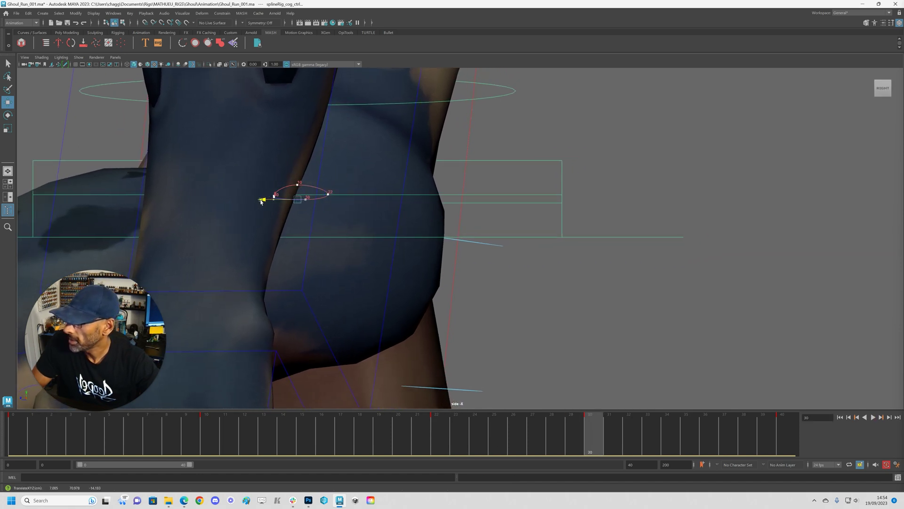
pyautogui.moveTo(297, 166); pyautogui.dragTo(296, 168)
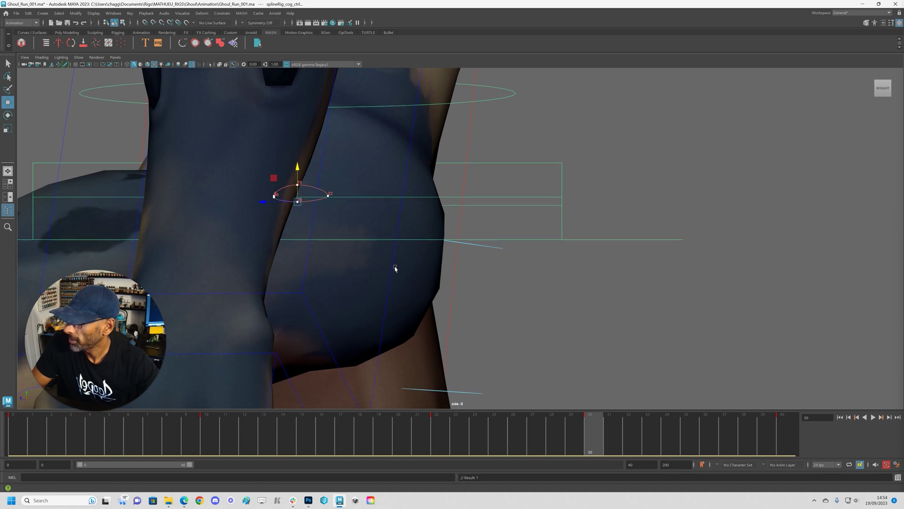
pyautogui.hotkey('alt', 'v')
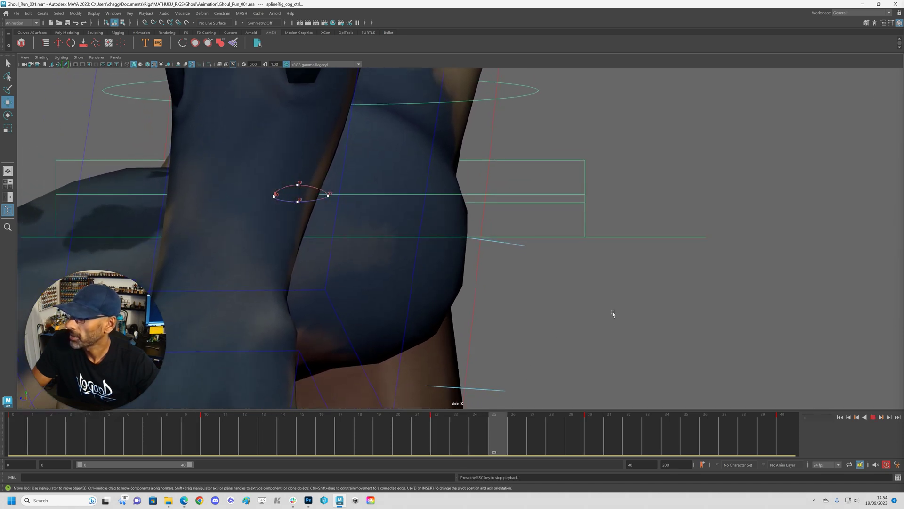
pyautogui.press('Escape')
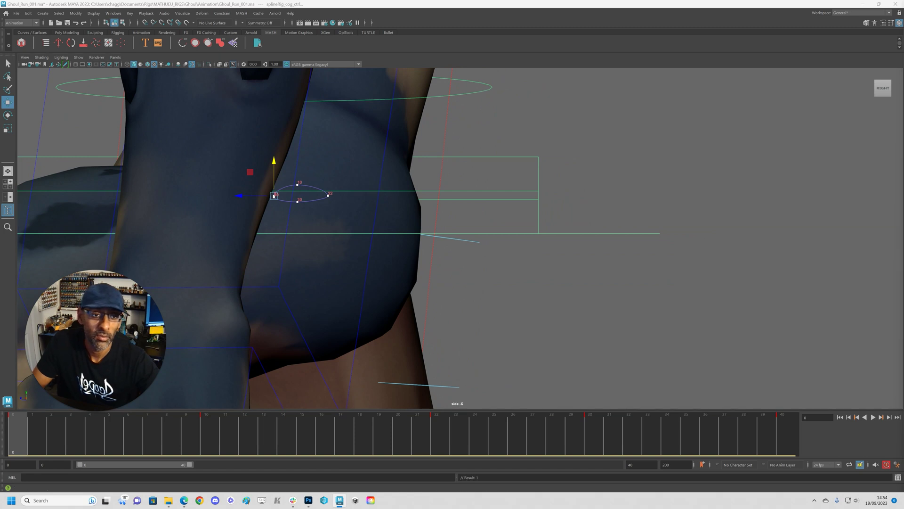
# - Delete the hip control's Translate Z key at frame 30 and play back the loop
pyautogui.press('Delete')
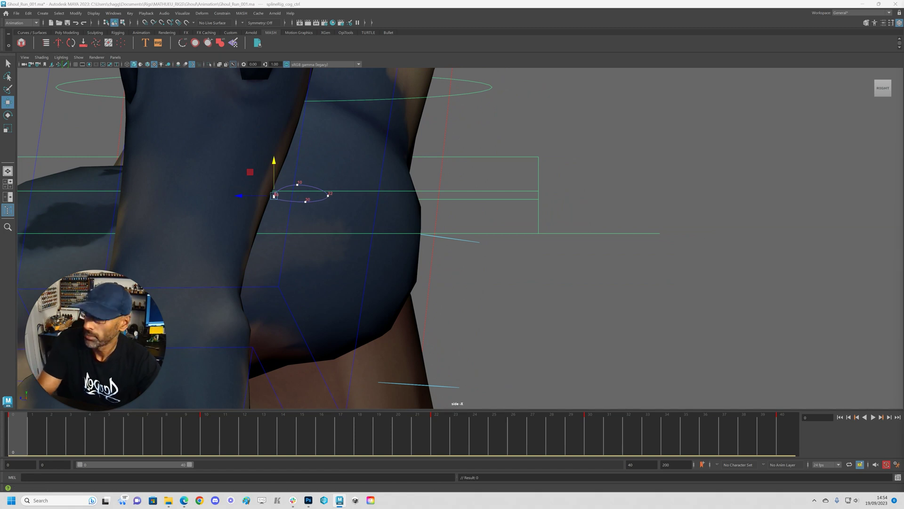
pyautogui.hotkey('alt', 'v')
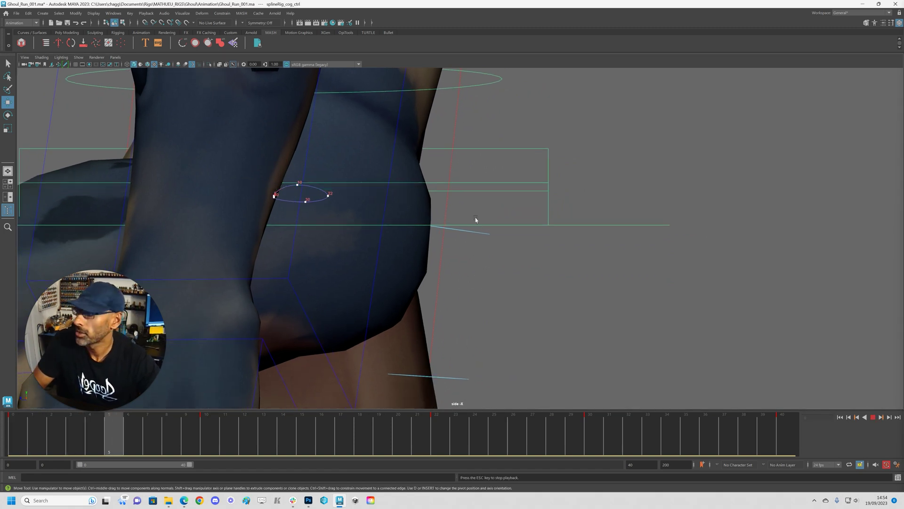
pyautogui.hotkey('alt', 'v')
# - Switch to the perspective view and play back the loop from different angles to check the hip motion
pyautogui.press('space')
pyautogui.press('space')
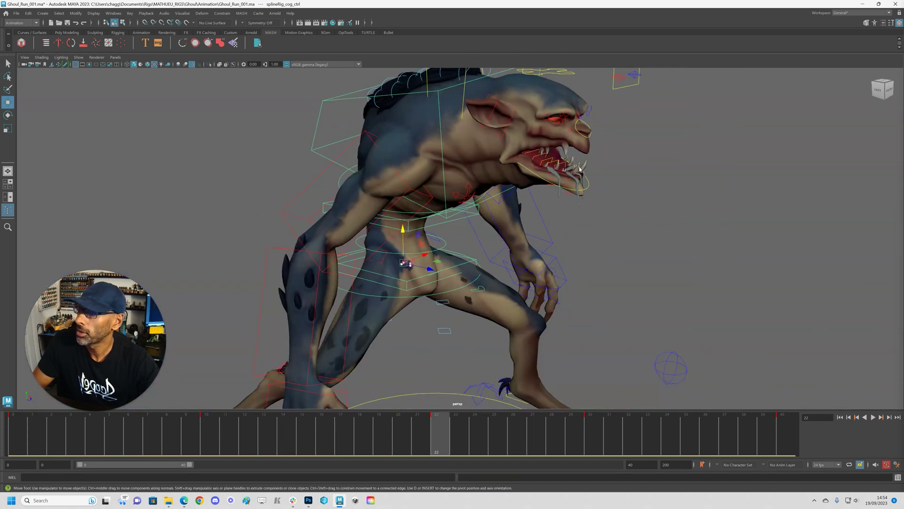
pyautogui.hotkey('alt', 'v')
pyautogui.keyDown('alt'); pyautogui.moveTo(620, 258); pyautogui.dragTo(334, 287); pyautogui.keyUp('alt')
pyautogui.hotkey('alt', 'v')
# - Select the ghoul's hip control and activate the Rotate tool
pyautogui.click(452, 290)
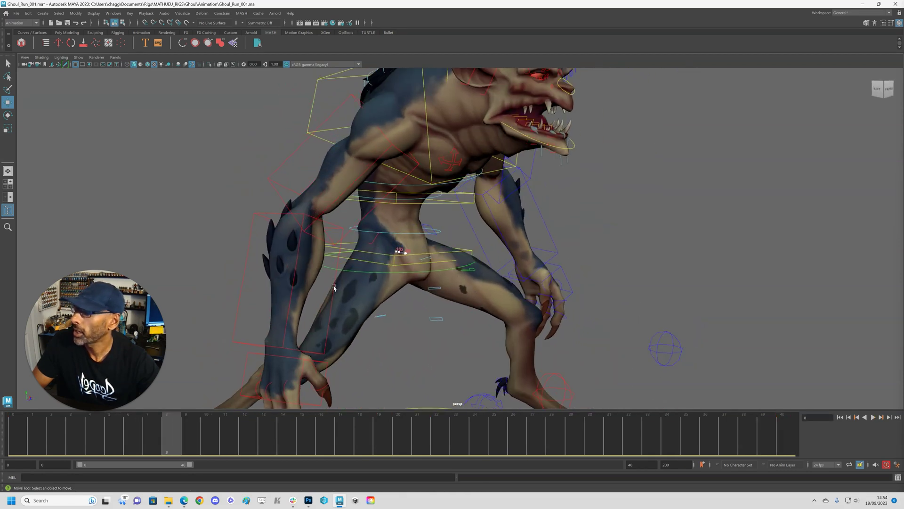
pyautogui.click(328, 270)
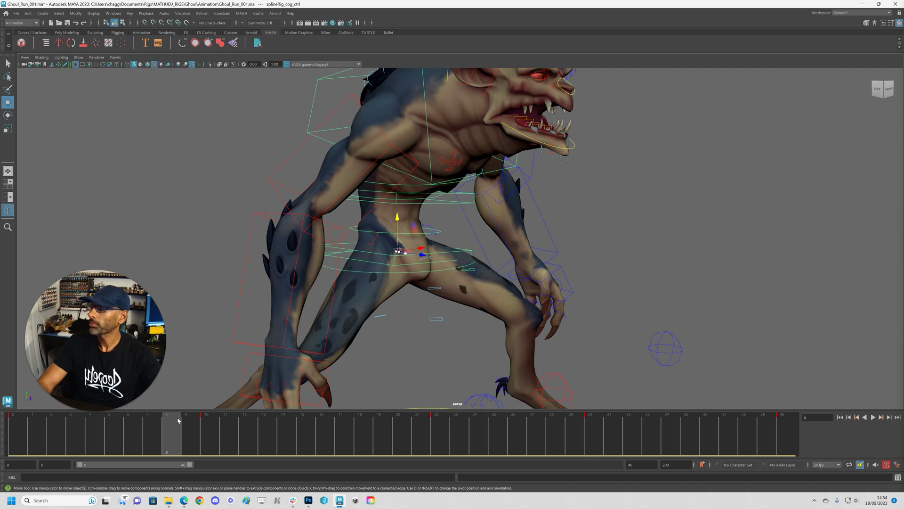
pyautogui.press('e')
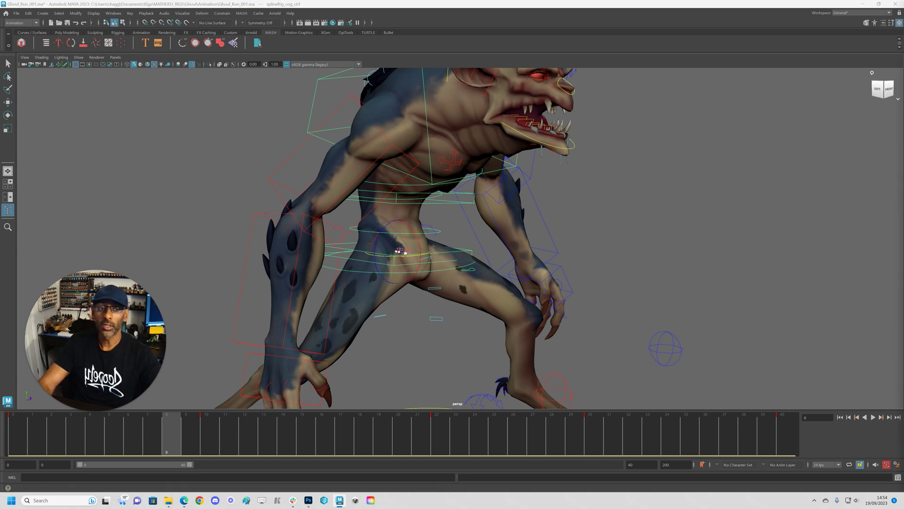
# - Examine the hip control's Rotate X and Rotate Y curves in the Graph Editor, and move the window out of view
pyautogui.moveTo(903, 70); pyautogui.dragTo(338, 70)
pyautogui.click(290, 134)
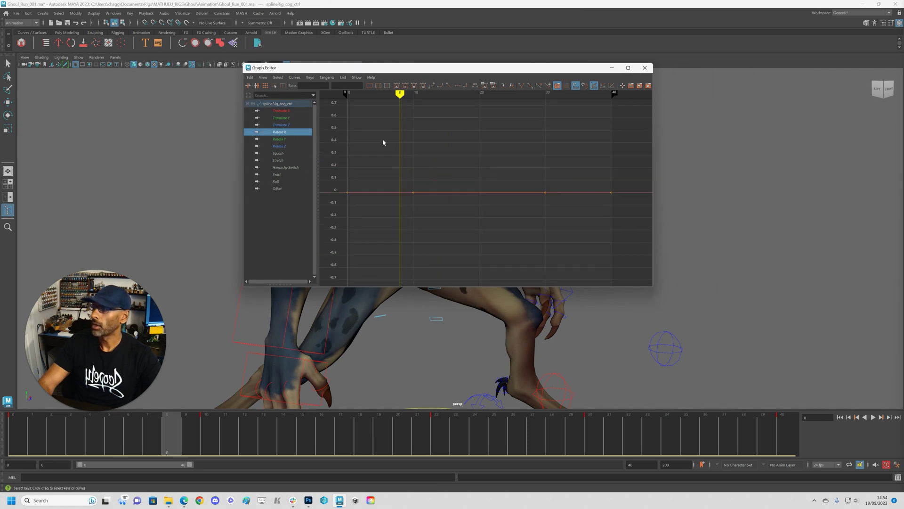
pyautogui.click(291, 139)
pyautogui.click(287, 133)
pyautogui.keyDown('alt'); pyautogui.moveTo(511, 165); pyautogui.dragTo(401, 161, button='right'); pyautogui.keyUp('alt')
pyautogui.press('f')
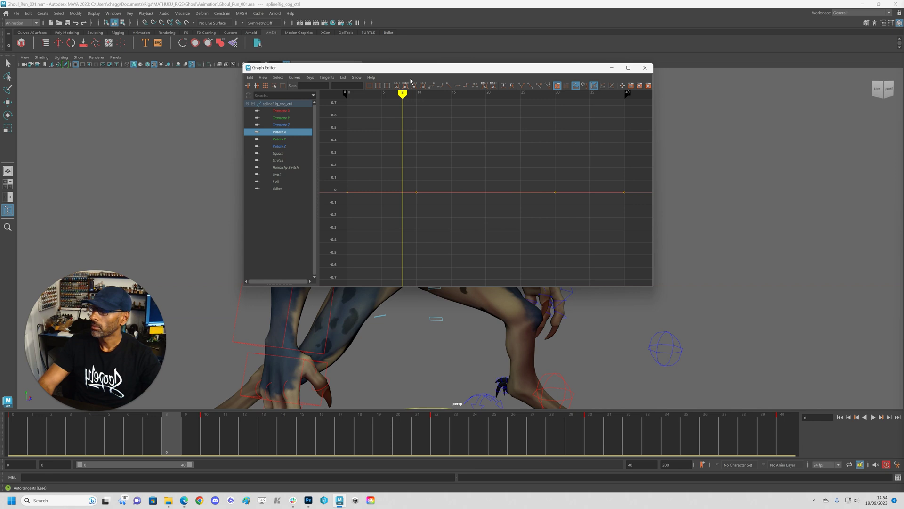
pyautogui.moveTo(497, 68); pyautogui.dragTo(903, 95)
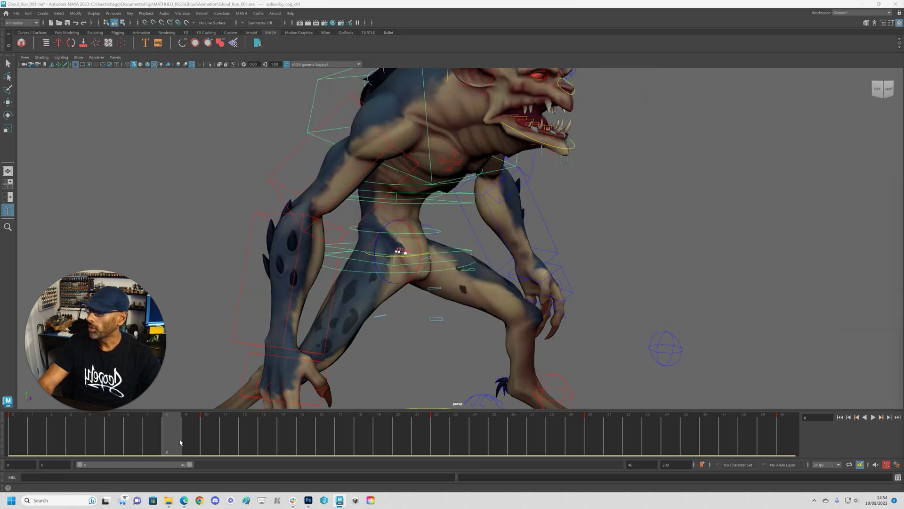
# - Rotate the ghoul's hip control slightly at frame 0 and again at frame 22, keying both poses, and go to frame 40
pyautogui.moveTo(180, 442); pyautogui.dragTo(6, 444)
pyautogui.moveTo(426, 248); pyautogui.dragTo(424, 247)
pyautogui.press('s')
pyautogui.moveTo(78, 439); pyautogui.dragTo(436, 439)
pyautogui.moveTo(421, 254); pyautogui.dragTo(420, 245)
pyautogui.moveTo(455, 455); pyautogui.dragTo(781, 452)
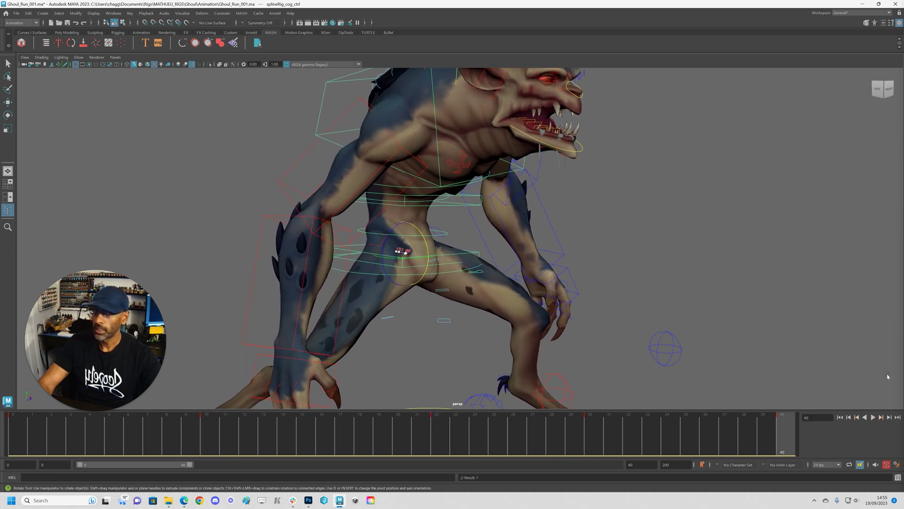
# - Set the hip control's Rotate X key at frame 40 to -1.252 in the Graph Editor so the loop ends match
pyautogui.moveTo(903, 66); pyautogui.dragTo(577, 139)
pyautogui.press('a')
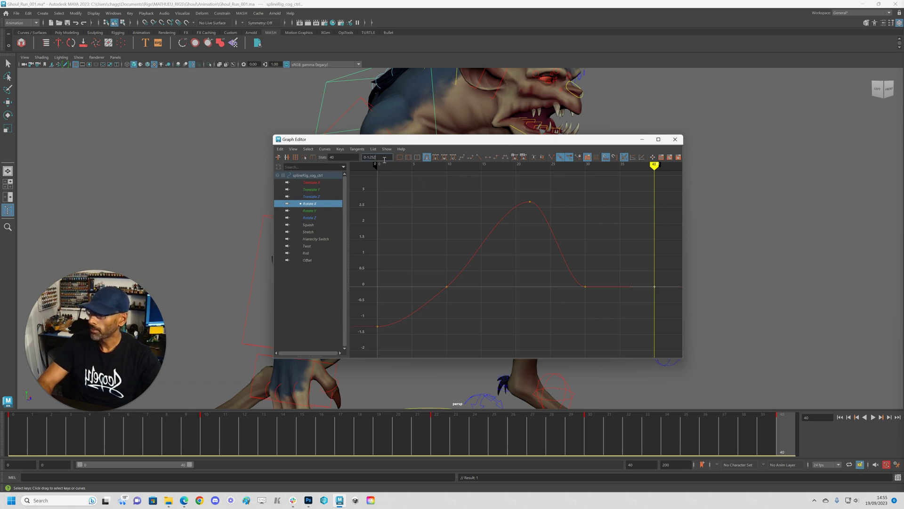
pyautogui.press('Return')
# - Delete the hip control's Rotate X keys at frames 10 and 30, and move the peak key to frame 20
pyautogui.moveTo(423, 273); pyautogui.dragTo(614, 305)
pyautogui.press('Delete')
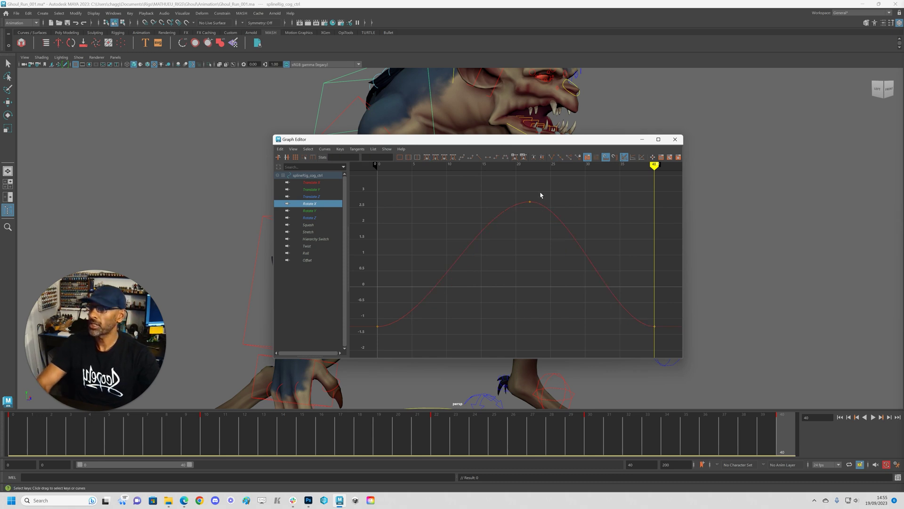
pyautogui.moveTo(506, 139); pyautogui.dragTo(903, 121)
# - Play back the loop from several angles to check the hip rotation
pyautogui.hotkey('alt', 'v')
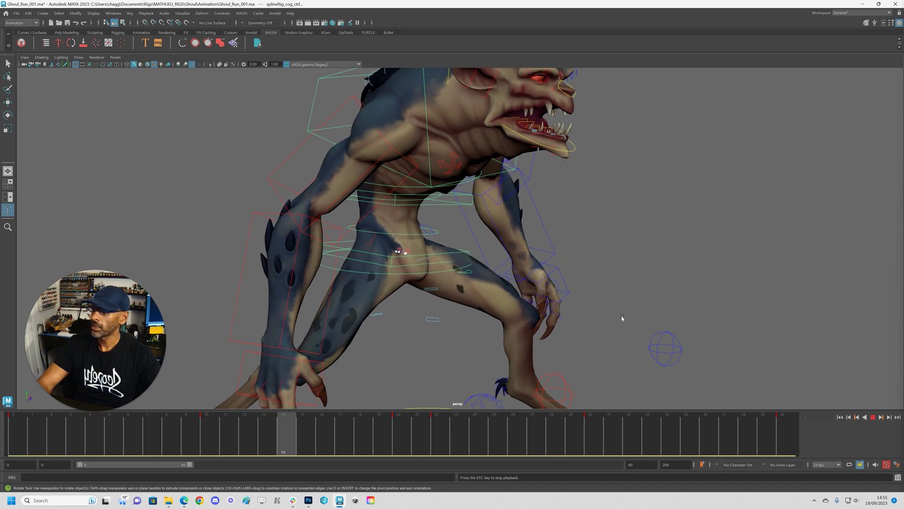
pyautogui.keyDown('alt'); pyautogui.moveTo(621, 317); pyautogui.dragTo(495, 319, button='right'); pyautogui.keyUp('alt')
pyautogui.keyDown('alt'); pyautogui.moveTo(495, 319); pyautogui.dragTo(504, 318); pyautogui.keyUp('alt')
pyautogui.keyDown('alt'); pyautogui.moveTo(442, 321); pyautogui.dragTo(601, 317); pyautogui.keyUp('alt')
pyautogui.hotkey('alt', 'v')
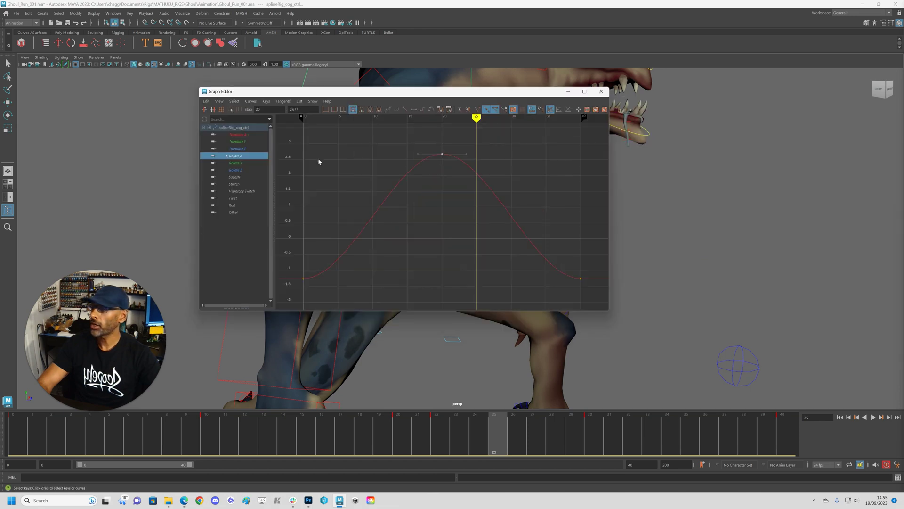
# - Copy all keys of the hip control's Rotate X curve in the Graph Editor
pyautogui.click(319, 161)
pyautogui.scroll(-4, 394, 166)
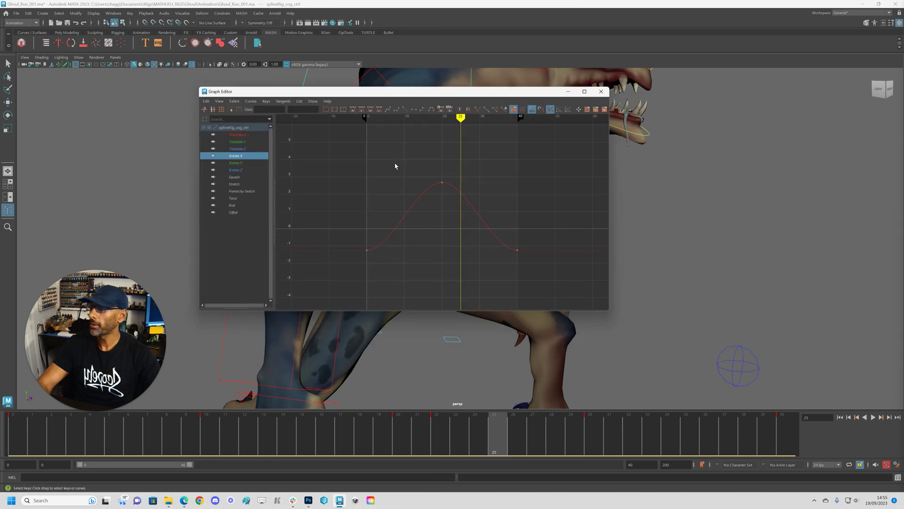
pyautogui.moveTo(353, 153); pyautogui.dragTo(578, 290)
pyautogui.click(207, 102)
pyautogui.click(228, 137)
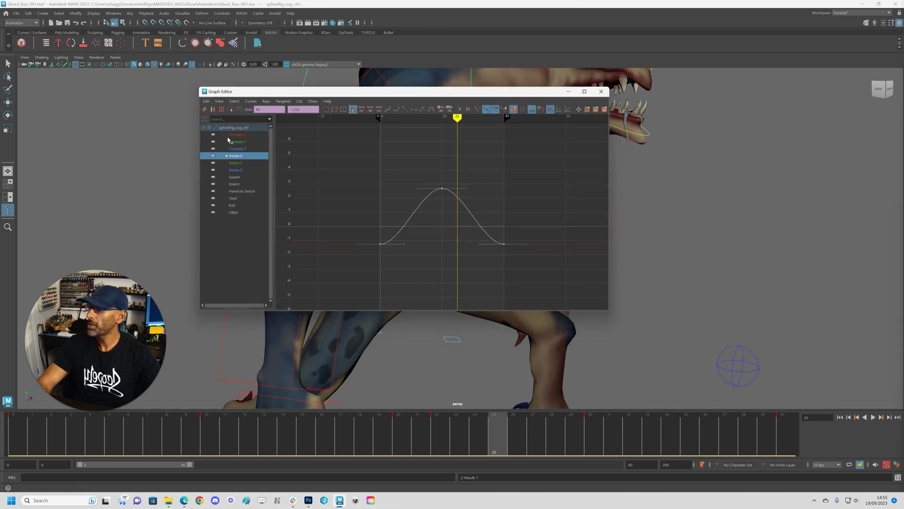
# - Select the mid and upper spine controls together and key them at frame 0
pyautogui.moveTo(385, 95); pyautogui.dragTo(903, 98)
pyautogui.press('w')
pyautogui.click(468, 245)
pyautogui.click(443, 205)
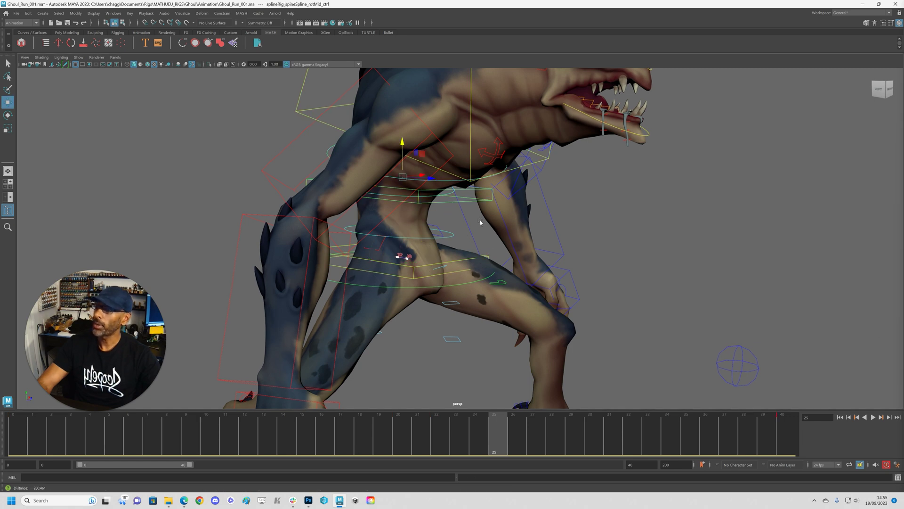
pyautogui.scroll(-5, 424, 214)
pyautogui.press('e')
pyautogui.moveTo(418, 222); pyautogui.dragTo(453, 224)
pyautogui.hotkey('ctrl', 'z')
pyautogui.click(362, 167)
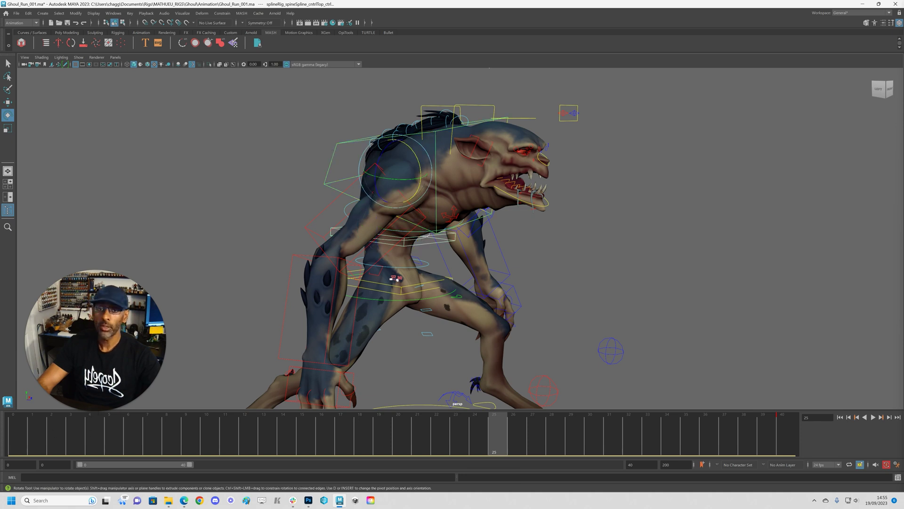
pyautogui.scroll(1, 91, 408)
pyautogui.click(18, 443)
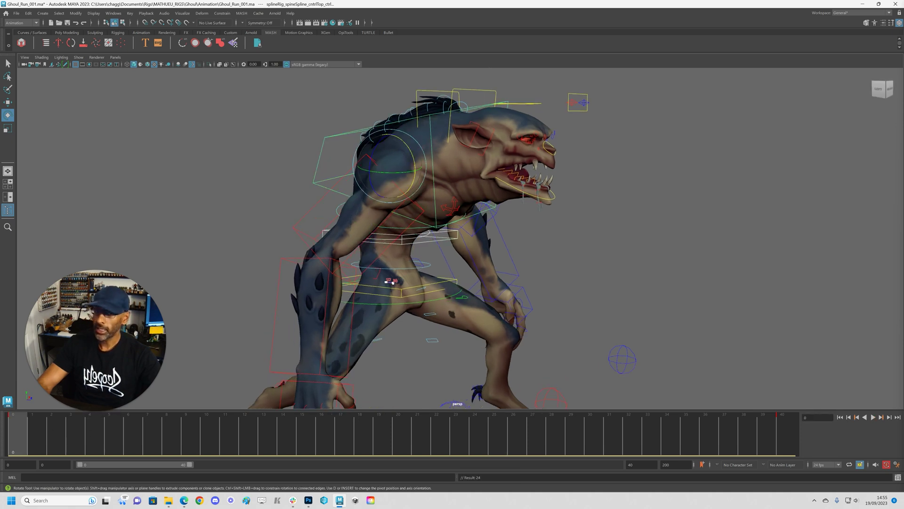
# - Paste the copied hip curve onto the Rotate X channel of both spine controls and frame the curve
pyautogui.moveTo(903, 95); pyautogui.dragTo(621, 49)
pyautogui.click(450, 128)
pyautogui.scroll(-3, 442, 170)
pyautogui.click(448, 206)
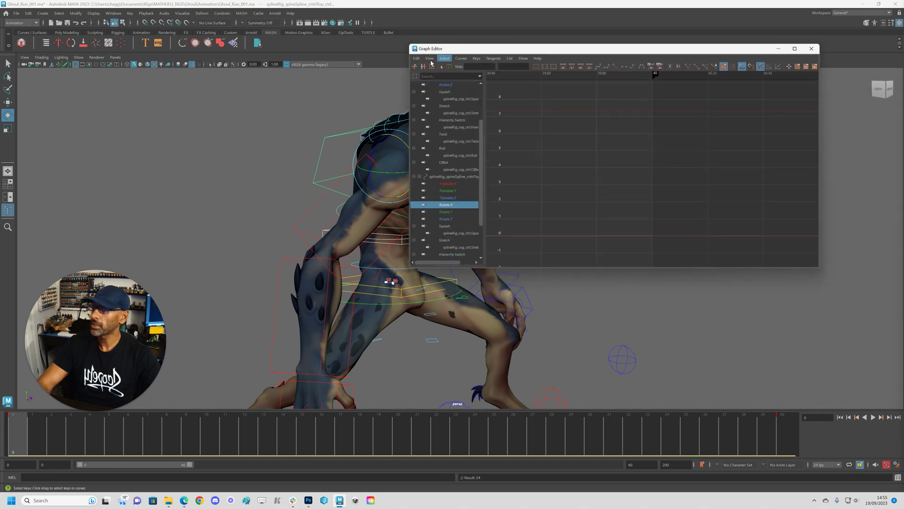
pyautogui.click(417, 59)
pyautogui.click(426, 102)
pyautogui.press('f')
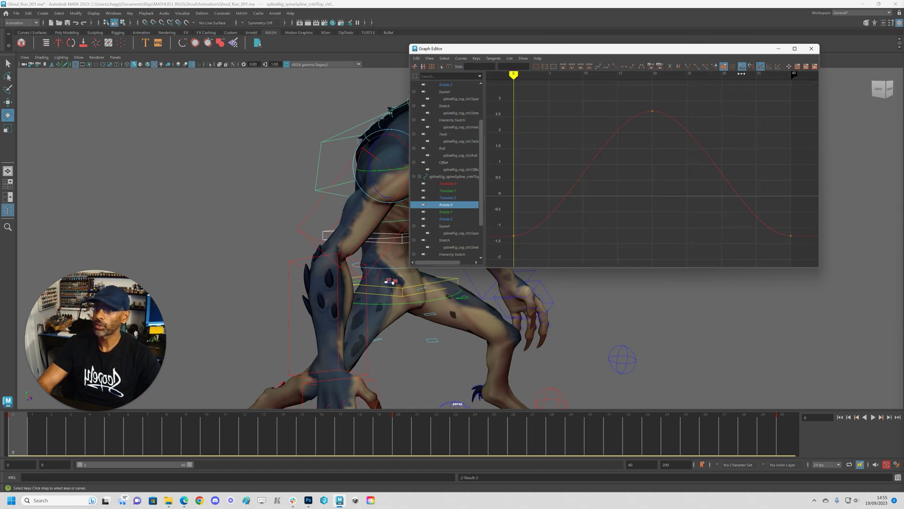
# - Set the spine controls' Rotate X curves to cycle at both pre-infinity and post-infinity
pyautogui.moveTo(820, 111); pyautogui.dragTo(903, 112)
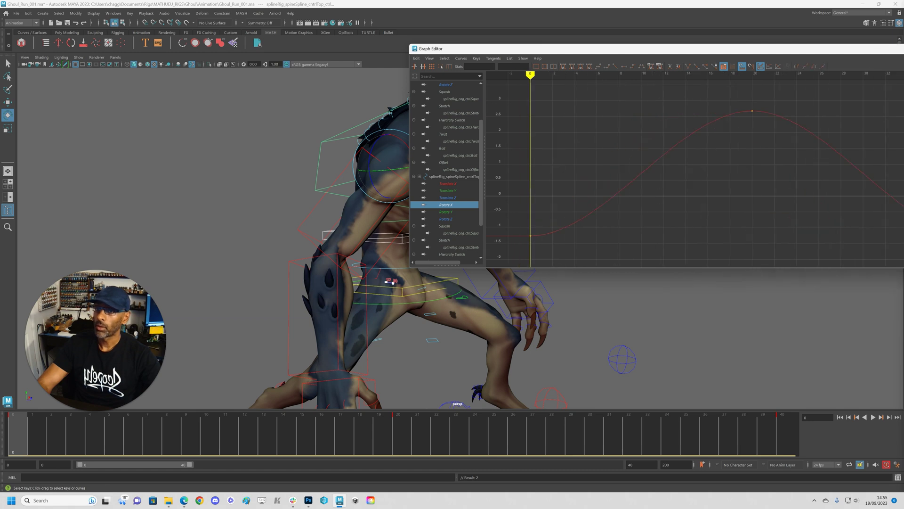
pyautogui.moveTo(809, 51); pyautogui.dragTo(702, 60)
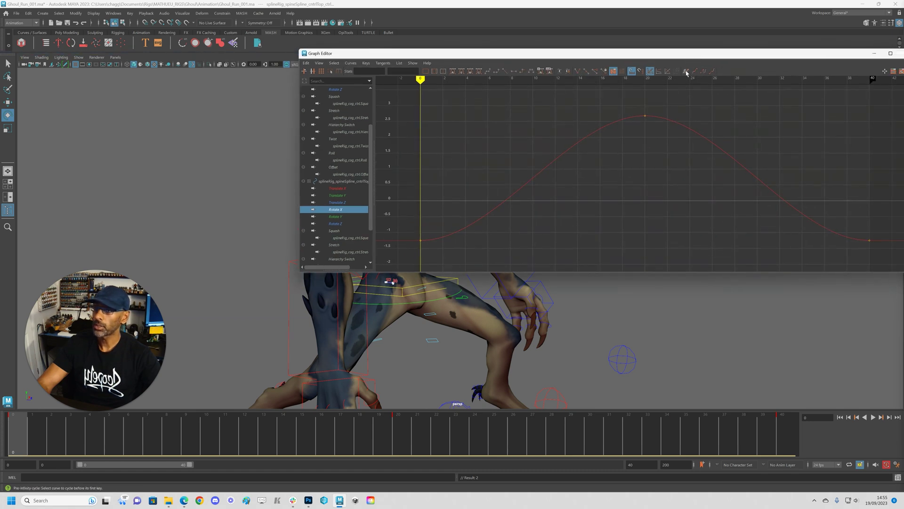
pyautogui.click(703, 72)
pyautogui.scroll(-5, 689, 160)
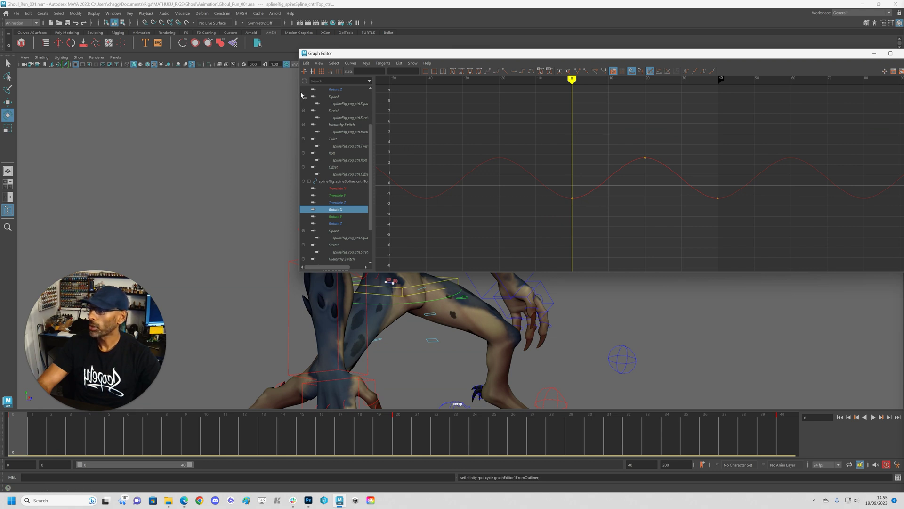
# - Move the Graph Editor aside and play back the loop to check the spine motion
pyautogui.moveTo(297, 93); pyautogui.dragTo(599, 93)
pyautogui.keyDown('alt'); pyautogui.moveTo(487, 226); pyautogui.dragTo(385, 222, button='middle'); pyautogui.keyUp('alt')
pyautogui.hotkey('alt', 'v')
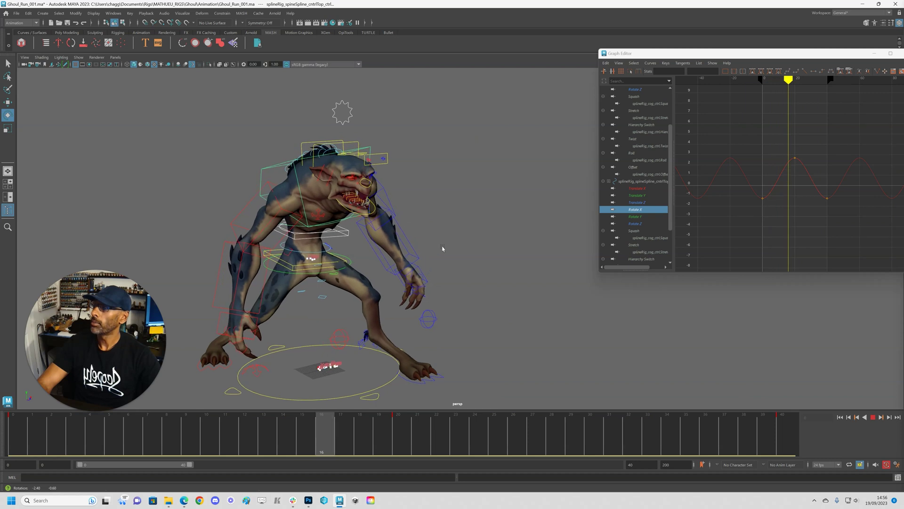
pyautogui.hotkey('alt', 'v')
# - Select the mid spine control and offset all its Rotate X keys forward by 1 frame
pyautogui.click(337, 251)
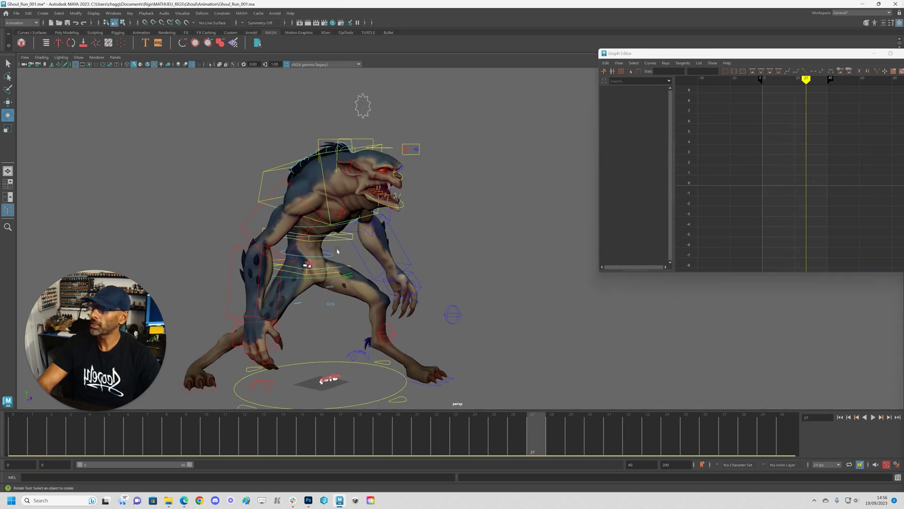
pyautogui.click(335, 240)
pyautogui.keyDown('alt'); pyautogui.moveTo(766, 178); pyautogui.dragTo(785, 160, button='middle'); pyautogui.keyUp('alt')
pyautogui.scroll(-3, 758, 178)
pyautogui.click(635, 133)
pyautogui.scroll(-5, 807, 161)
pyautogui.moveTo(749, 137); pyautogui.dragTo(812, 225)
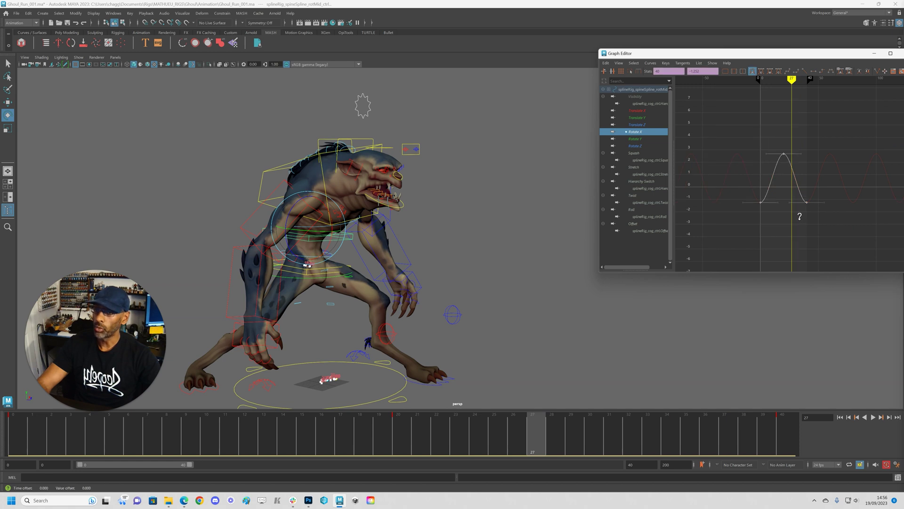
pyautogui.press('f')
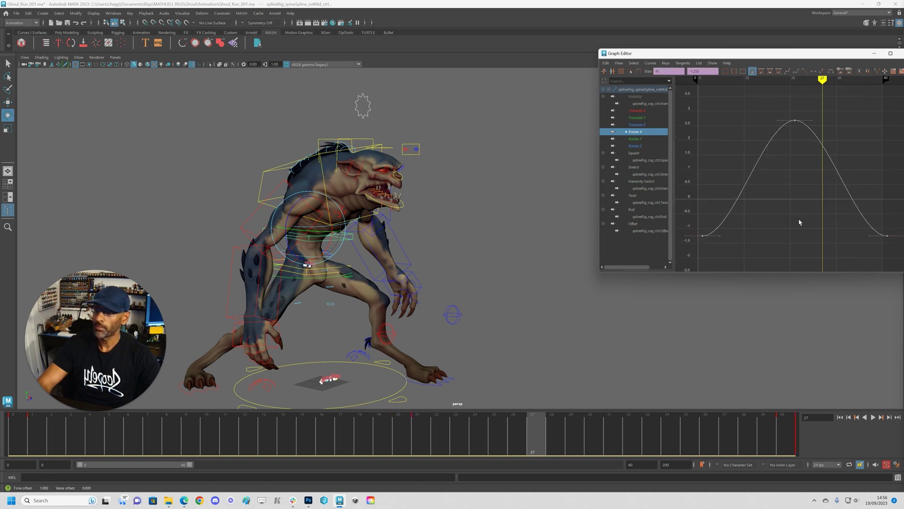
# - Offset all Rotate X keys of the upper spine control forward by 2 frames and play back the loop
pyautogui.click(302, 170)
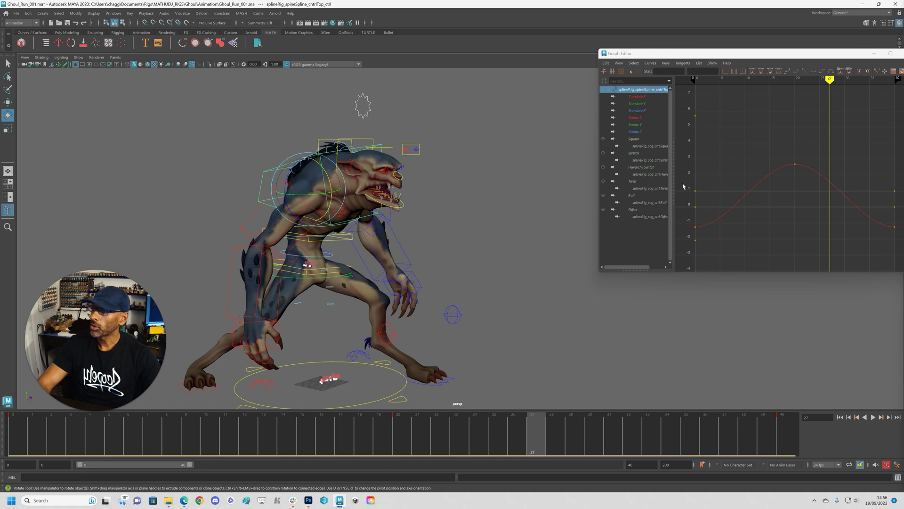
pyautogui.click(642, 118)
pyautogui.press('f')
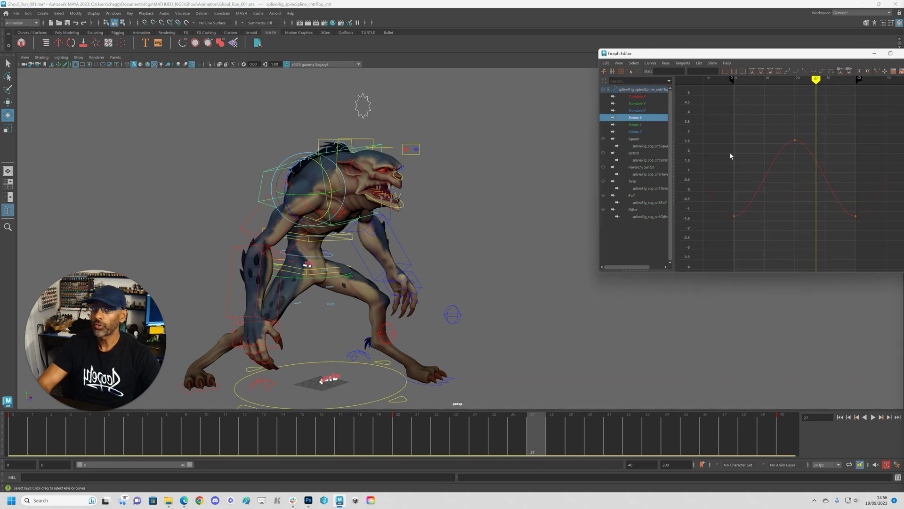
pyautogui.moveTo(723, 128); pyautogui.dragTo(866, 244)
pyautogui.press('f')
pyautogui.moveTo(779, 215); pyautogui.dragTo(788, 217, button='middle')
pyautogui.press('f')
pyautogui.hotkey('alt', 'v')
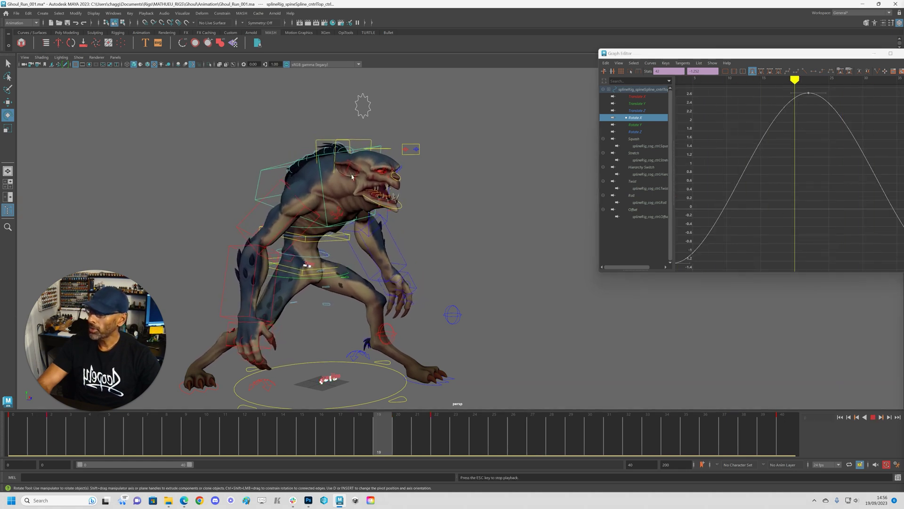
pyautogui.hotkey('alt', 'v')
# - Key the head control at frame 0 and paste the copied curve onto its Rotate X channel
pyautogui.click(397, 166)
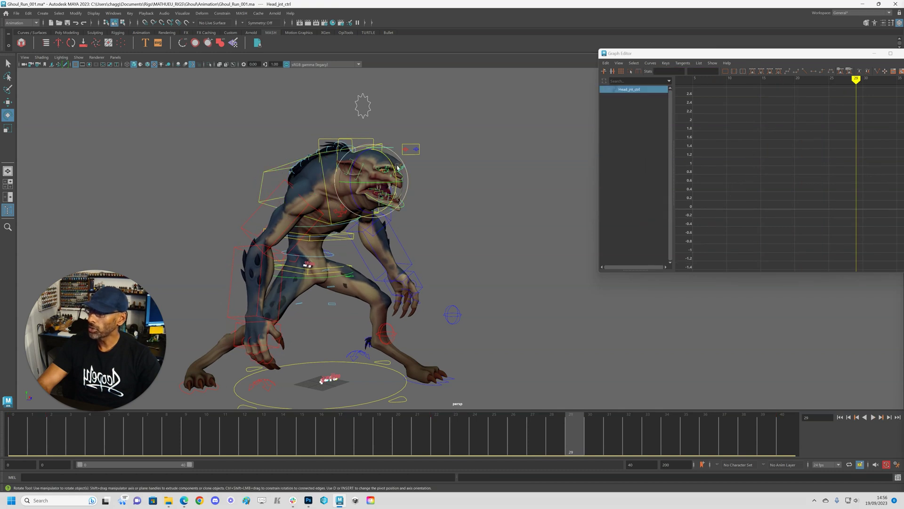
pyautogui.click(18, 438)
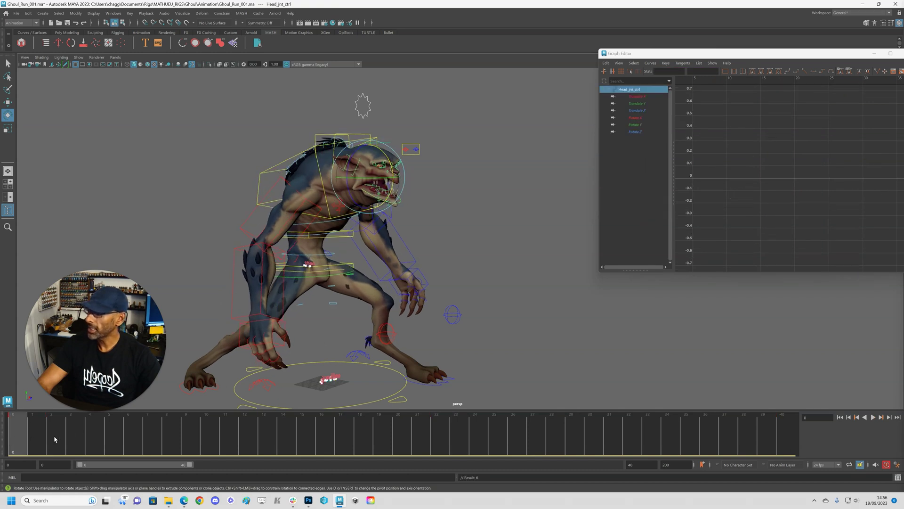
pyautogui.click(642, 117)
pyautogui.click(606, 65)
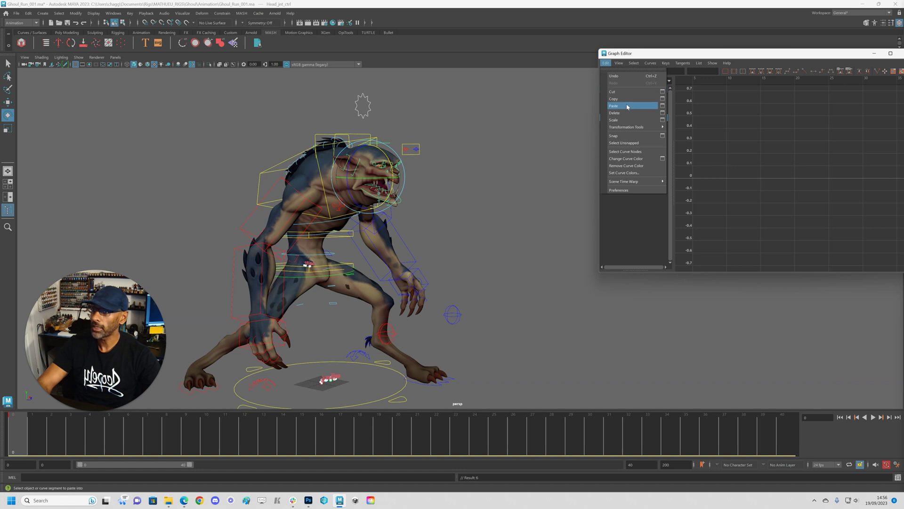
pyautogui.click(628, 106)
# - Widen the Graph Editor and set the head control's Rotate X curve to cycle at pre-infinity and post-infinity
pyautogui.moveTo(753, 53); pyautogui.dragTo(518, 81)
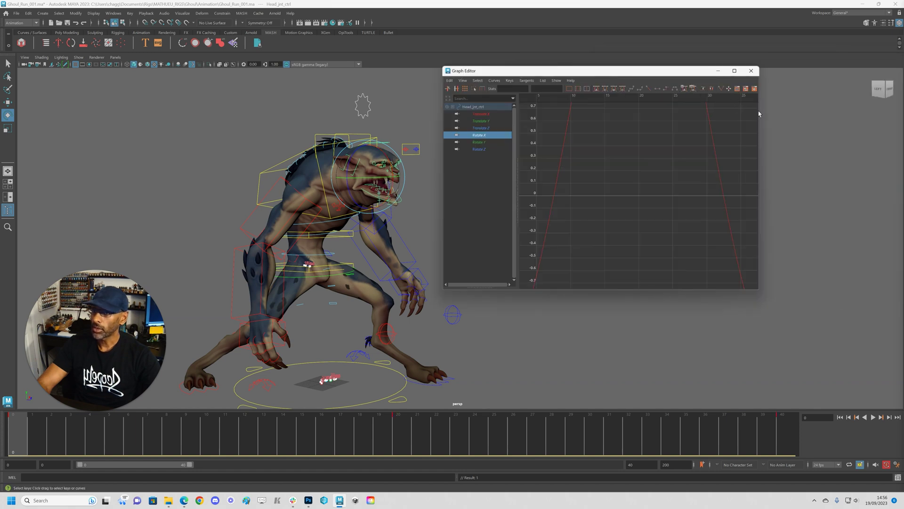
pyautogui.moveTo(761, 112); pyautogui.dragTo(894, 113)
pyautogui.moveTo(815, 75); pyautogui.dragTo(808, 71)
pyautogui.click(823, 87)
pyautogui.click(832, 87)
pyautogui.click(848, 87)
pyautogui.press('a')
# - Offset all keys of the head control's Rotate X curve forward by 3 frames and play back the loop
pyautogui.keyDown('alt'); pyautogui.moveTo(716, 203); pyautogui.dragTo(653, 190, button='right'); pyautogui.keyUp('alt')
pyautogui.moveTo(595, 138); pyautogui.dragTo(824, 262)
pyautogui.press('w')
pyautogui.moveTo(689, 247); pyautogui.dragTo(702, 245, button='middle')
pyautogui.press('f')
pyautogui.hotkey('alt', 'v')
pyautogui.moveTo(606, 68)
pyautogui.mouseDown()
pyautogui.moveTo(728, 67)
pyautogui.moveTo(590, 65)
pyautogui.mouseUp()
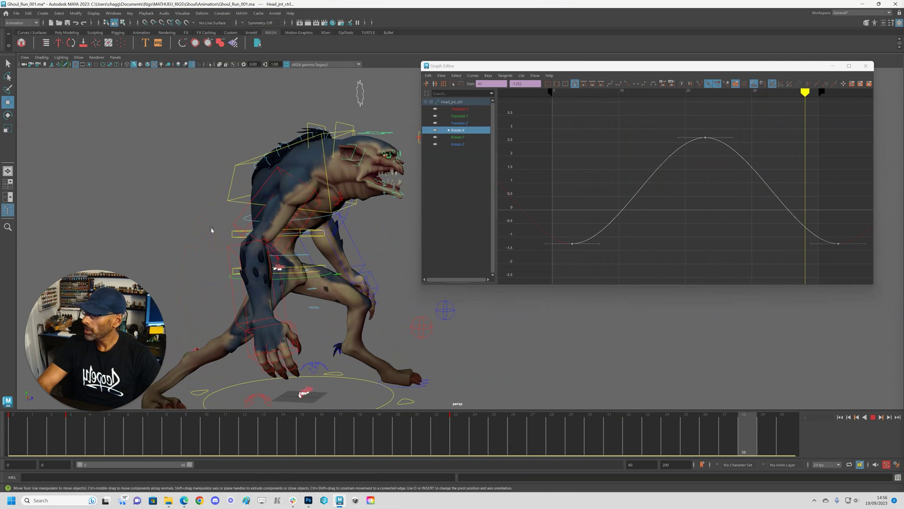
# - Raise the head control's whole Rotate X curve by about 3.6, and raise its peak key to about 9
pyautogui.scroll(-5, 701, 204)
pyautogui.press('e')
pyautogui.keyDown('shift'); pyautogui.moveTo(707, 231); pyautogui.dragTo(707, 192, button='middle'); pyautogui.keyUp('shift')
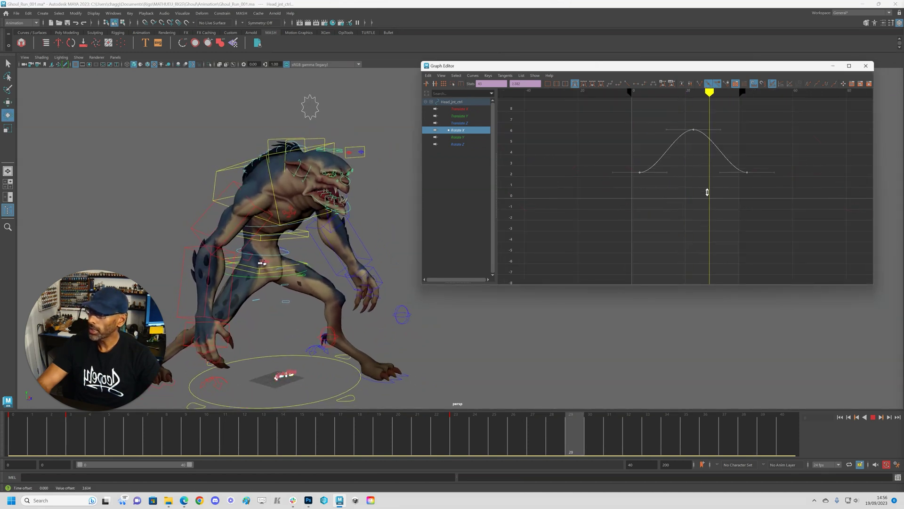
pyautogui.click(695, 132)
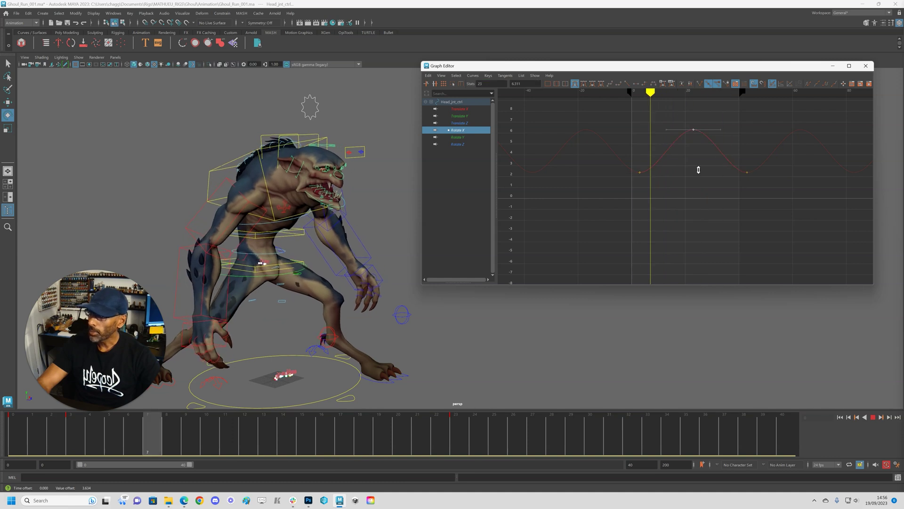
pyautogui.keyDown('shift'); pyautogui.moveTo(701, 143); pyautogui.dragTo(702, 141, button='middle'); pyautogui.keyUp('shift')
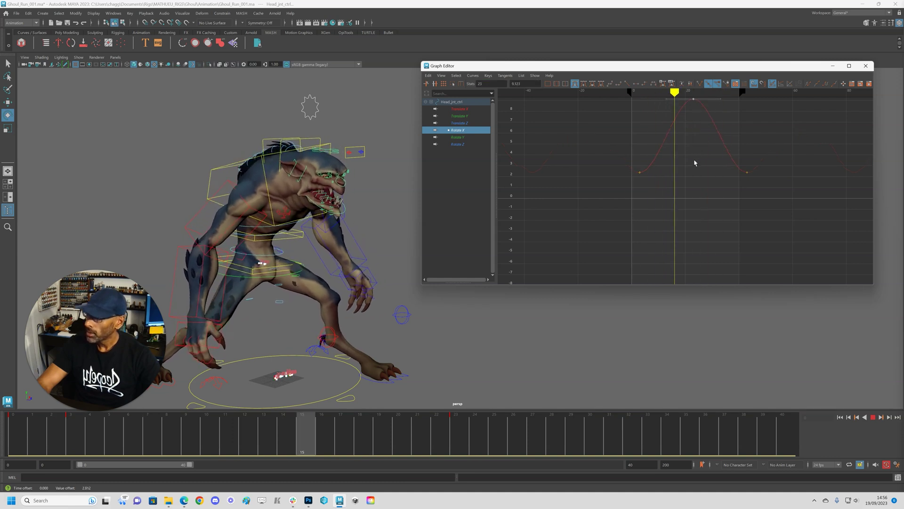
# - Select the upper spine control and raise its Rotate X peak key to about 4.8 during playback
pyautogui.moveTo(214, 156); pyautogui.dragTo(222, 171)
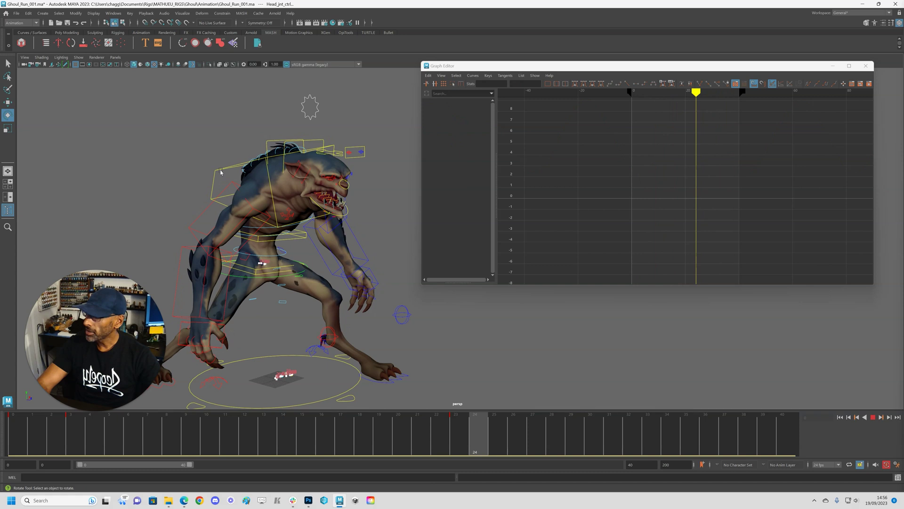
pyautogui.moveTo(673, 158); pyautogui.dragTo(721, 200)
pyautogui.keyDown('shift'); pyautogui.moveTo(724, 210); pyautogui.dragTo(726, 177, button='middle'); pyautogui.keyUp('shift')
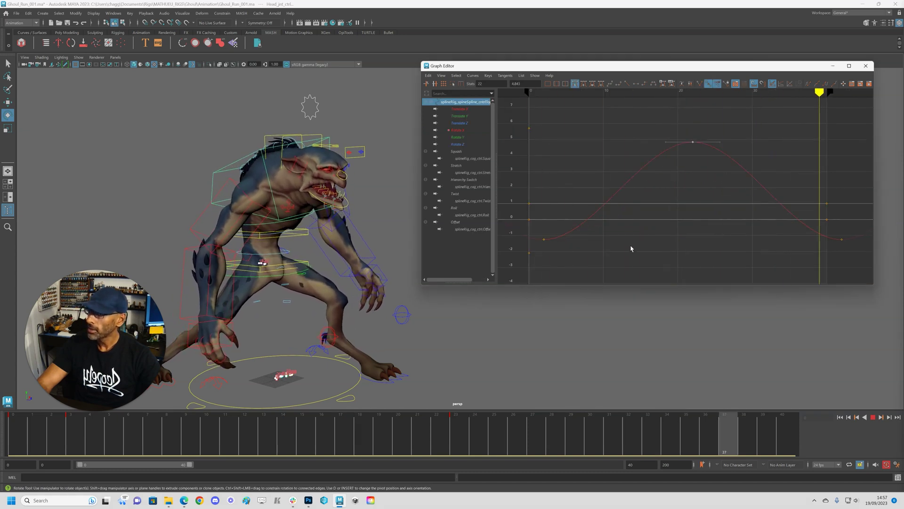
# - Offset all keys of the head control's animation curves forward by 1 frame during playback
pyautogui.scroll(-3, 637, 235)
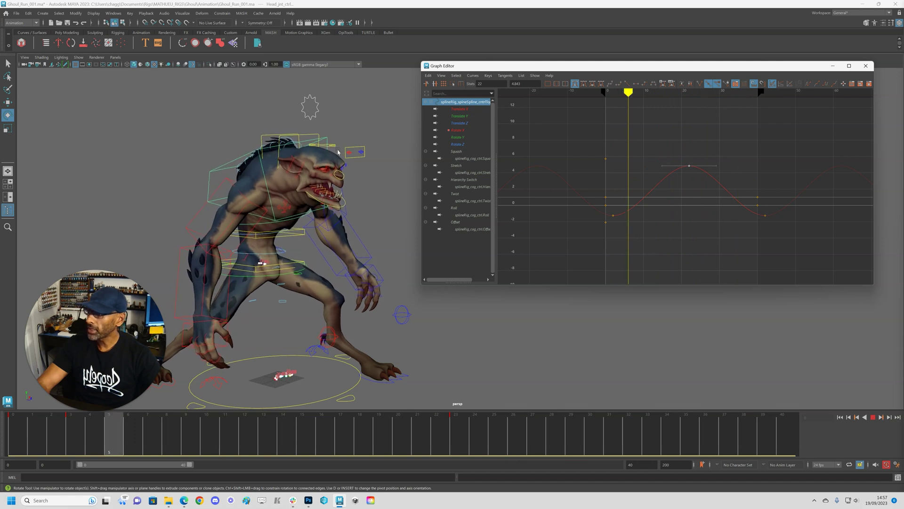
pyautogui.click(458, 130)
pyautogui.moveTo(589, 139); pyautogui.dragTo(795, 234)
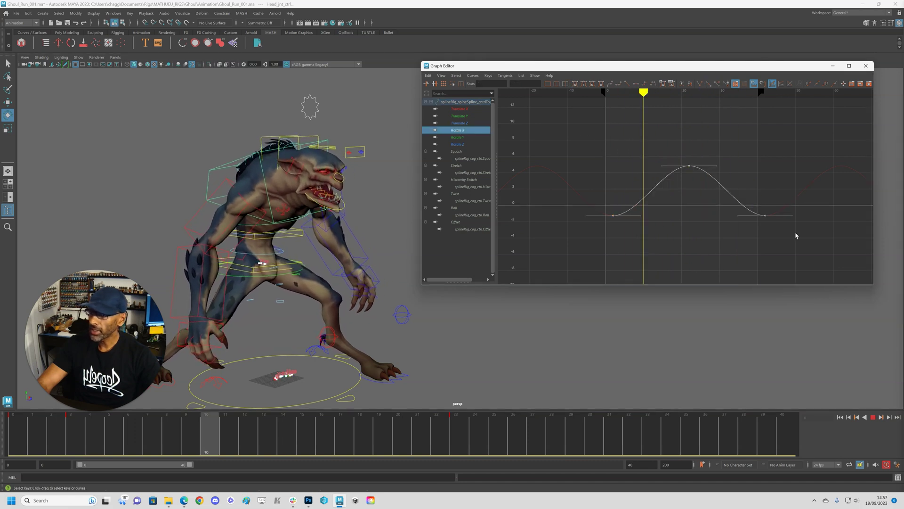
pyautogui.click(326, 150)
pyautogui.press('f')
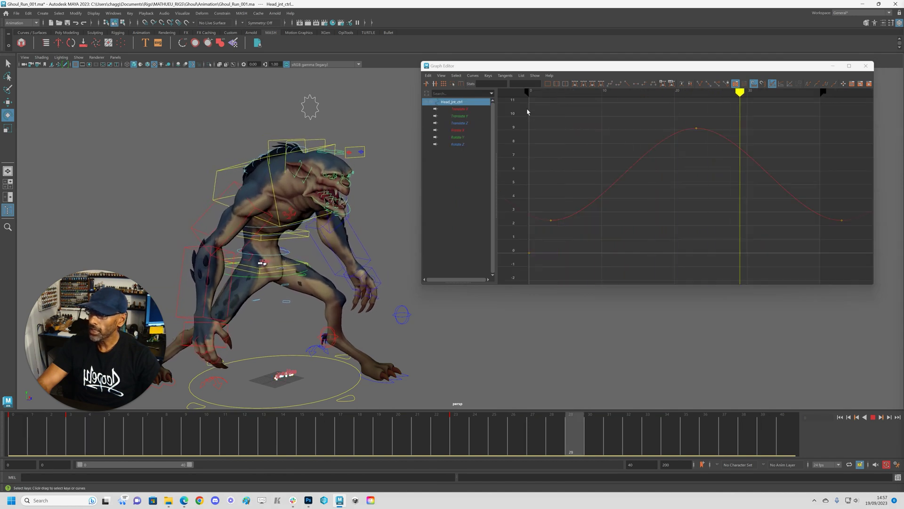
pyautogui.moveTo(525, 110); pyautogui.dragTo(850, 270)
pyautogui.keyDown('shift'); pyautogui.moveTo(694, 239); pyautogui.dragTo(701, 234, button='middle'); pyautogui.keyUp('shift')
pyautogui.click(697, 234)
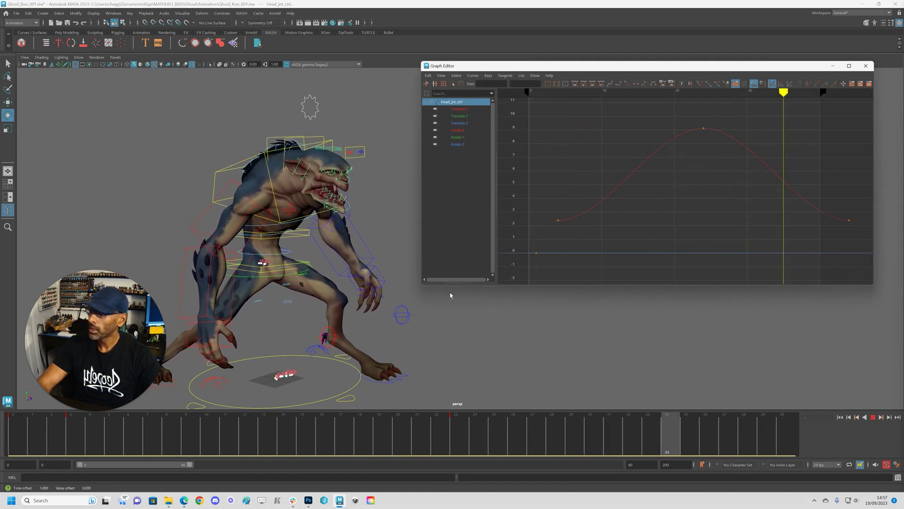
# - Move the Graph Editor aside and examine the playing loop's head and spine motion from the front and side
pyautogui.moveTo(471, 65); pyautogui.dragTo(903, 94)
pyautogui.keyDown('alt'); pyautogui.moveTo(475, 249); pyautogui.dragTo(399, 270); pyautogui.keyUp('alt')
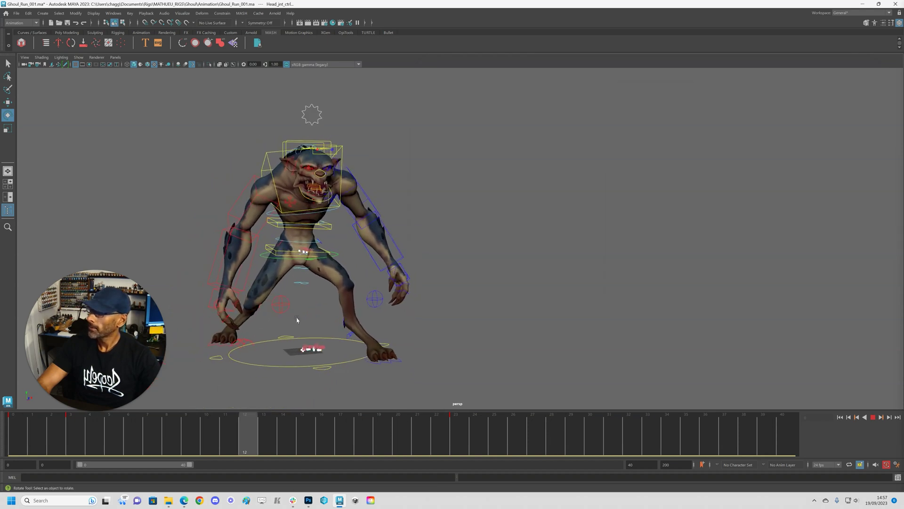
pyautogui.keyDown('alt'); pyautogui.moveTo(297, 319); pyautogui.dragTo(496, 325, button='right'); pyautogui.keyUp('alt')
pyautogui.keyDown('alt'); pyautogui.moveTo(497, 325); pyautogui.dragTo(612, 327, button='middle'); pyautogui.keyUp('alt')
pyautogui.keyDown('alt'); pyautogui.moveTo(335, 333); pyautogui.dragTo(348, 334); pyautogui.keyUp('alt')
pyautogui.keyDown('alt'); pyautogui.moveTo(349, 333); pyautogui.dragTo(416, 331, button='middle'); pyautogui.keyUp('alt')
pyautogui.keyDown('alt'); pyautogui.moveTo(475, 324); pyautogui.dragTo(489, 324); pyautogui.keyUp('alt')
pyautogui.moveTo(490, 324)
pyautogui.keyDown('alt'); pyautogui.mouseDown(button='right')
pyautogui.moveTo(501, 323)
pyautogui.moveTo(494, 311)
pyautogui.mouseUp(button='right'); pyautogui.keyUp('alt')
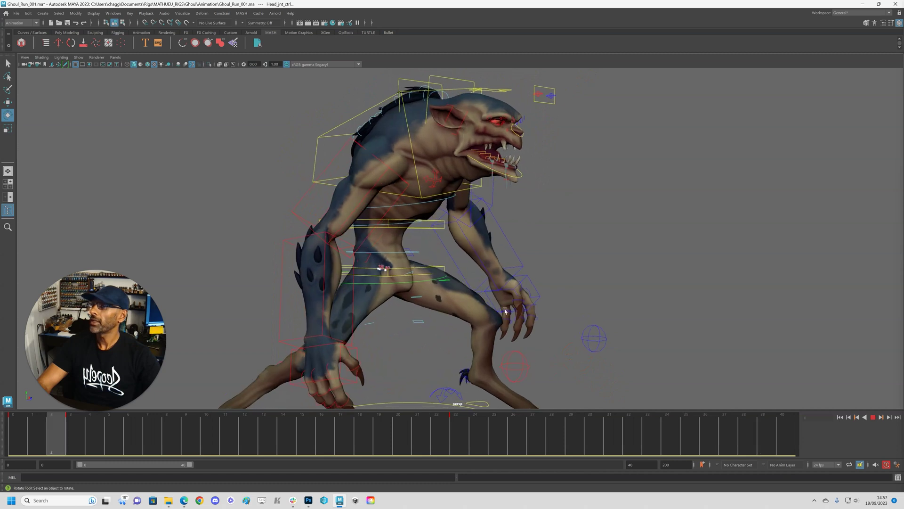
pyautogui.keyDown('alt'); pyautogui.moveTo(567, 302); pyautogui.dragTo(556, 301); pyautogui.keyUp('alt')
pyautogui.keyDown('alt'); pyautogui.moveTo(518, 308); pyautogui.dragTo(505, 307, button='right'); pyautogui.keyUp('alt')
# - Replace the head control's keys, rotating it about -6.1 degrees at frame 0, about 13.8 degrees at frame 22, and keying frame 40
pyautogui.hotkey('alt', 'v')
pyautogui.keyDown('alt'); pyautogui.moveTo(502, 176); pyautogui.dragTo(514, 180); pyautogui.keyUp('alt')
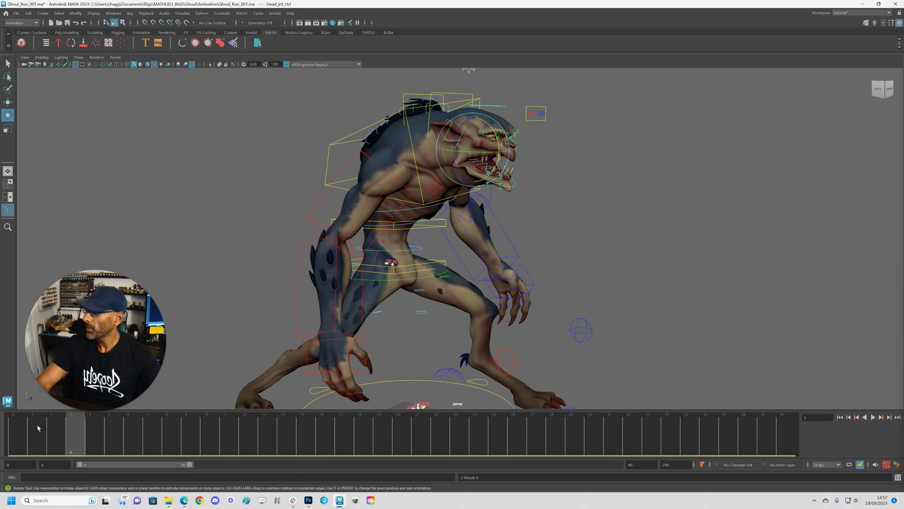
pyautogui.hotkey('alt', 'shift', 'v')
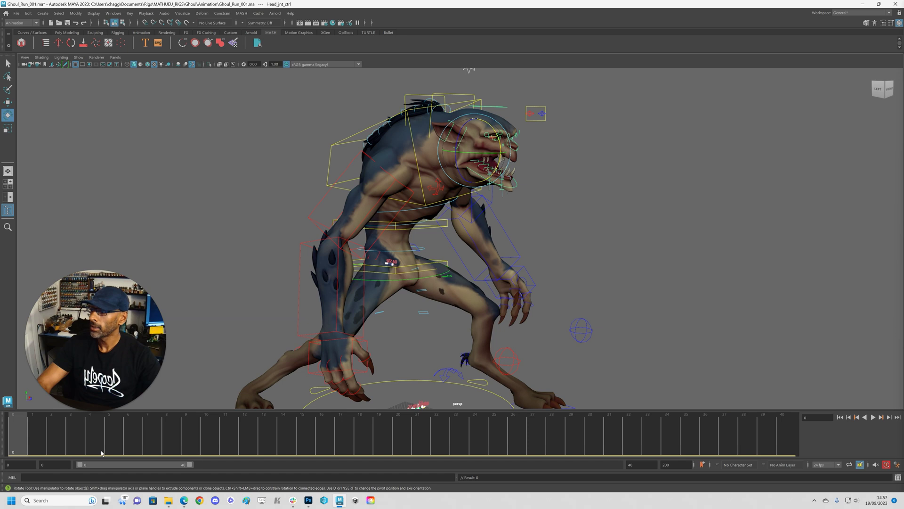
pyautogui.hotkey('alt', 'v')
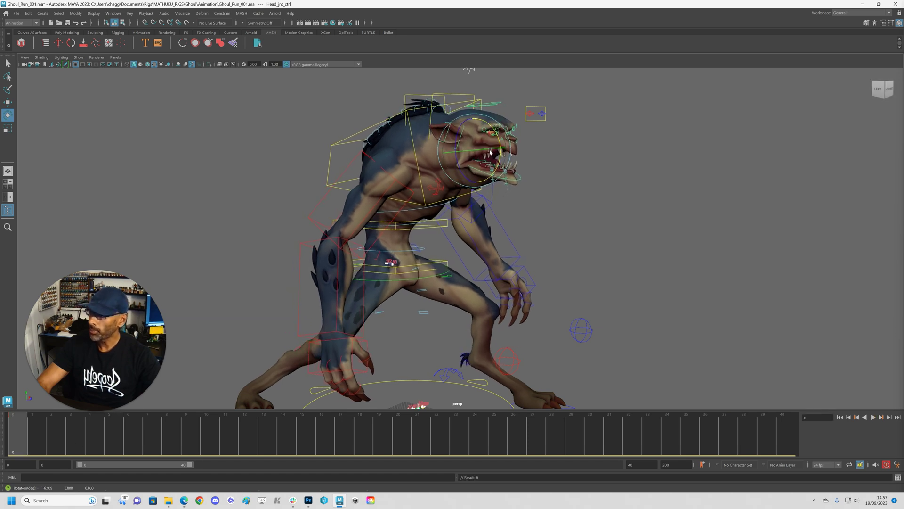
pyautogui.hotkey('alt', 'v')
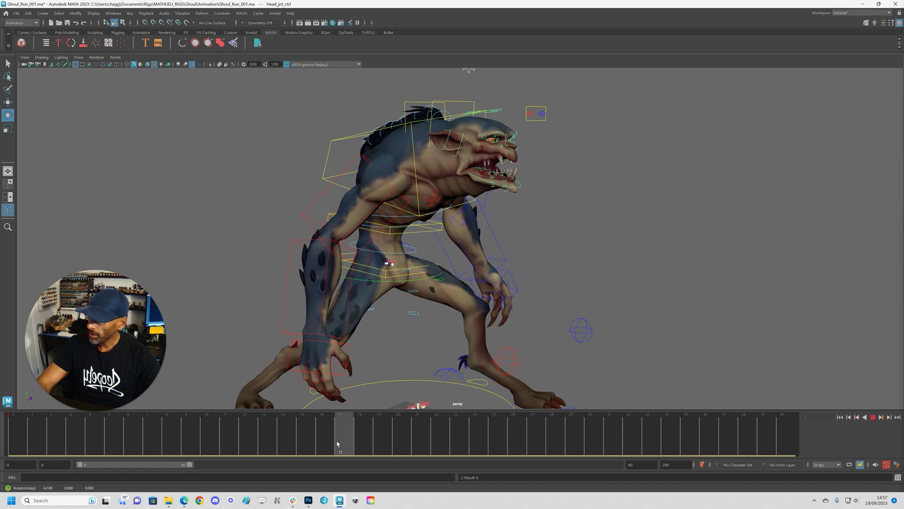
pyautogui.moveTo(432, 446); pyautogui.dragTo(438, 447)
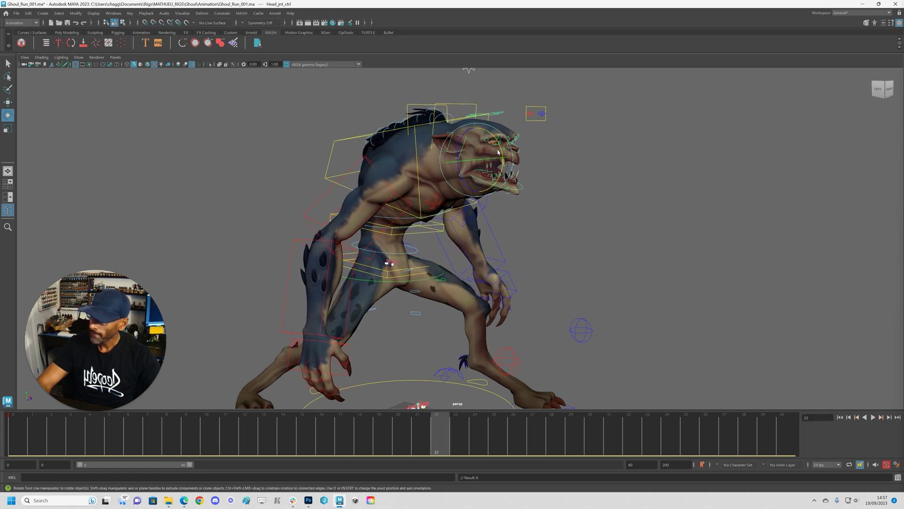
pyautogui.hotkey('alt', 'shift', 'v')
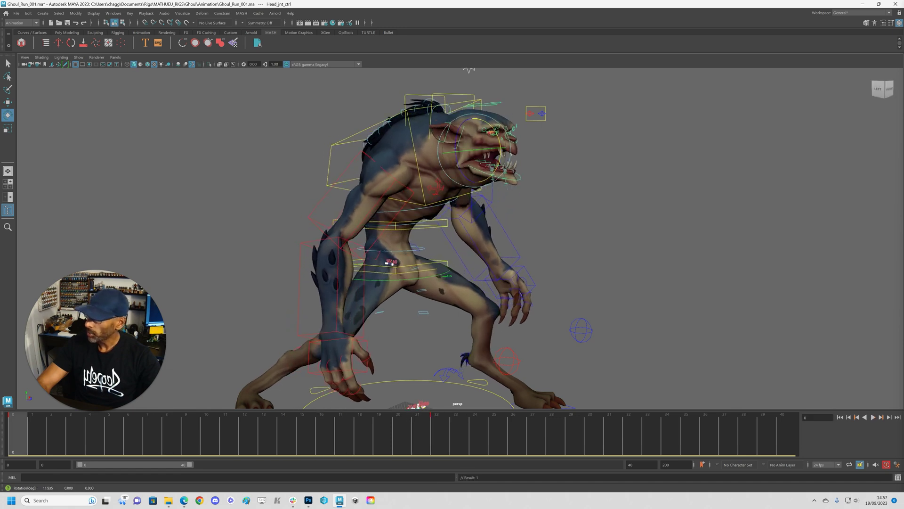
pyautogui.hotkey('alt', 'v')
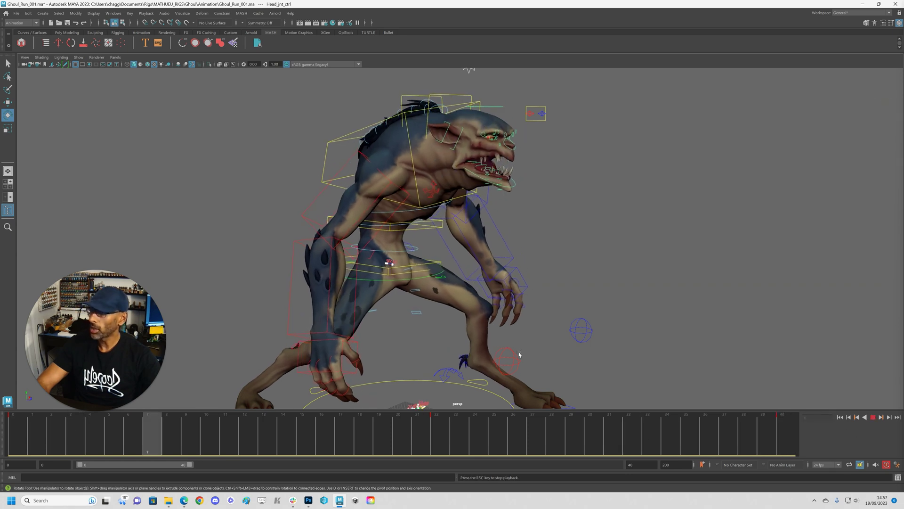
# - Key the head control at frames 10 and 31, rotating it by about -5.5 degrees at frame 10, and adjust its tilt at frame 22
pyautogui.moveTo(14, 440); pyautogui.dragTo(209, 440)
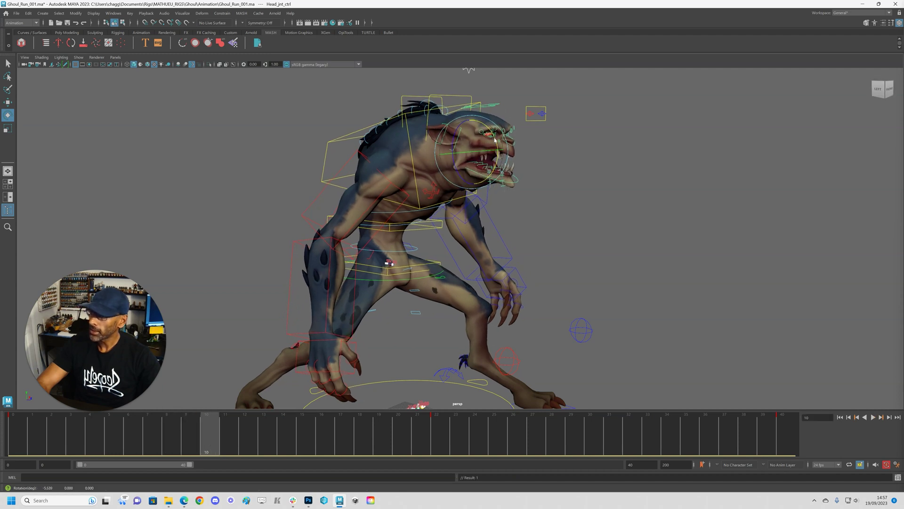
pyautogui.click(15, 439)
pyautogui.hotkey('alt', 'v')
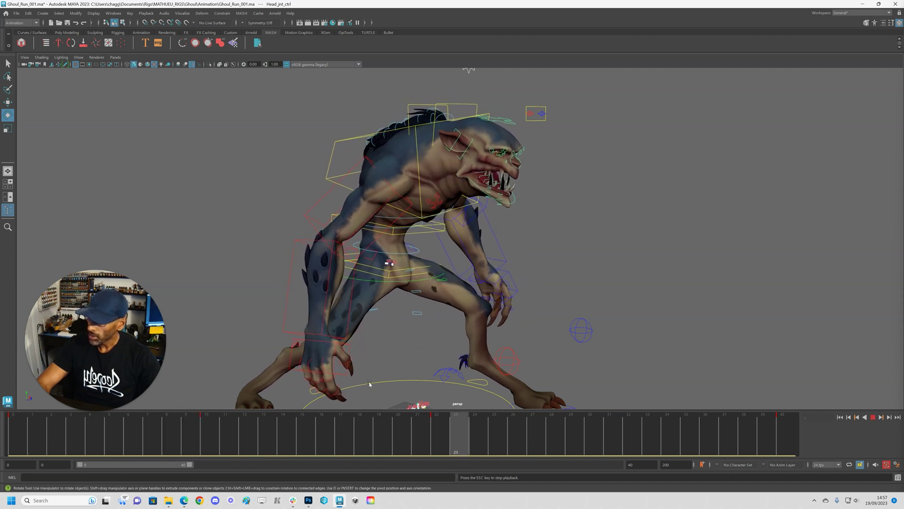
pyautogui.hotkey('alt', 'v')
pyautogui.click(436, 439)
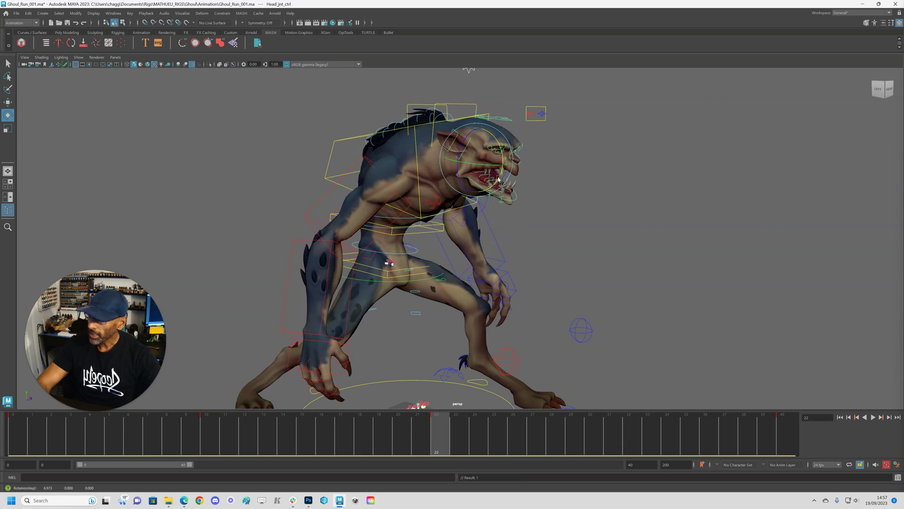
pyautogui.hotkey('alt', 'v')
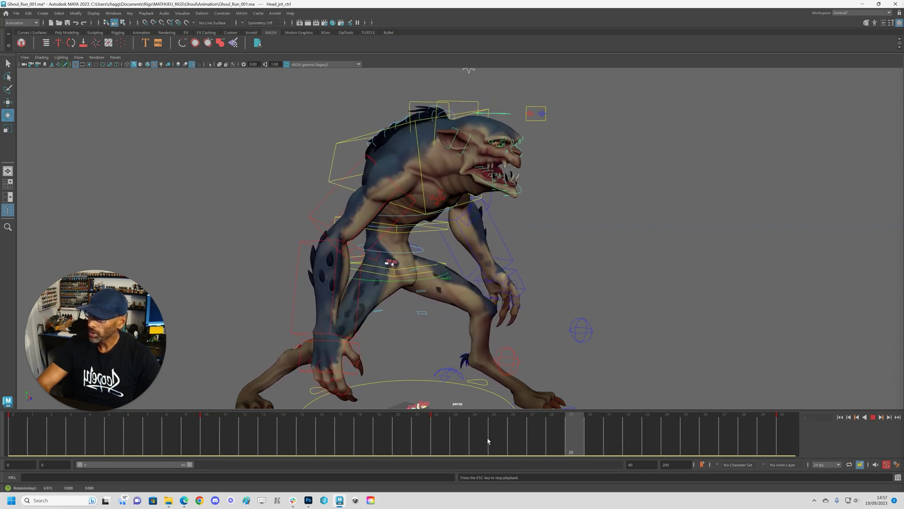
pyautogui.press('Escape')
pyautogui.moveTo(502, 153); pyautogui.dragTo(504, 154)
# - Bring back the Graph Editor and lower the head's Rotate X key at frame 31 to about 1.8, and delete it
pyautogui.moveTo(903, 87); pyautogui.dragTo(521, 80)
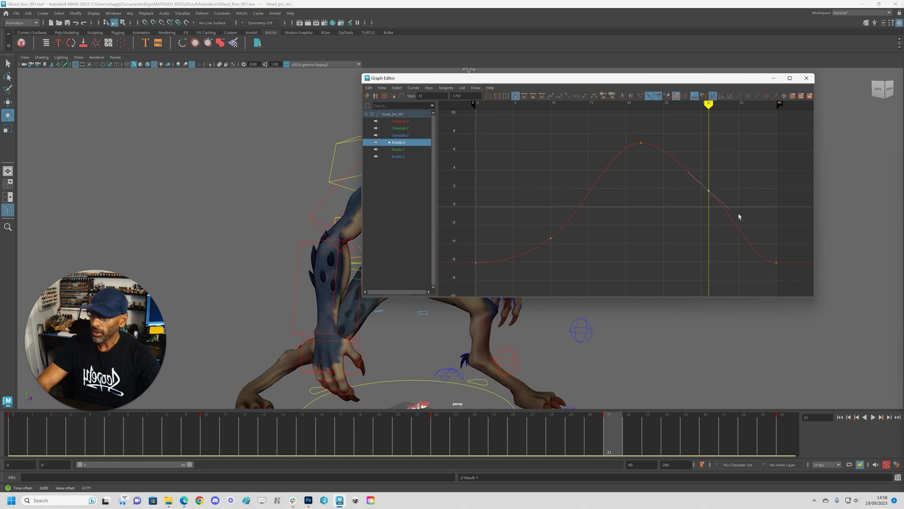
pyautogui.scroll(-6, 99, 129)
pyautogui.keyDown('alt'); pyautogui.moveTo(224, 202); pyautogui.dragTo(52, 202, button='middle'); pyautogui.keyUp('alt')
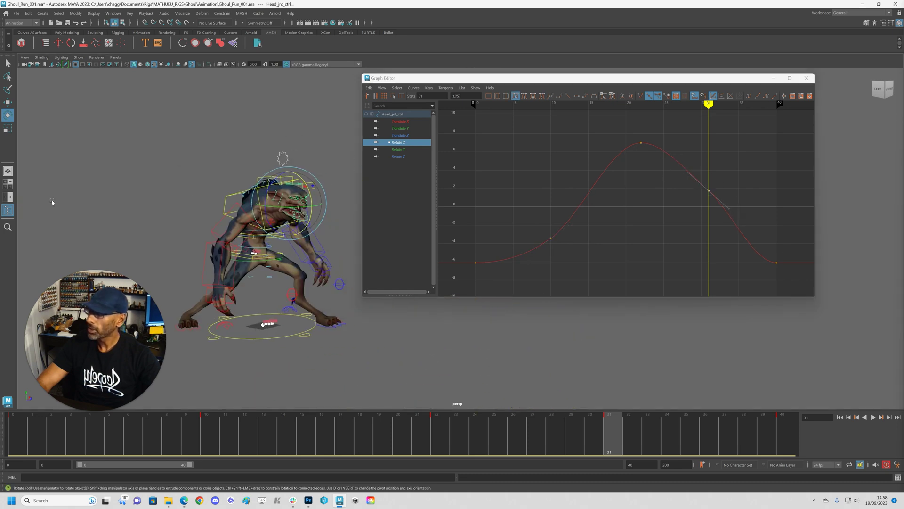
pyautogui.hotkey('alt', 'v')
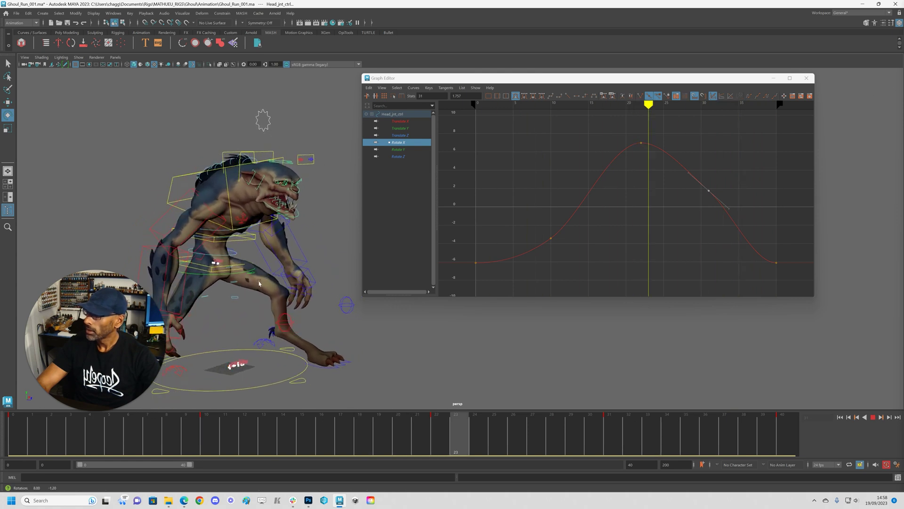
pyautogui.click(600, 240)
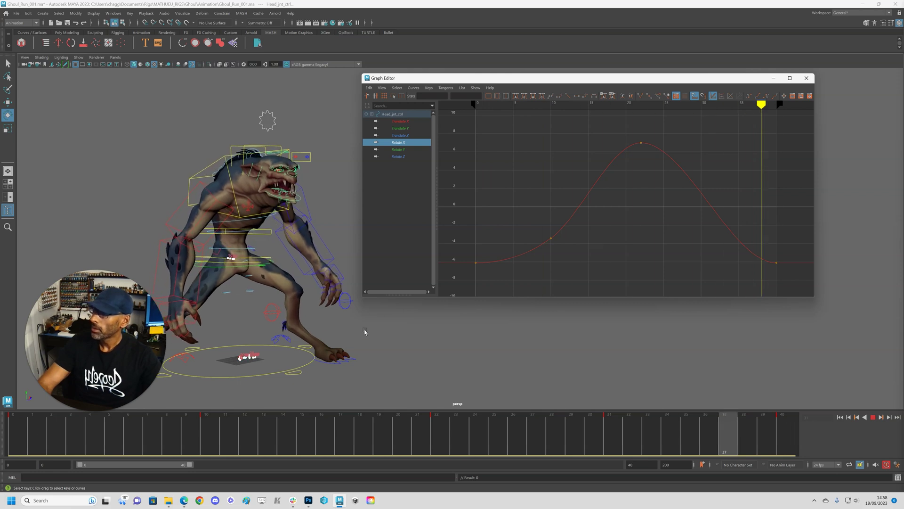
pyautogui.press('Escape')
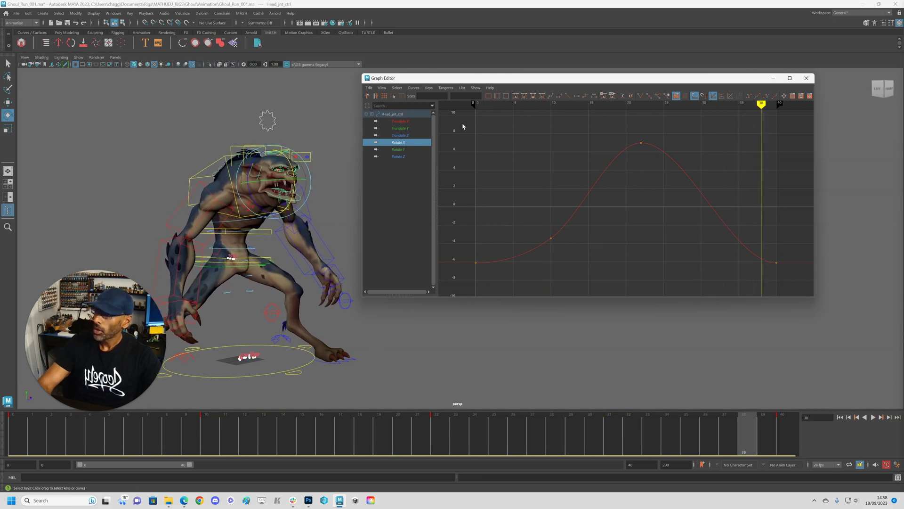
# - Try to invert the head control's Rotate X curve by scaling all its keys, and undo the scaling
pyautogui.moveTo(816, 297); pyautogui.dragTo(817, 298)
pyautogui.press('r')
pyautogui.moveTo(498, 198); pyautogui.dragTo(539, 232, button='middle')
pyautogui.hotkey('alt', 'v')
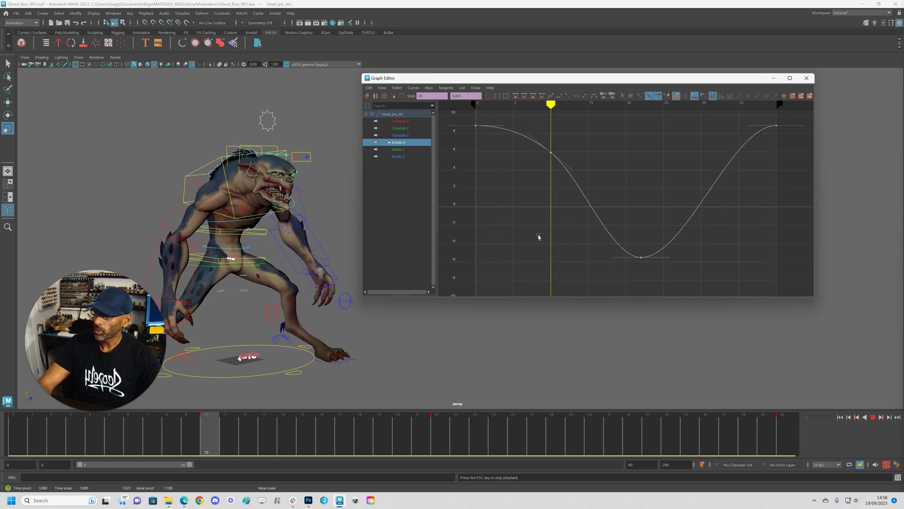
pyautogui.hotkey('ctrl', 'z')
pyautogui.hotkey('ctrl', 'z')
pyautogui.hotkey('alt', 'v')
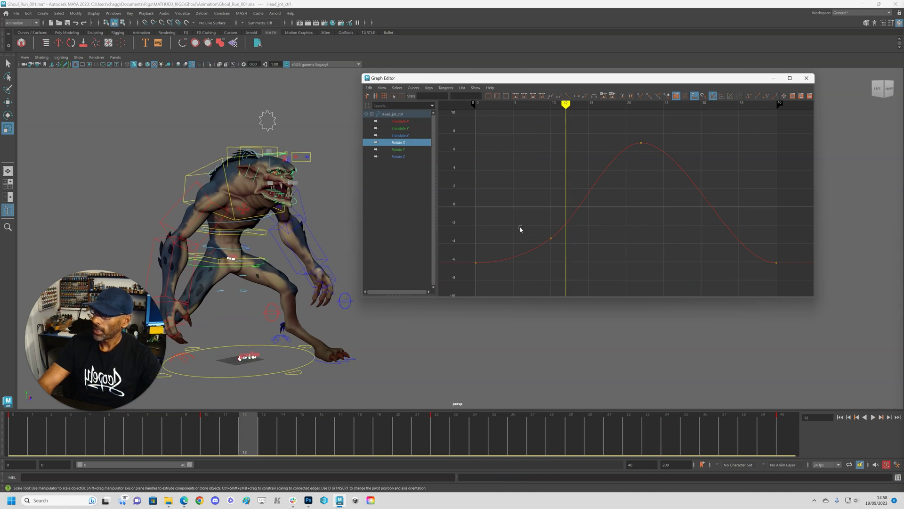
# - Set the head control's Rotate X curve to cycle, and offset its keys forward by 2 frames and back by 1 during playback
pyautogui.scroll(-3, 505, 148)
pyautogui.moveTo(633, 254); pyautogui.dragTo(643, 250, button='middle')
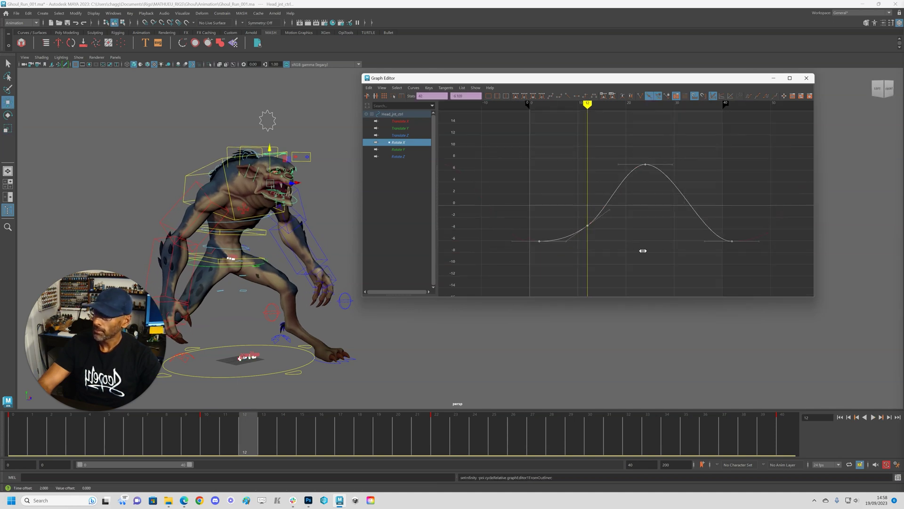
pyautogui.hotkey('alt', 'v')
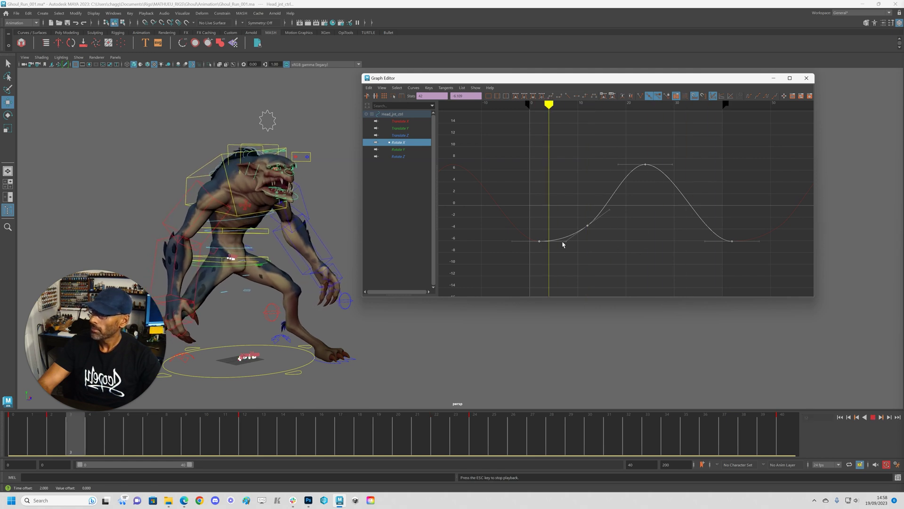
pyautogui.press('Escape')
pyautogui.moveTo(574, 244); pyautogui.dragTo(569, 244, button='middle')
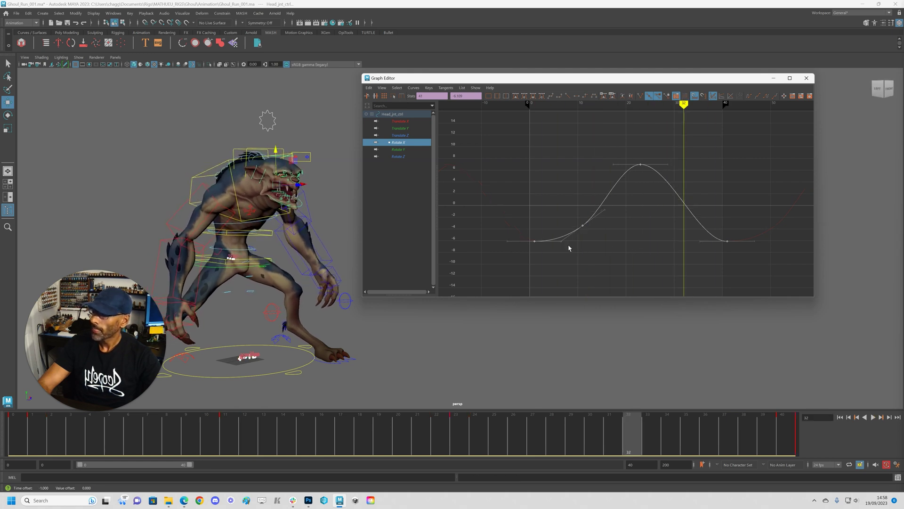
pyautogui.hotkey('alt', 'v')
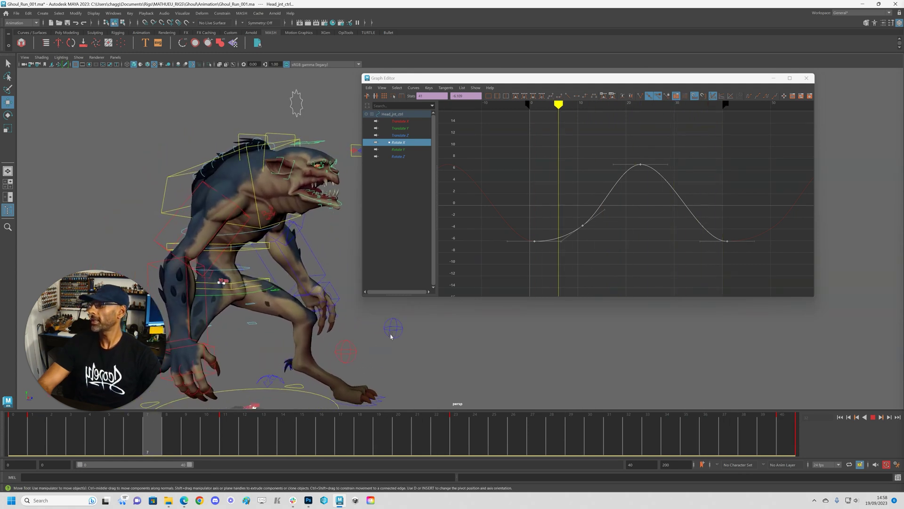
pyautogui.press('Escape')
# - Lower the head's Rotate X peak key to about 6, remove the key at frame 11, and flatten the curve's tangents
pyautogui.click(640, 164)
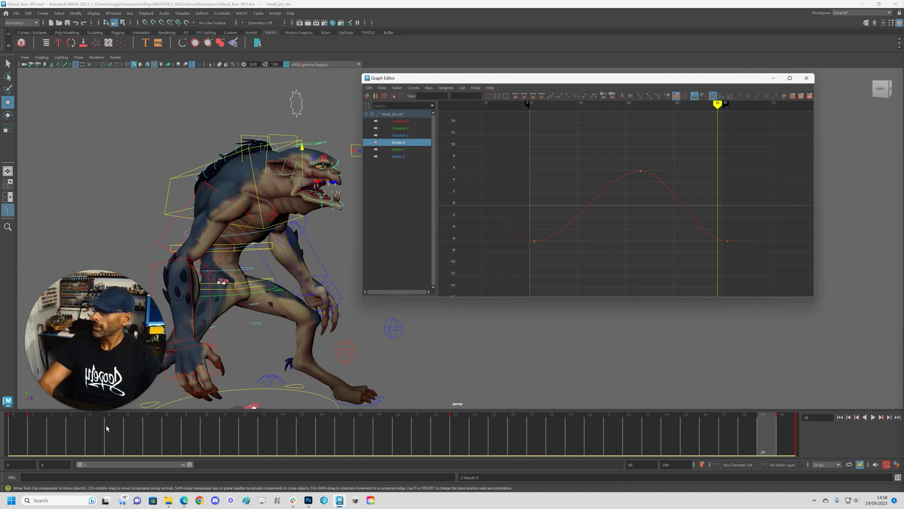
pyautogui.click(56, 430)
pyautogui.moveTo(474, 160); pyautogui.dragTo(744, 287)
pyautogui.hotkey('alt', 'v')
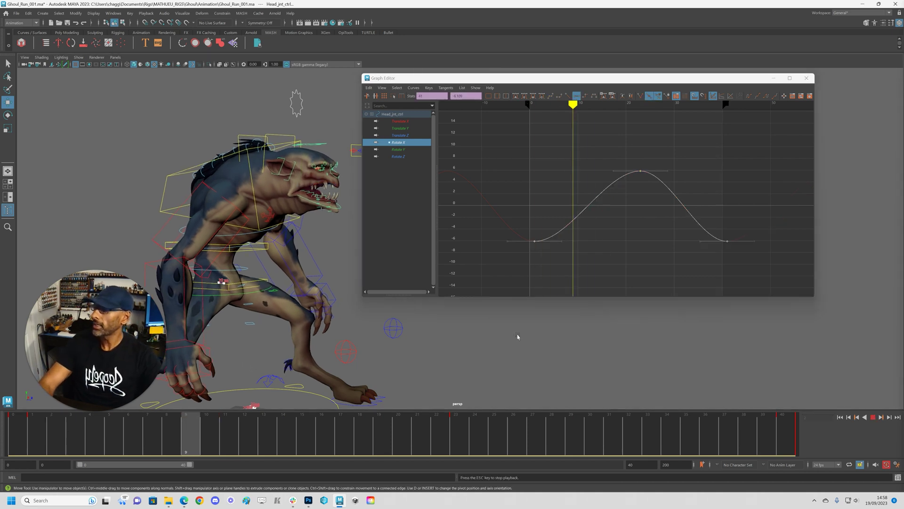
# - Offset all keys of the head control's Rotate X curve forward by 3 more frames and play back the loop
pyautogui.press('Escape')
pyautogui.moveTo(527, 143); pyautogui.dragTo(733, 275)
pyautogui.keyDown('shift'); pyautogui.moveTo(670, 266); pyautogui.dragTo(671, 266, button='middle'); pyautogui.keyUp('shift')
pyautogui.hotkey('alt', 'v')
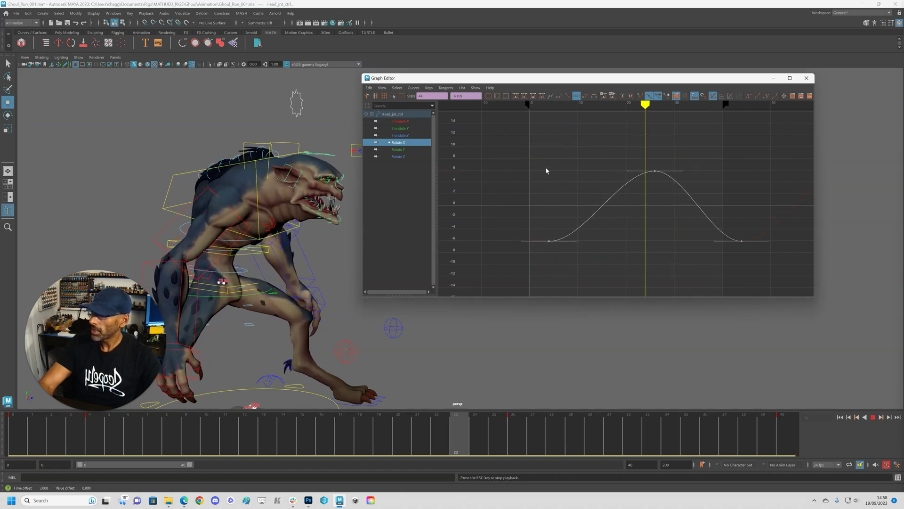
# - Move the Graph Editor aside, select the jaw control and key its rotation at frames 0, 20 and 40
pyautogui.moveTo(461, 78); pyautogui.dragTo(900, 113)
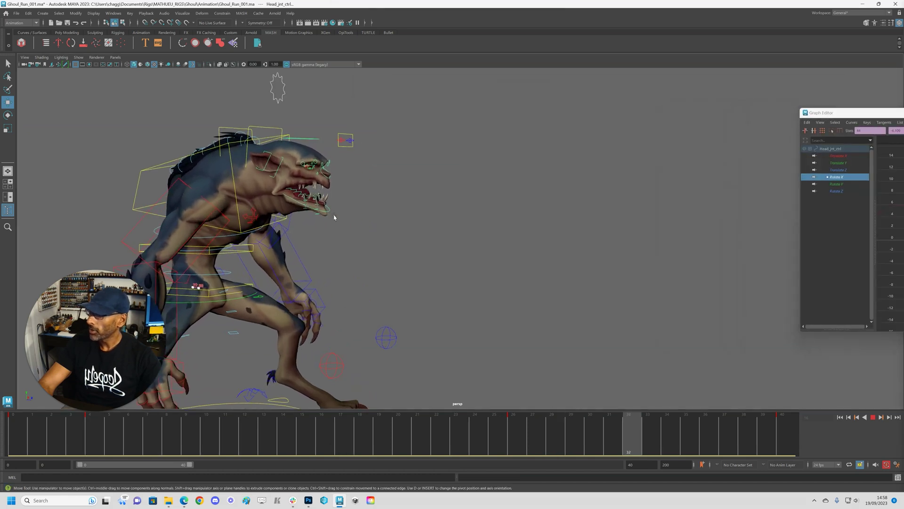
pyautogui.press('Escape')
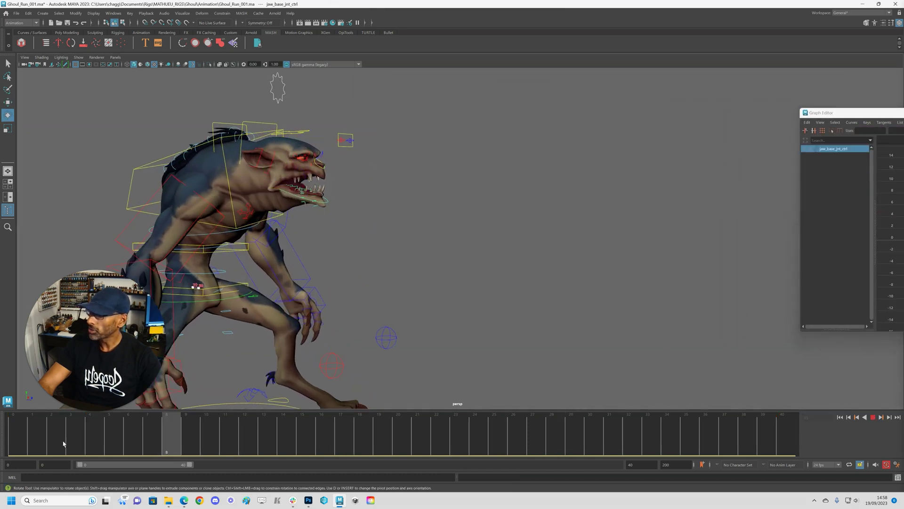
pyautogui.click(21, 443)
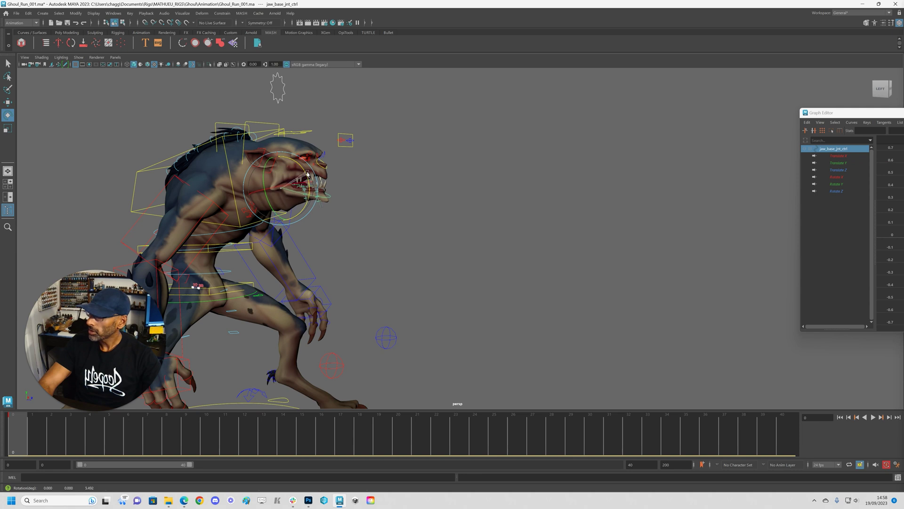
pyautogui.hotkey('alt', ',')
pyautogui.press('s')
pyautogui.moveTo(53, 433); pyautogui.dragTo(398, 432)
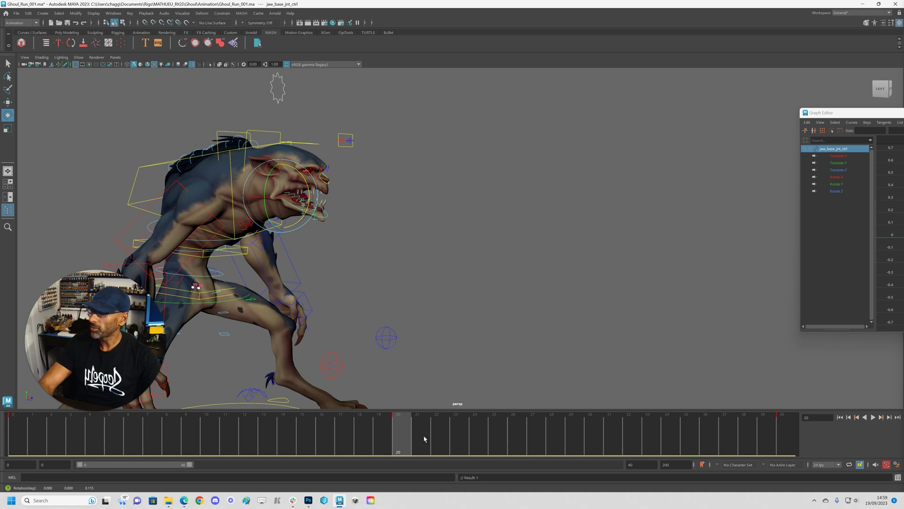
# - Play back the loop to review the jaw motion, and examine the coloured spheres on the small grid beneath the ghoul
pyautogui.hotkey('alt', 'v')
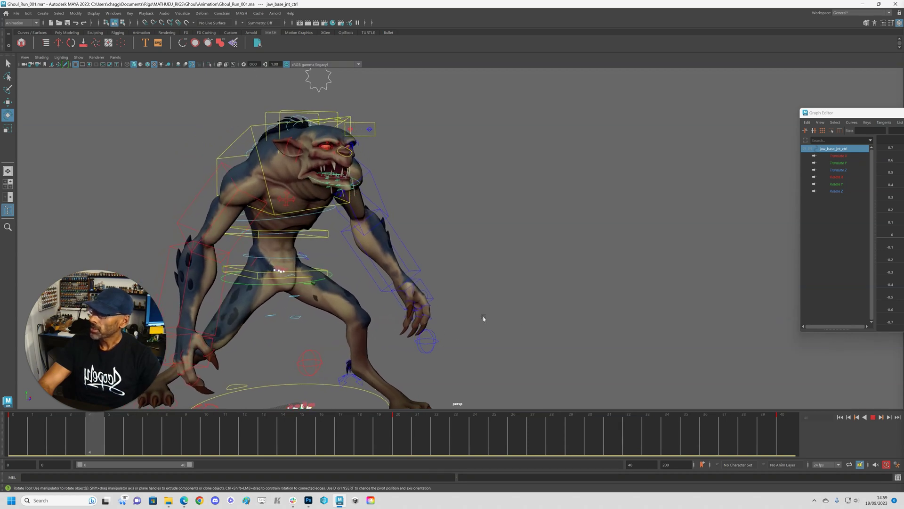
pyautogui.hotkey('alt', 'v')
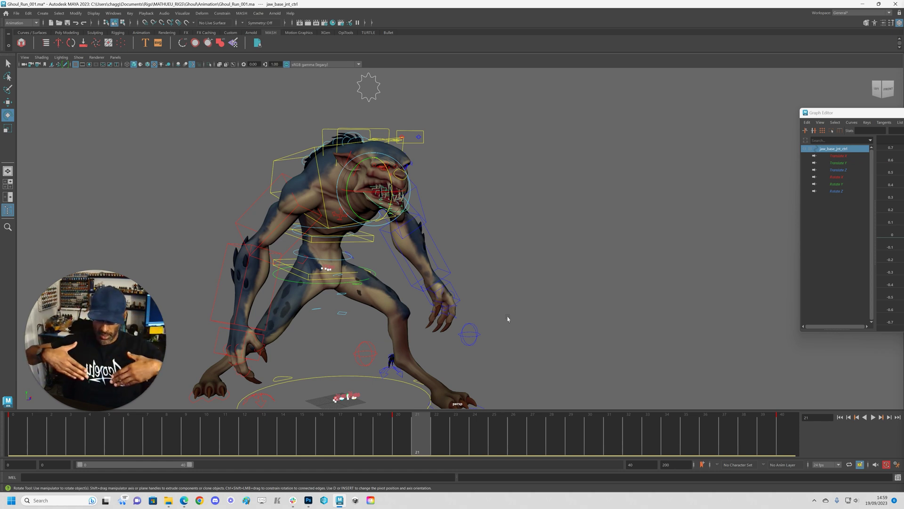
pyautogui.keyDown('alt'); pyautogui.moveTo(447, 337); pyautogui.dragTo(503, 277, button='middle'); pyautogui.keyUp('alt')
pyautogui.keyDown('alt'); pyautogui.moveTo(258, 357); pyautogui.dragTo(453, 313, button='right'); pyautogui.keyUp('alt')
pyautogui.keyDown('alt'); pyautogui.moveTo(454, 313); pyautogui.dragTo(517, 256, button='middle'); pyautogui.keyUp('alt')
pyautogui.keyDown('alt'); pyautogui.moveTo(516, 257); pyautogui.dragTo(789, 281, button='right'); pyautogui.keyUp('alt')
pyautogui.keyDown('alt'); pyautogui.moveTo(789, 281); pyautogui.dragTo(730, 305); pyautogui.keyUp('alt')
pyautogui.keyDown('alt'); pyautogui.moveTo(731, 305); pyautogui.dragTo(508, 304, button='middle'); pyautogui.keyUp('alt')
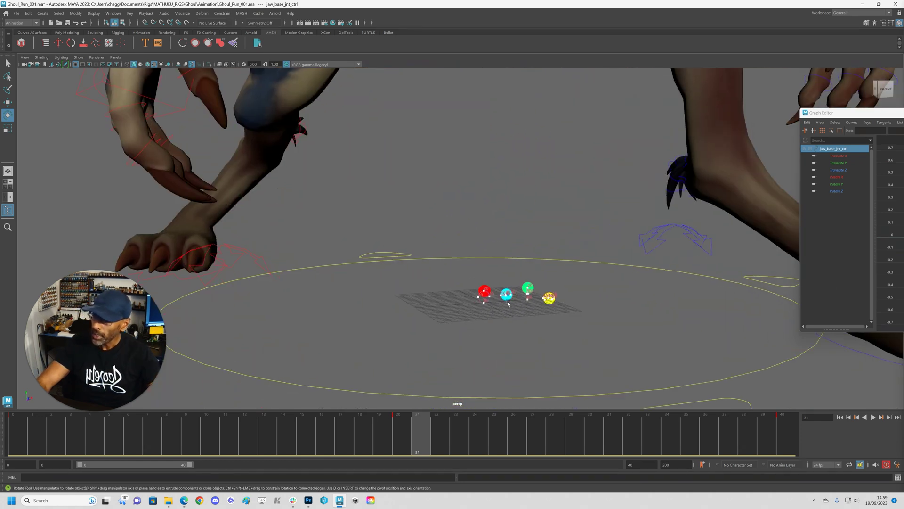
pyautogui.keyDown('alt'); pyautogui.moveTo(450, 333); pyautogui.dragTo(446, 246, button='right'); pyautogui.keyUp('alt')
pyautogui.keyDown('alt'); pyautogui.moveTo(446, 246); pyautogui.dragTo(361, 299, button='middle'); pyautogui.keyUp('alt')
pyautogui.keyDown('alt'); pyautogui.moveTo(582, 258); pyautogui.dragTo(687, 260); pyautogui.keyUp('alt')
pyautogui.keyDown('alt'); pyautogui.moveTo(709, 259); pyautogui.dragTo(551, 269, button='right'); pyautogui.keyUp('alt')
pyautogui.keyDown('alt'); pyautogui.moveTo(490, 266); pyautogui.dragTo(533, 257); pyautogui.keyUp('alt')
pyautogui.keyDown('alt'); pyautogui.moveTo(532, 256); pyautogui.dragTo(550, 304, button='middle'); pyautogui.keyUp('alt')
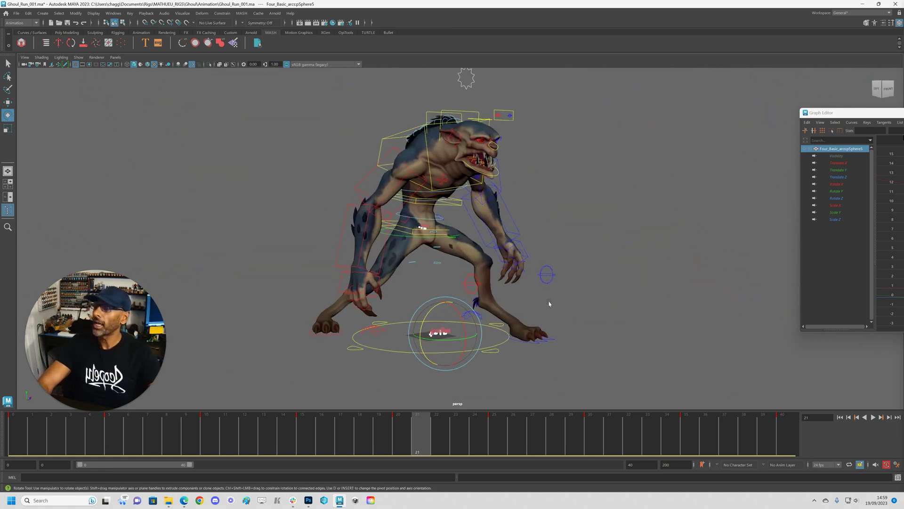
# - Play back the loop to review how the motion travels from the hips up to the head and jaw
pyautogui.hotkey('alt', 'v')
pyautogui.hotkey('alt', 'v')
pyautogui.keyDown('alt'); pyautogui.moveTo(59, 237); pyautogui.dragTo(33, 238, button='right'); pyautogui.keyUp('alt')
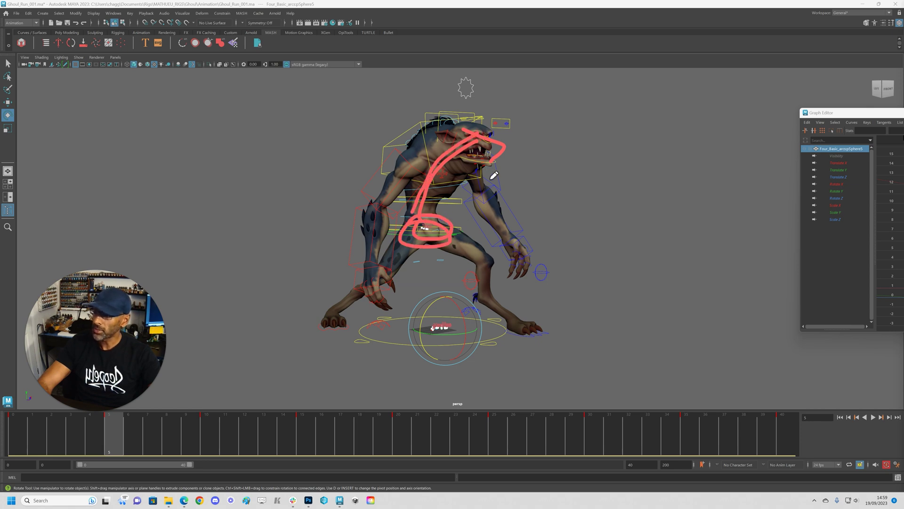
pyautogui.doubleClick(388, 177)
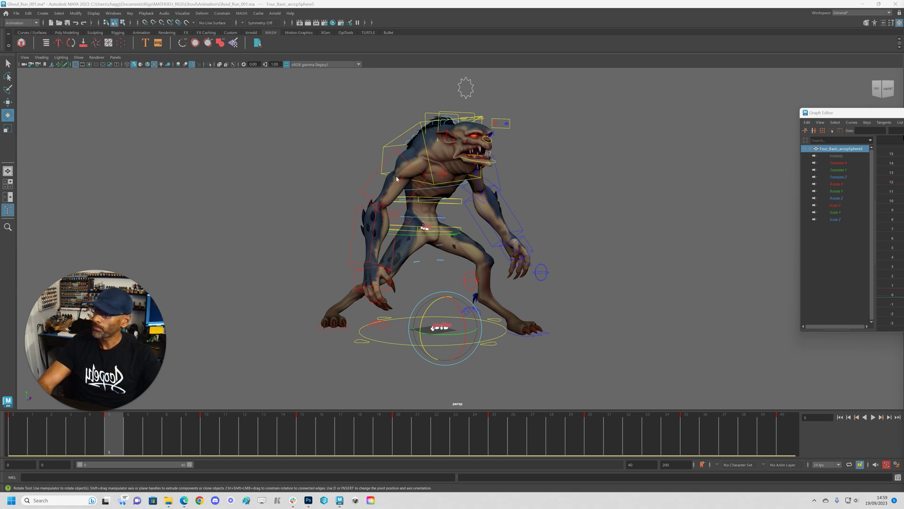
# - Key the right FK shoulder and wrist controls at frames 0, 20 and 40, rotating them backward at frame 20
pyautogui.click(403, 178)
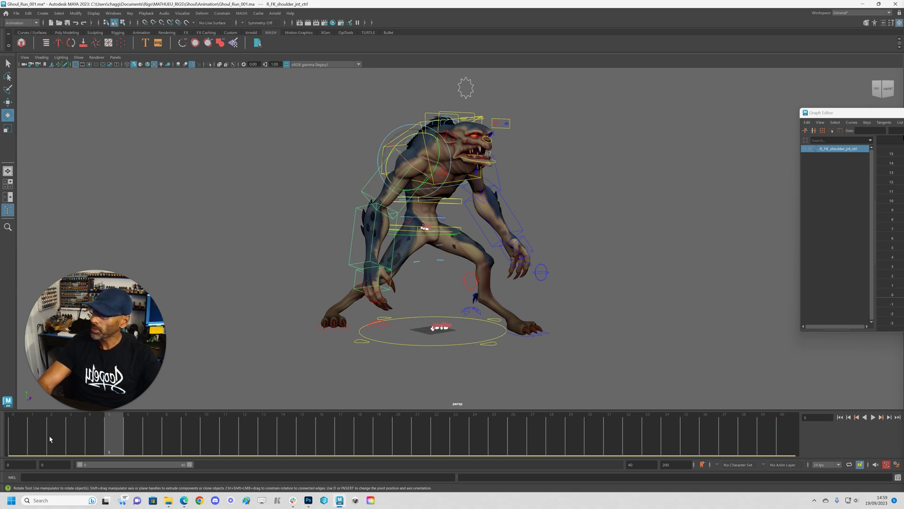
pyautogui.moveTo(50, 439); pyautogui.dragTo(14, 439)
pyautogui.keyDown('alt'); pyautogui.moveTo(277, 324); pyautogui.dragTo(445, 282); pyautogui.keyUp('alt')
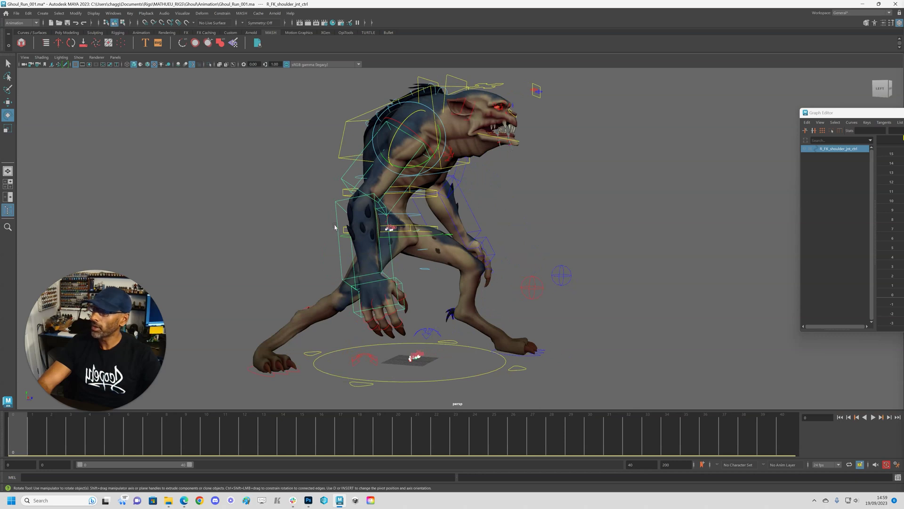
pyautogui.keyDown('shift'); pyautogui.click(395, 281); pyautogui.keyUp('shift')
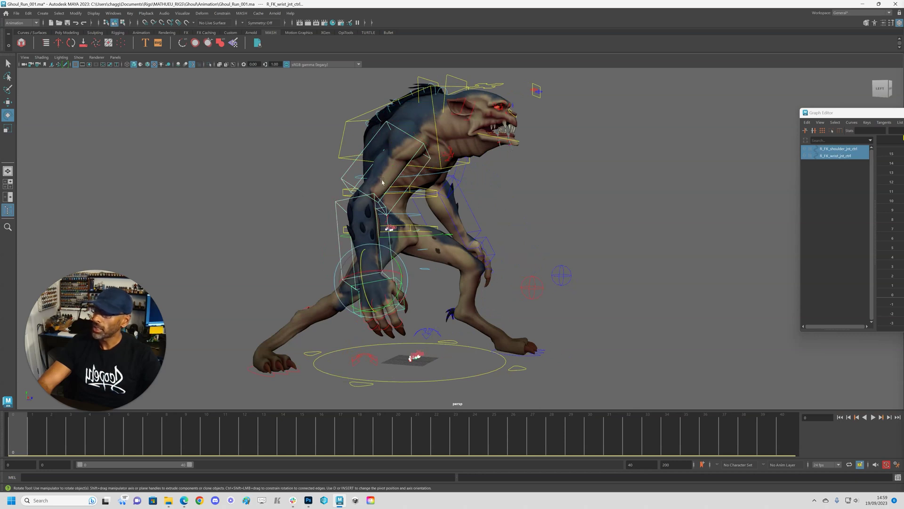
pyautogui.press('s')
pyautogui.moveTo(21, 443)
pyautogui.mouseDown()
pyautogui.moveTo(793, 424)
pyautogui.moveTo(404, 443)
pyautogui.mouseUp()
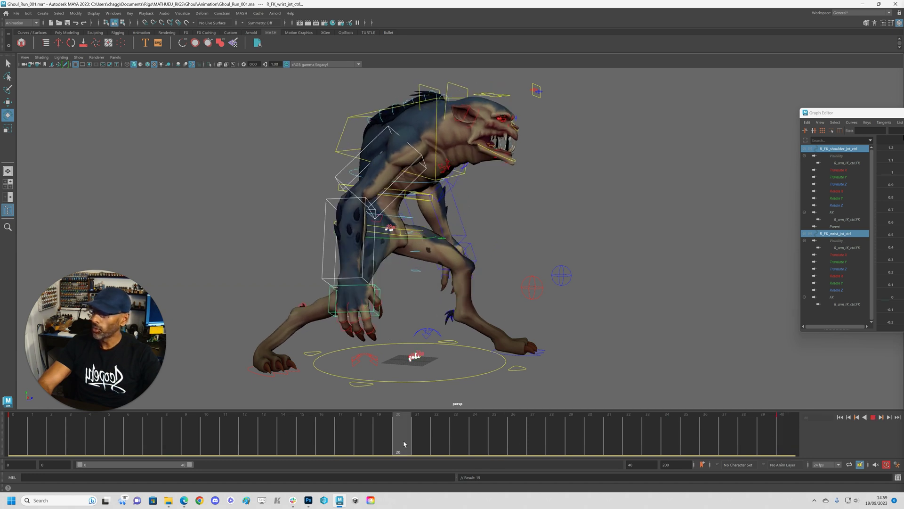
pyautogui.moveTo(385, 411); pyautogui.dragTo(400, 423)
pyautogui.moveTo(378, 271); pyautogui.dragTo(376, 272)
# - Rotate and key the right clavicle control backward at frame 20 and slightly forward at frames 0 and 40, and play back the loop
pyautogui.click(443, 171)
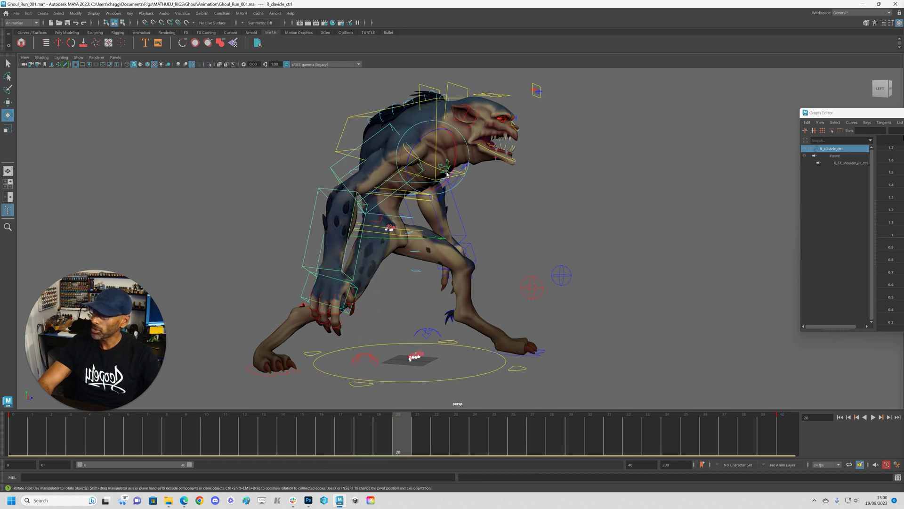
pyautogui.moveTo(447, 174); pyautogui.dragTo(444, 173)
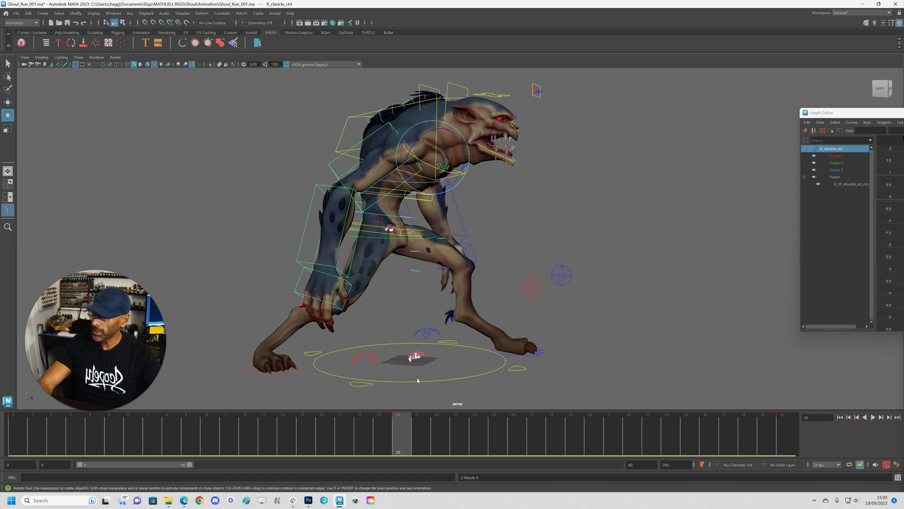
pyautogui.click(490, 174)
pyautogui.click(447, 169)
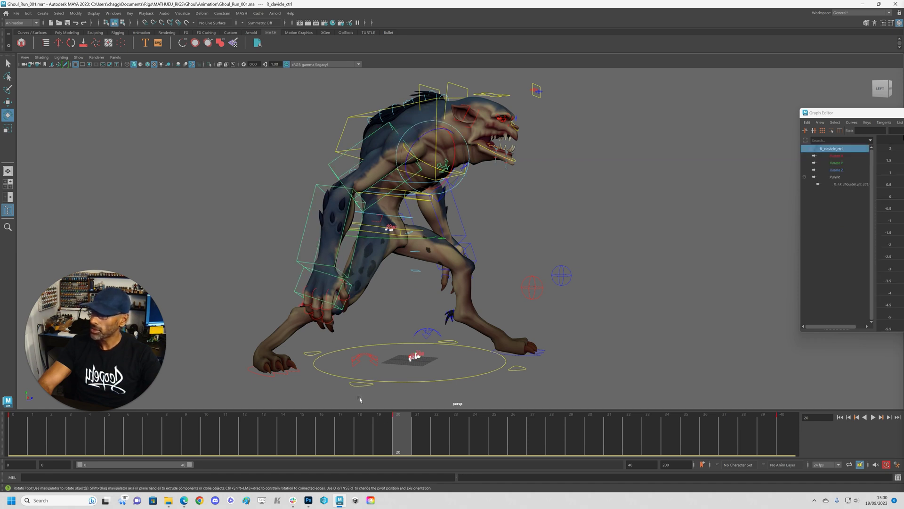
pyautogui.hotkey('alt', 'v')
pyautogui.moveTo(434, 155); pyautogui.dragTo(438, 156)
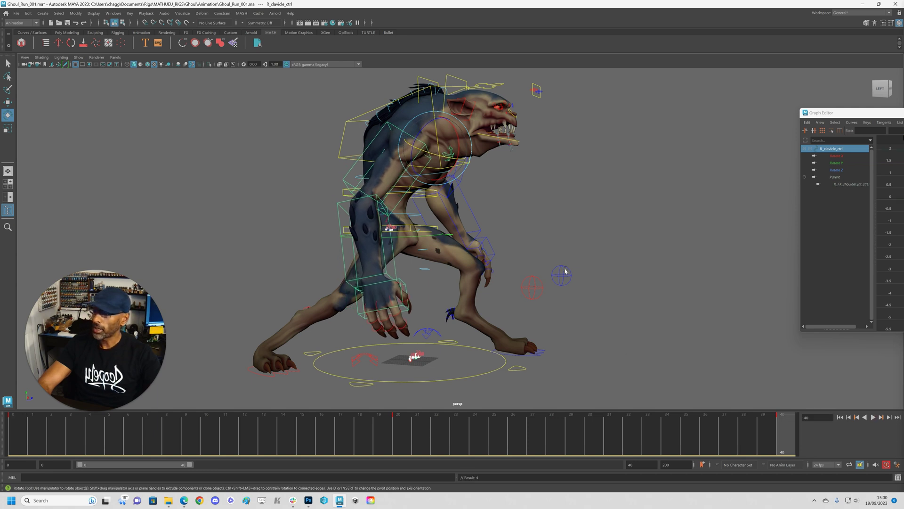
pyautogui.hotkey('alt', 'v')
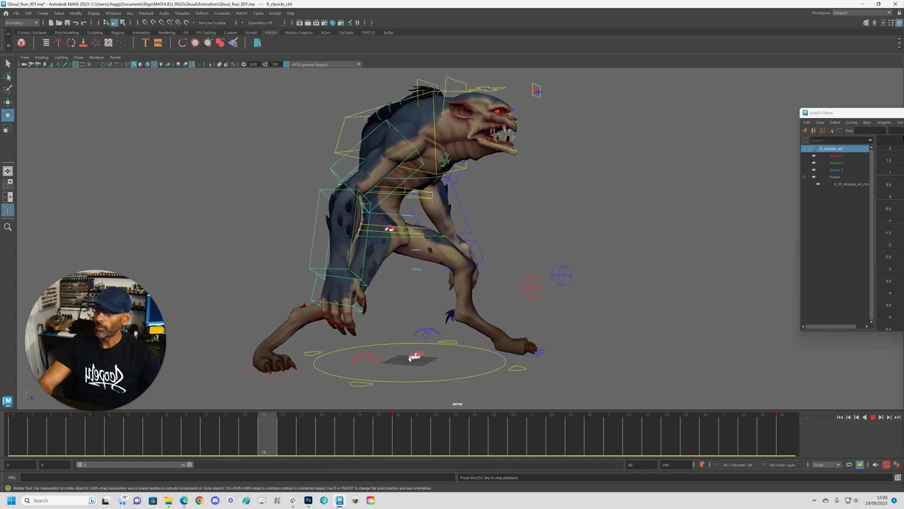
pyautogui.press('Escape')
# - Select the right clavicle, shoulder, elbow and wrist controls, bring the Graph Editor into view and set their curves to cycle before and after the keys
pyautogui.click(452, 180)
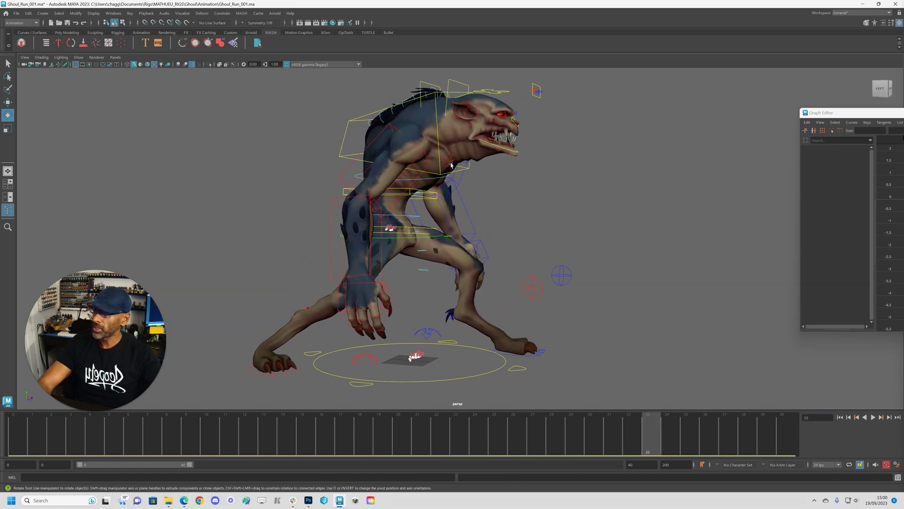
pyautogui.click(347, 185)
pyautogui.keyDown('shift'); pyautogui.click(339, 178); pyautogui.keyUp('shift')
pyautogui.keyDown('shift'); pyautogui.click(329, 263); pyautogui.keyUp('shift')
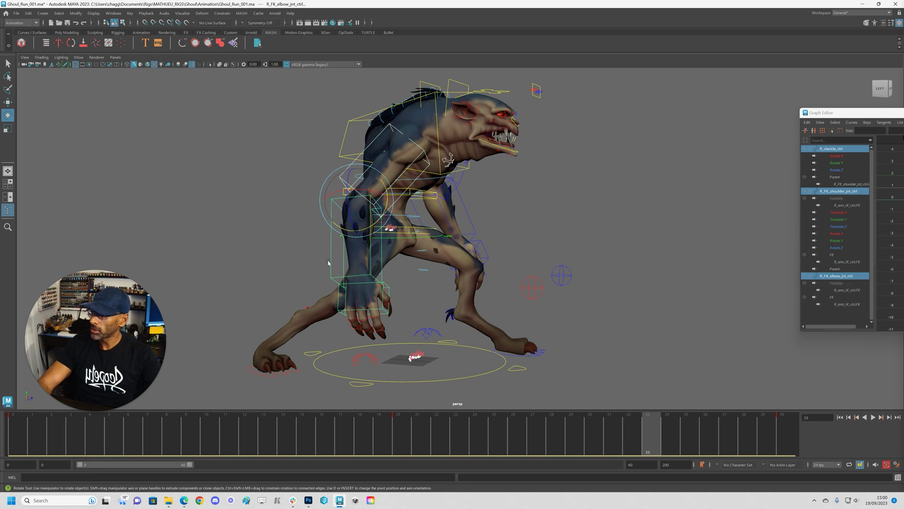
pyautogui.keyDown('shift'); pyautogui.click(337, 305); pyautogui.keyUp('shift')
pyautogui.keyDown('alt'); pyautogui.moveTo(599, 238); pyautogui.dragTo(529, 239, button='middle'); pyautogui.keyUp('alt')
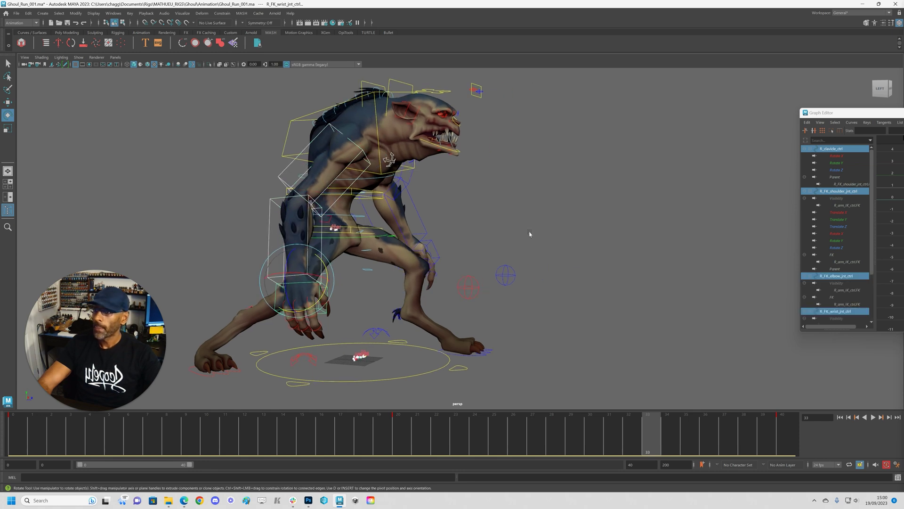
pyautogui.moveTo(838, 113); pyautogui.dragTo(606, 72)
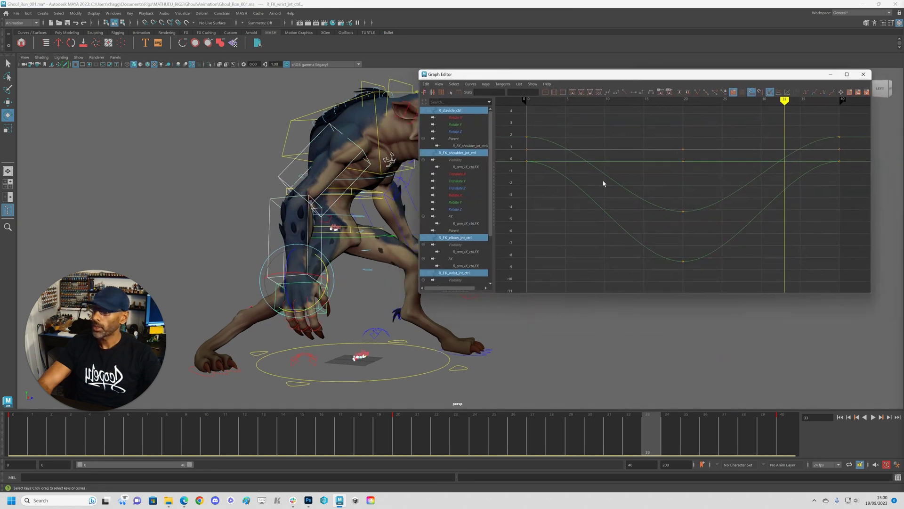
pyautogui.click(807, 92)
pyautogui.click(824, 92)
pyautogui.scroll(-4, 725, 180)
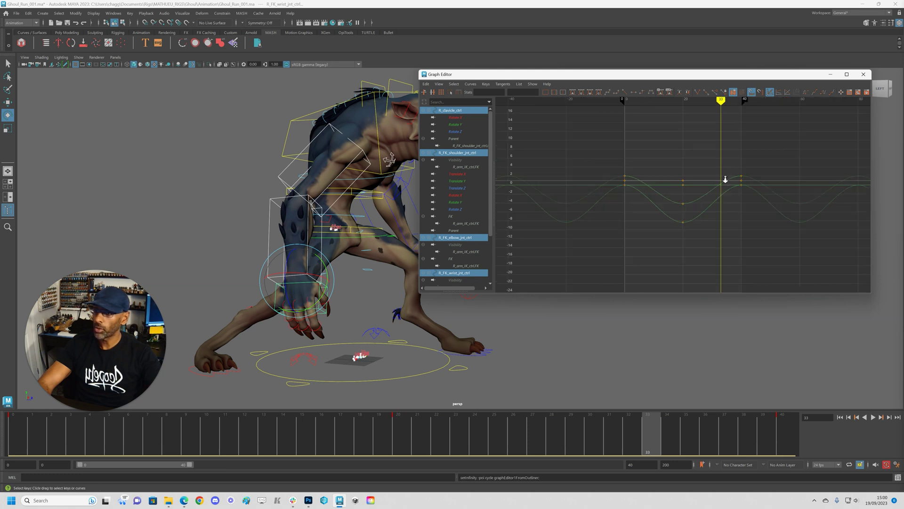
pyautogui.keyDown('alt'); pyautogui.moveTo(325, 239); pyautogui.dragTo(303, 220); pyautogui.keyUp('alt')
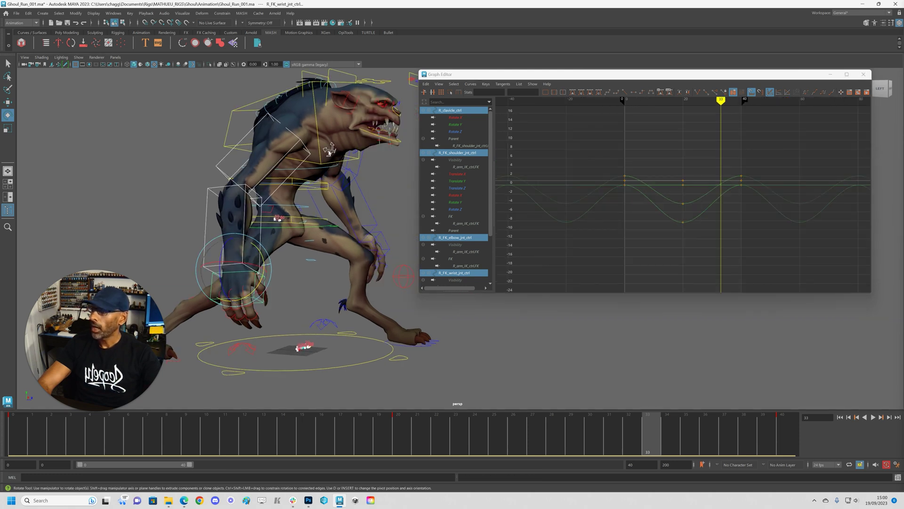
# - Offset all keys of the right FK shoulder control's Rotate Y curve forward by 1 frame and check the arm pose at frame 21
pyautogui.click(238, 156)
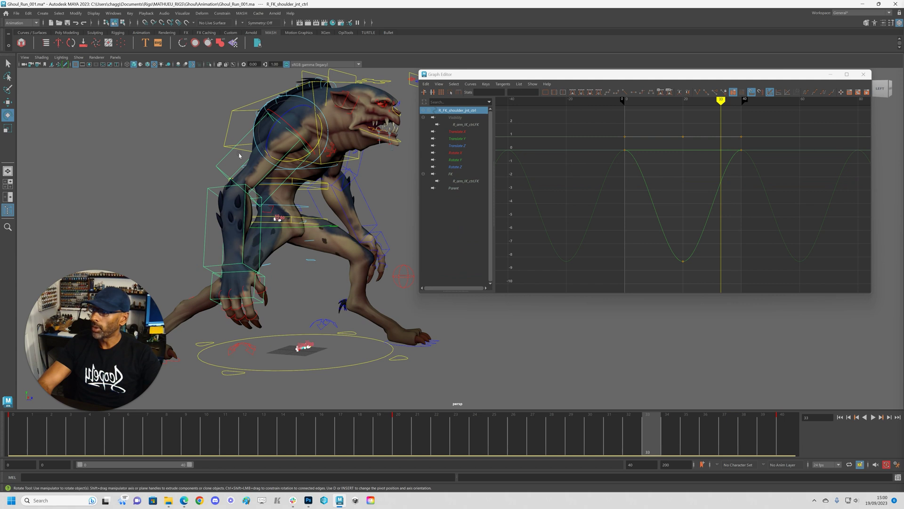
pyautogui.click(153, 153)
pyautogui.click(237, 156)
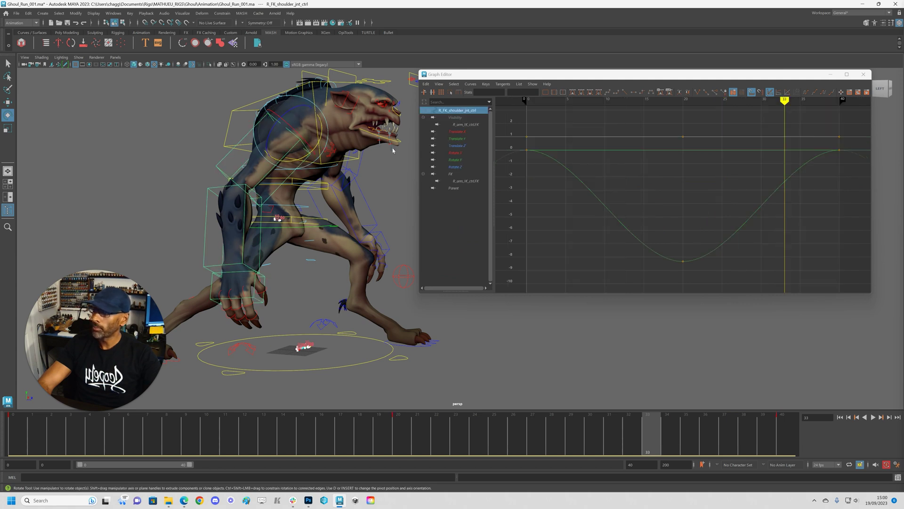
pyautogui.click(455, 160)
pyautogui.press('f')
pyautogui.scroll(-5, 595, 166)
pyautogui.moveTo(573, 139); pyautogui.dragTo(818, 262)
pyautogui.press('w')
pyautogui.moveTo(716, 216)
pyautogui.keyDown('shift'); pyautogui.mouseDown(button='middle')
pyautogui.moveTo(722, 220)
pyautogui.moveTo(709, 223)
pyautogui.mouseUp(button='middle'); pyautogui.keyUp('shift')
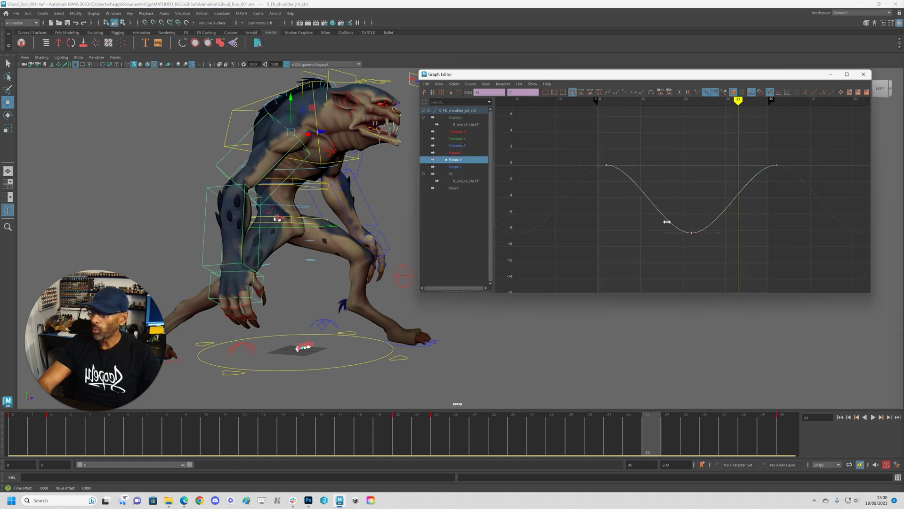
pyautogui.click(190, 230)
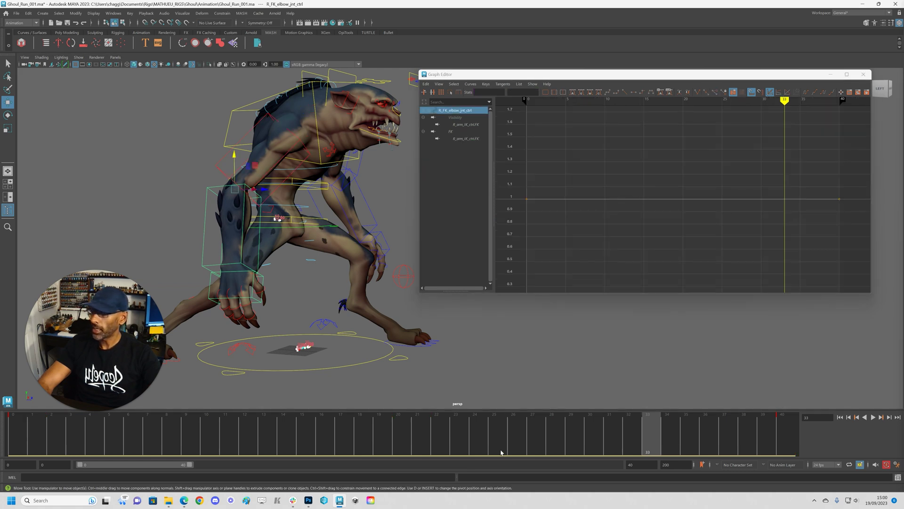
pyautogui.click(227, 183)
pyautogui.click(412, 435)
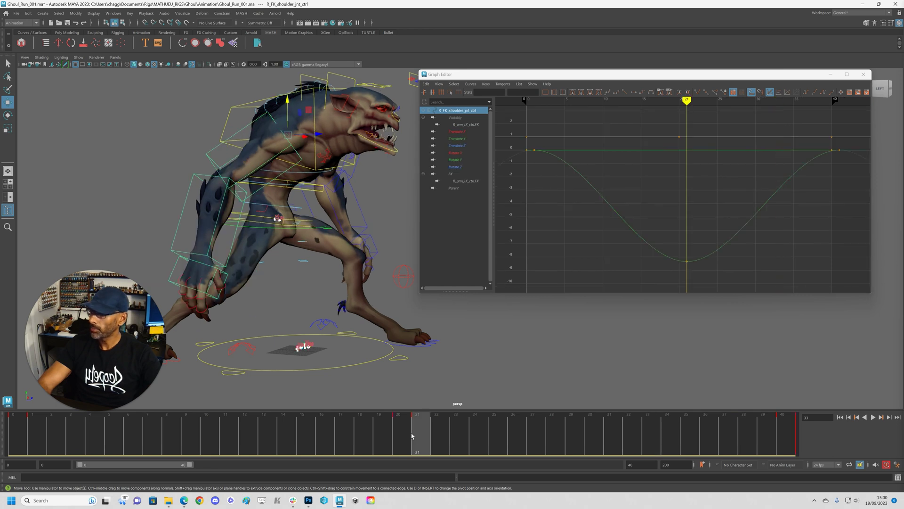
pyautogui.moveTo(413, 435)
pyautogui.mouseDown()
pyautogui.moveTo(400, 438)
pyautogui.moveTo(418, 440)
pyautogui.mouseUp()
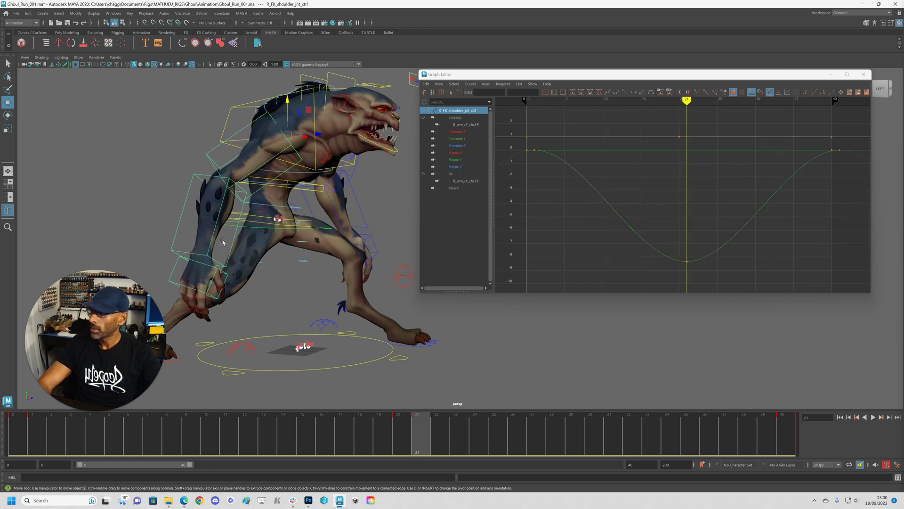
# - Rotate the right FK elbow and wrist controls about 3 degrees further back at frame 20 and key both at frames 0, 20 and 40
pyautogui.click(182, 231)
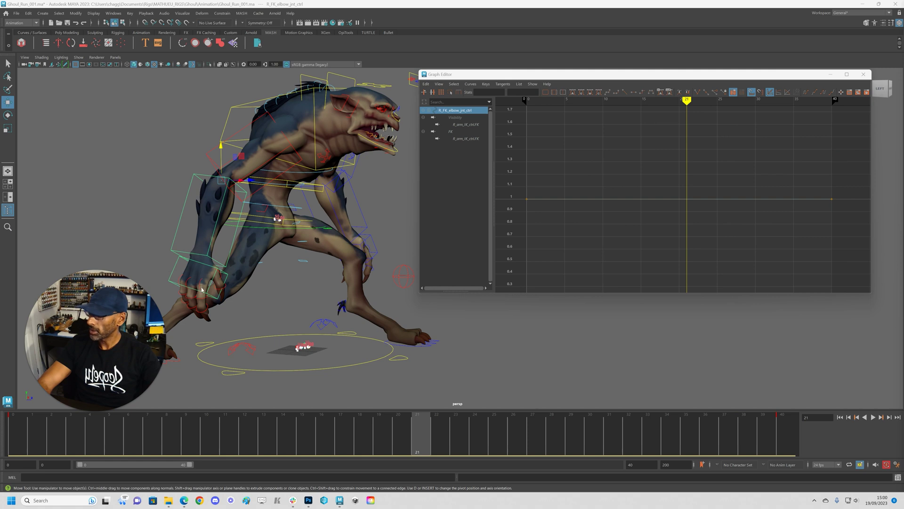
pyautogui.keyDown('shift'); pyautogui.click(167, 280); pyautogui.keyUp('shift')
pyautogui.press('e')
pyautogui.click(400, 437)
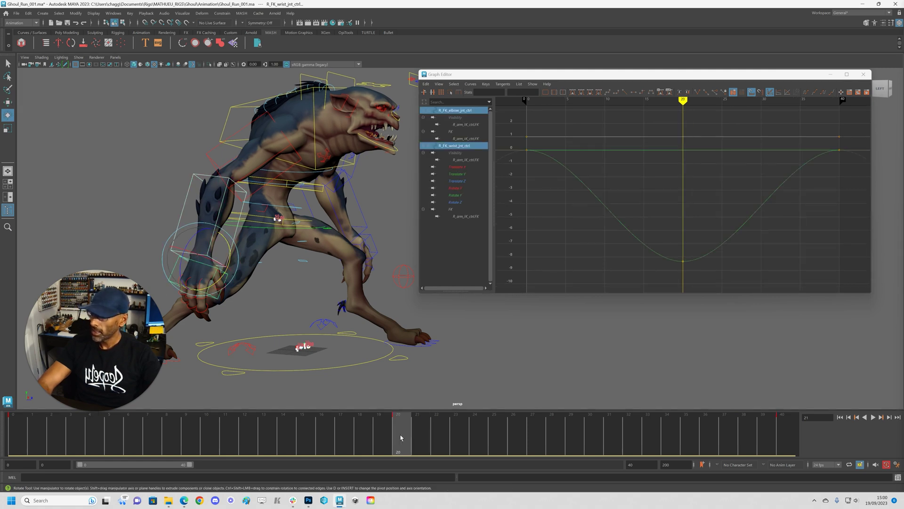
pyautogui.moveTo(228, 245); pyautogui.dragTo(229, 256)
pyautogui.press('s')
pyautogui.click(18, 433)
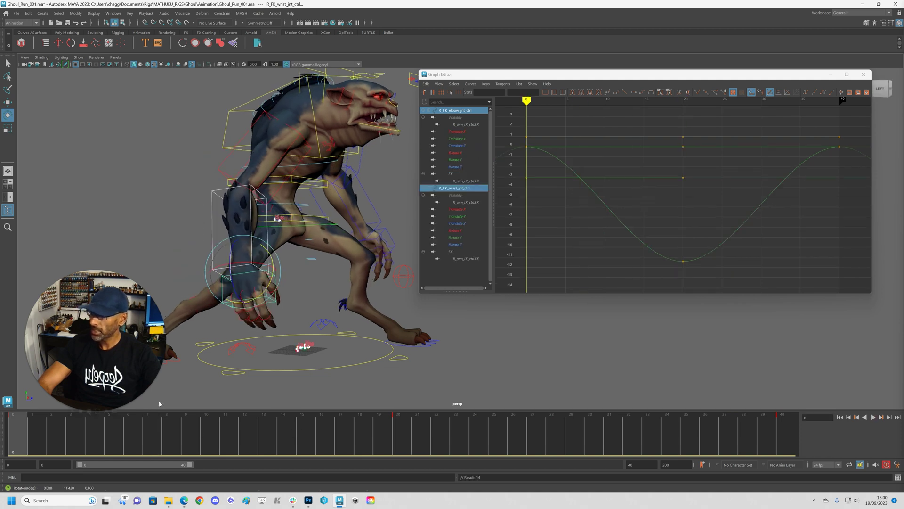
pyautogui.click(796, 446)
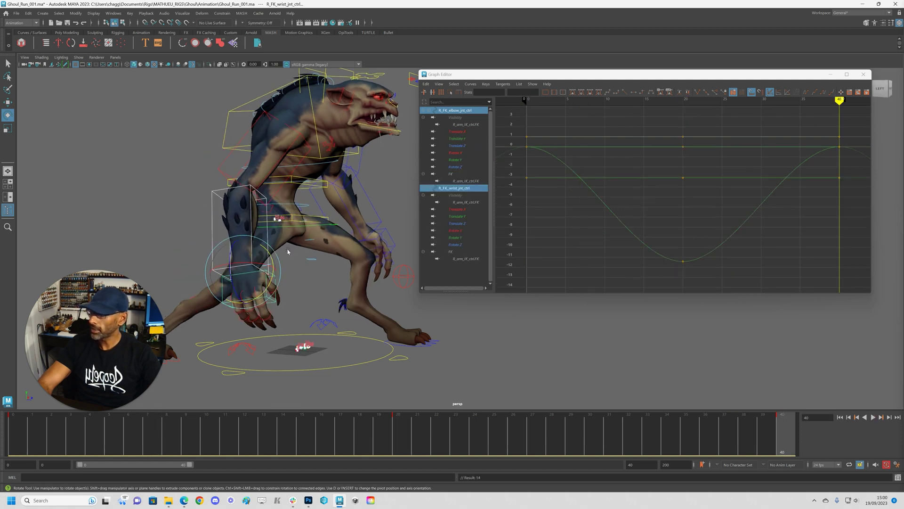
# - Isolate the right FK elbow control's Rotate Y curve, play back the loop and return to frame 0
pyautogui.click(212, 210)
pyautogui.click(213, 217)
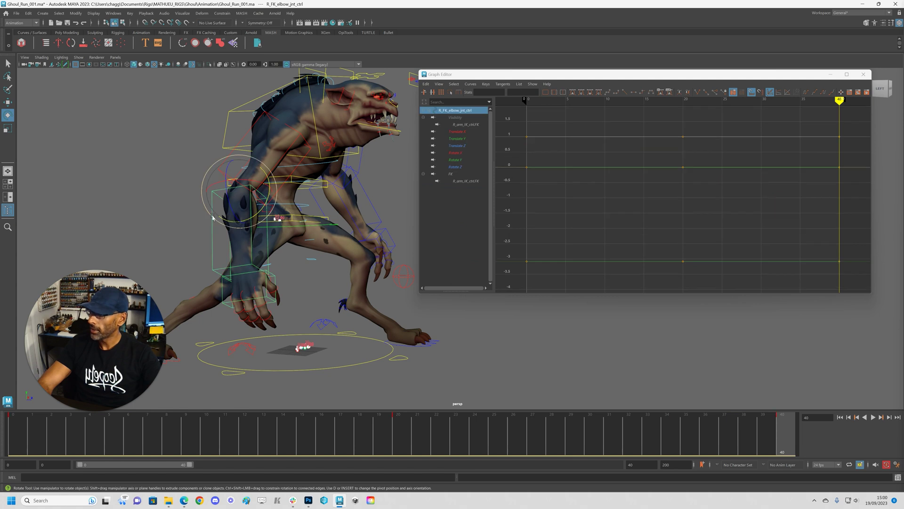
pyautogui.click(461, 160)
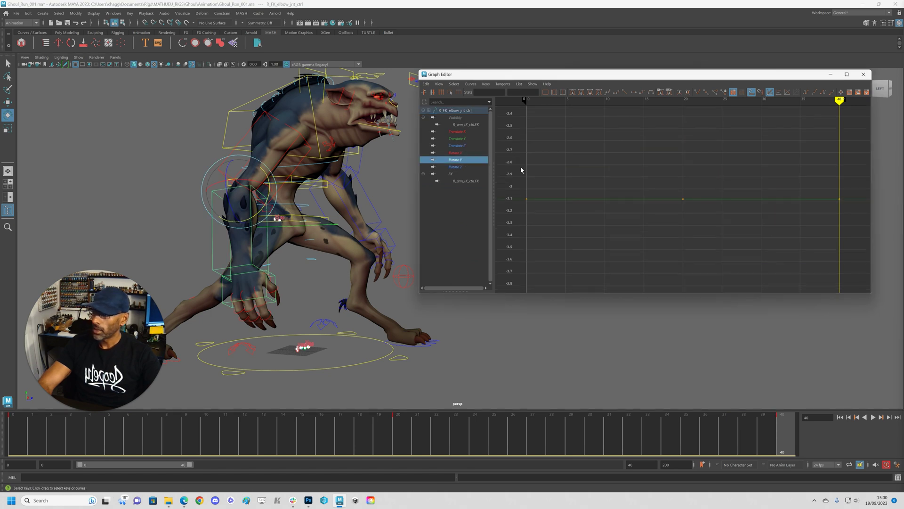
pyautogui.hotkey('alt', 'v')
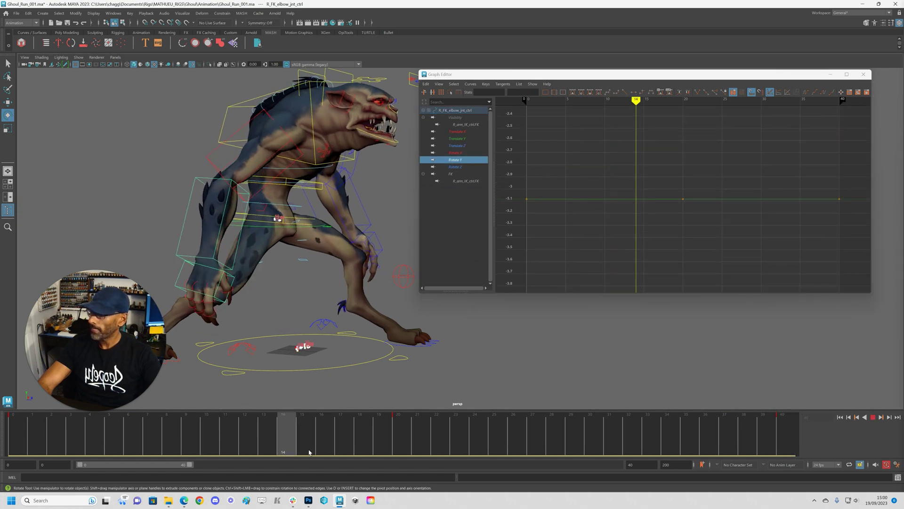
pyautogui.hotkey('alt', 'v')
pyautogui.hotkey('alt', 'shift', 'v')
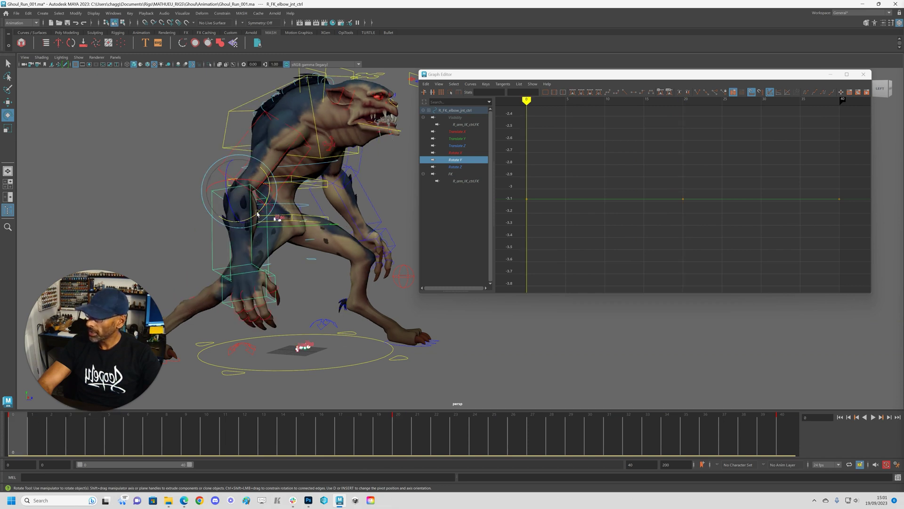
# - Rotate the right FK elbow control forward to about 5.6 degrees in Y and key it at frames 0 and 40
pyautogui.moveTo(258, 215); pyautogui.dragTo(260, 212)
pyautogui.press('s')
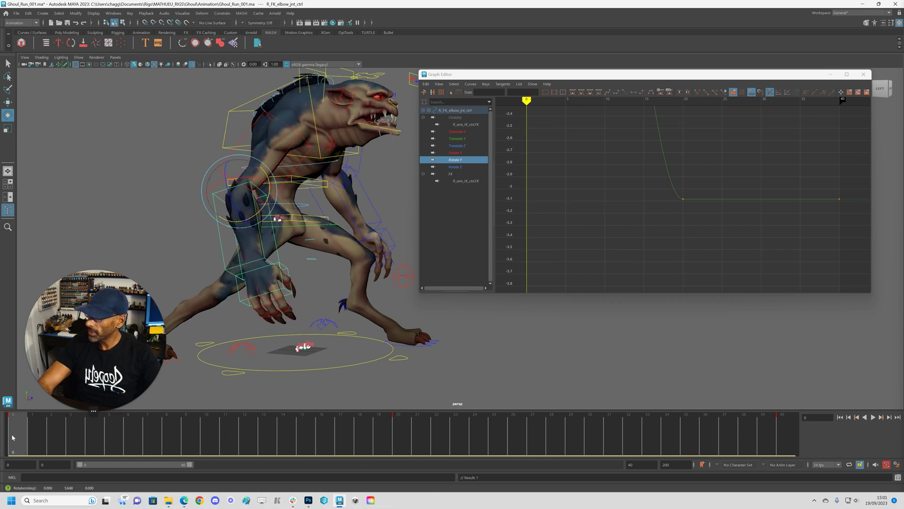
pyautogui.moveTo(31, 430); pyautogui.dragTo(784, 430, button='middle')
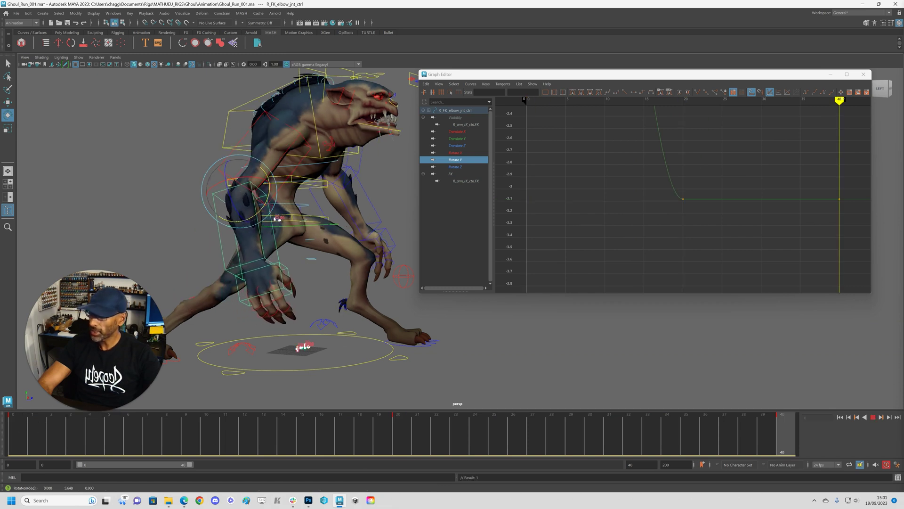
pyautogui.press('s')
pyautogui.press('f')
# - Set the elbow's Rotate Y curve to cycle before and after its keys and offset all its keys forward by 2 frames
pyautogui.click(808, 92)
pyautogui.click(823, 93)
pyautogui.press('w')
pyautogui.click(642, 196)
pyautogui.moveTo(677, 243); pyautogui.dragTo(685, 241, button='middle')
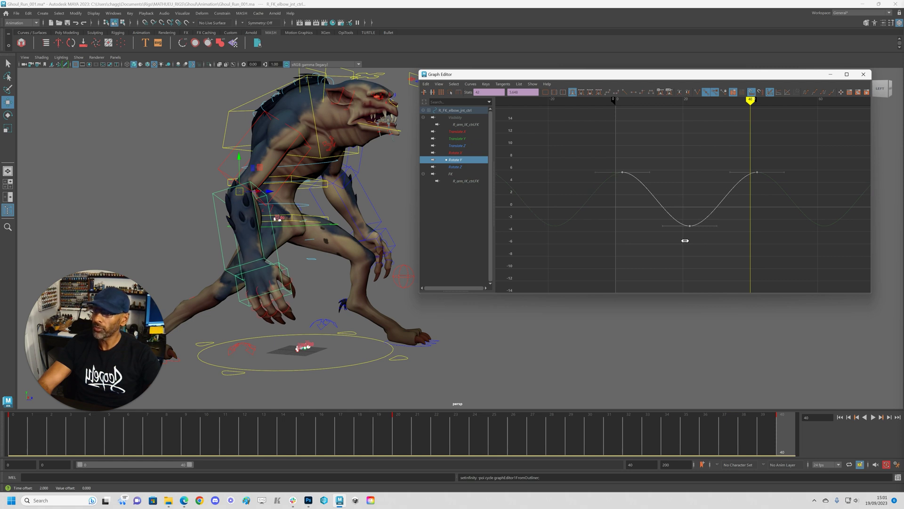
pyautogui.press('f')
pyautogui.moveTo(601, 215)
pyautogui.keyDown('shift'); pyautogui.mouseDown(button='middle')
pyautogui.moveTo(591, 215)
pyautogui.moveTo(601, 215)
pyautogui.mouseUp(button='middle'); pyautogui.keyUp('shift')
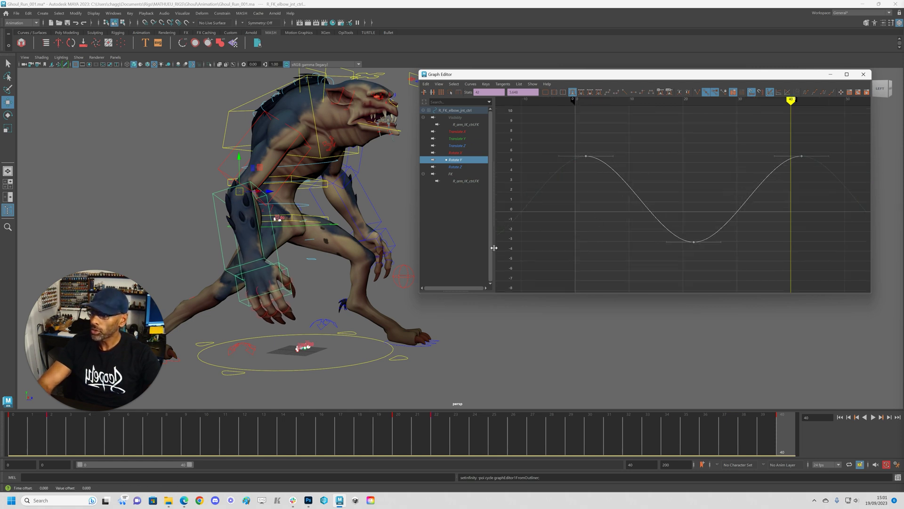
# - Isolate the right FK wrist control's Rotate Y curve and offset all its keys forward by 3 frames
pyautogui.click(239, 302)
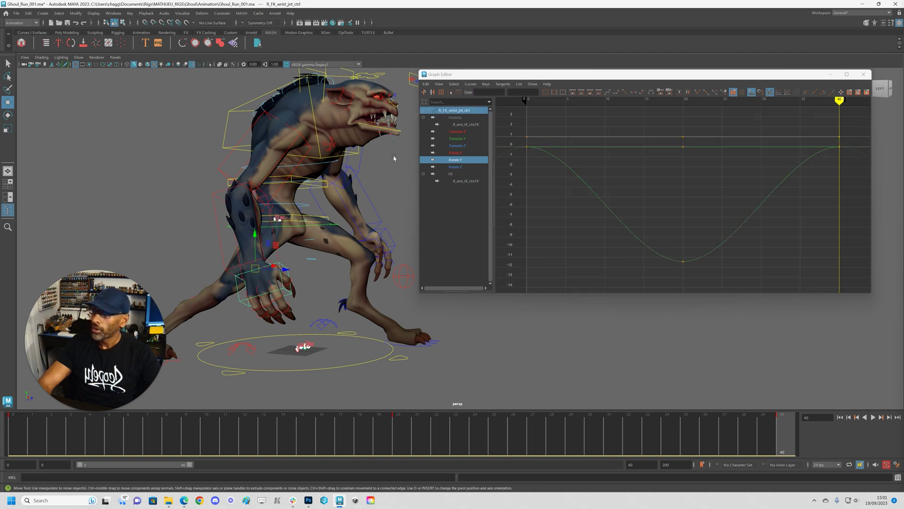
pyautogui.click(457, 160)
pyautogui.scroll(-3, 612, 154)
pyautogui.moveTo(575, 143); pyautogui.dragTo(789, 265)
pyautogui.keyDown('shift'); pyautogui.moveTo(608, 242); pyautogui.dragTo(621, 248, button='middle'); pyautogui.keyUp('shift')
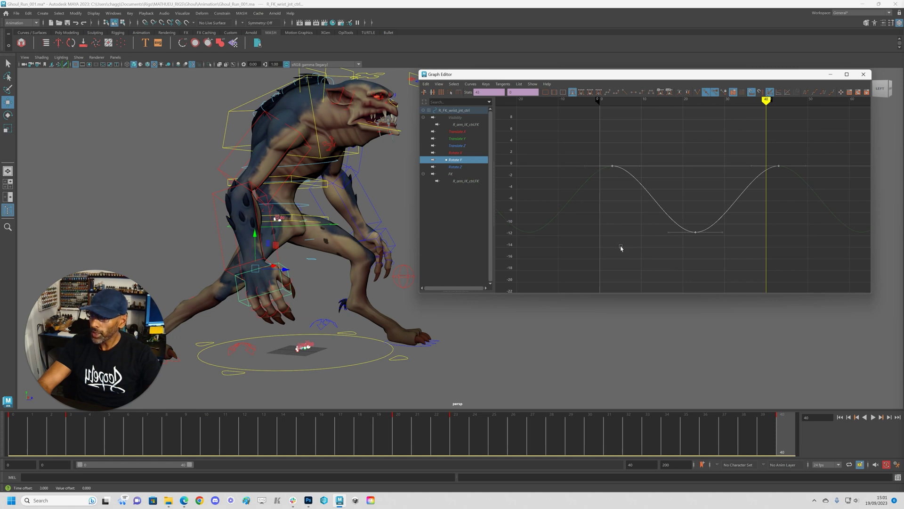
# - While the loop plays, lower the wrist's Rotate Y key at frame 23 and raise the keys at frames 3 and 43 to about 6.7
pyautogui.hotkey('alt', 'v')
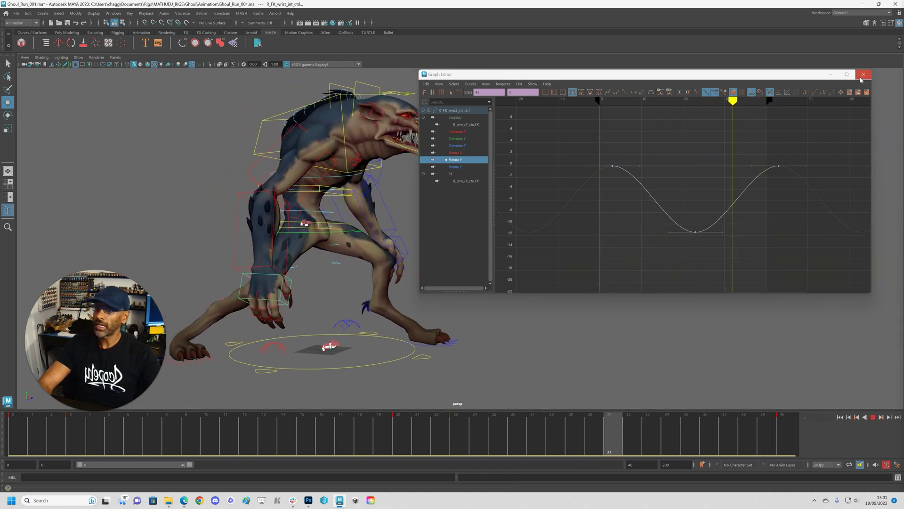
pyautogui.moveTo(695, 75); pyautogui.dragTo(478, 90)
pyautogui.click(548, 156)
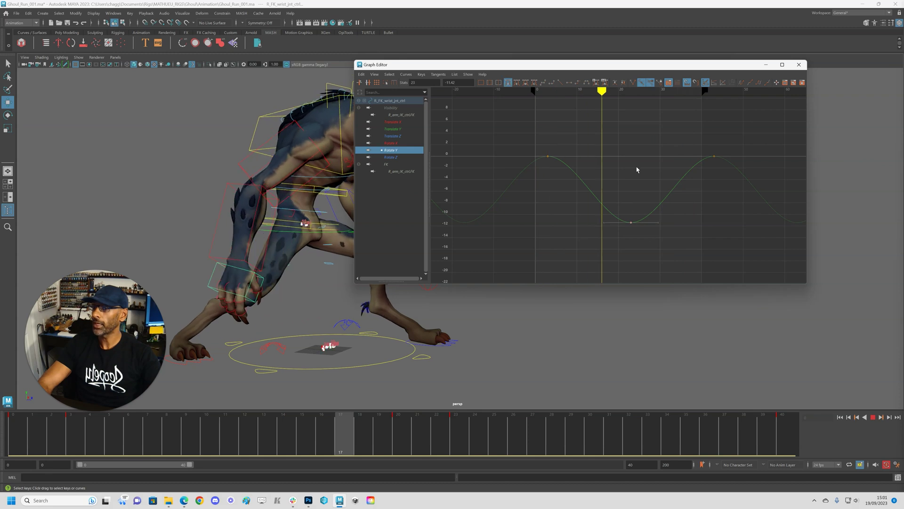
pyautogui.moveTo(642, 174); pyautogui.dragTo(643, 186, button='middle')
pyautogui.moveTo(540, 152); pyautogui.dragTo(776, 198)
pyautogui.scroll(-3, 777, 197)
pyautogui.keyDown('shift'); pyautogui.moveTo(738, 209); pyautogui.dragTo(739, 186, button='middle'); pyautogui.keyUp('shift')
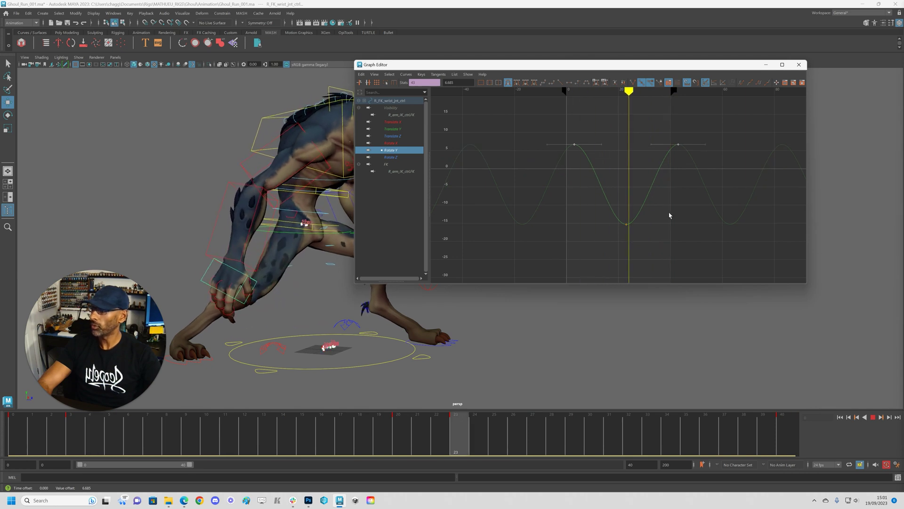
# - Raise the right FK elbow's Rotate Y keys at frames 2 and 42 to about 7.3 and lower the frame 22 key to about -6
pyautogui.click(214, 230)
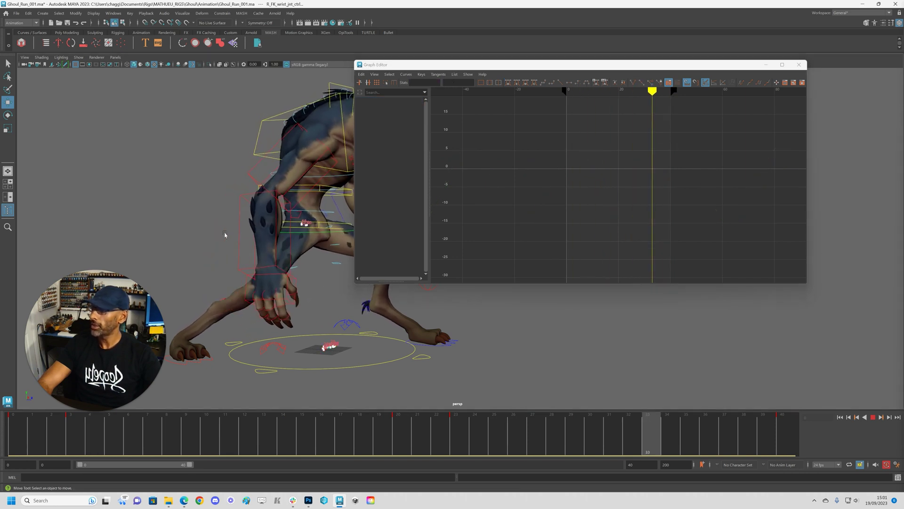
pyautogui.moveTo(218, 226); pyautogui.dragTo(222, 230)
pyautogui.moveTo(462, 121); pyautogui.dragTo(786, 165)
pyautogui.moveTo(708, 240); pyautogui.dragTo(707, 216, button='middle')
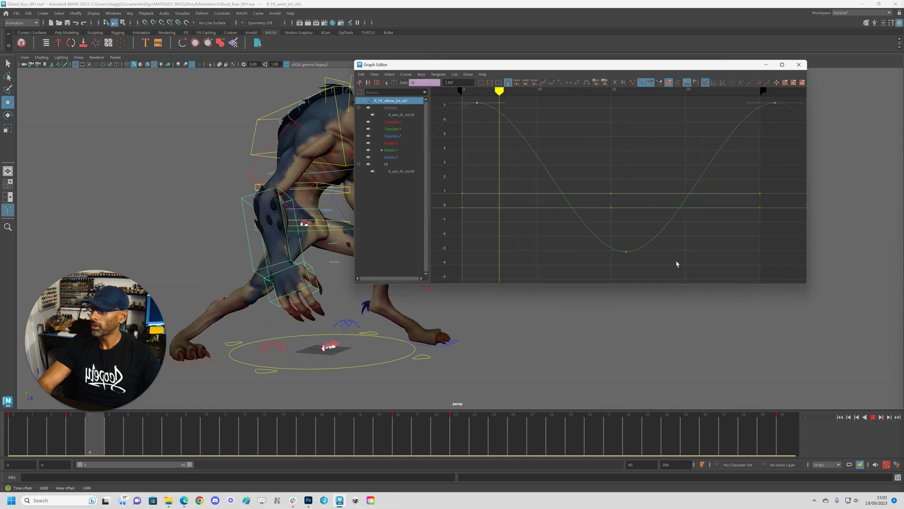
pyautogui.moveTo(615, 244); pyautogui.dragTo(637, 262)
pyautogui.moveTo(654, 203); pyautogui.dragTo(660, 244, button='middle')
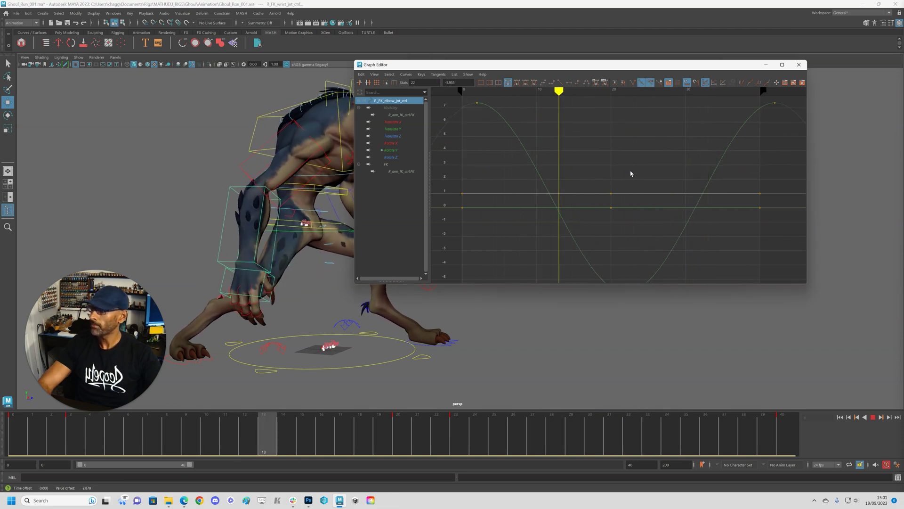
# - Close the Graph Editor, hide the rig's control curves and review the looping arm motion from several angles
pyautogui.click(798, 64)
pyautogui.moveTo(559, 220); pyautogui.dragTo(580, 246)
pyautogui.hotkey('alt', '1')
pyautogui.moveTo(615, 269)
pyautogui.keyDown('alt'); pyautogui.mouseDown()
pyautogui.moveTo(623, 280)
pyautogui.moveTo(611, 284)
pyautogui.mouseUp(); pyautogui.keyUp('alt')
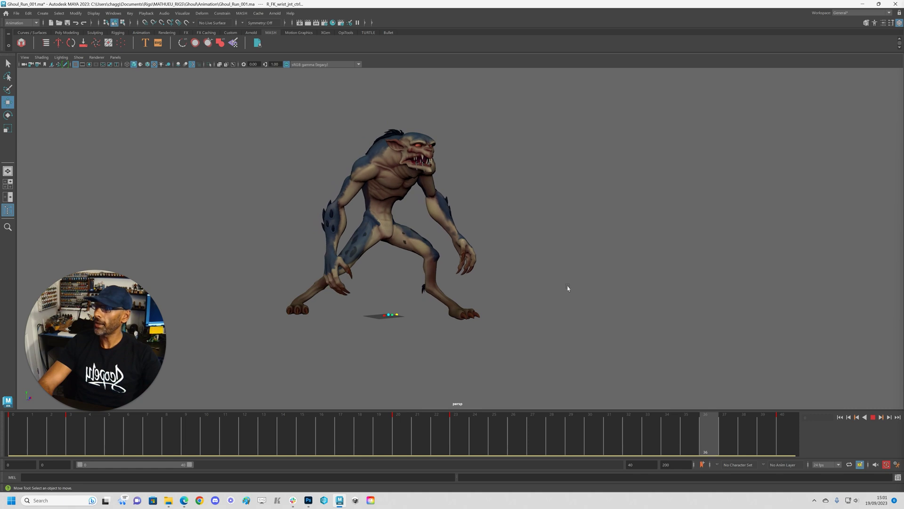
pyautogui.keyDown('alt'); pyautogui.moveTo(387, 325); pyautogui.dragTo(478, 317, button='right'); pyautogui.keyUp('alt')
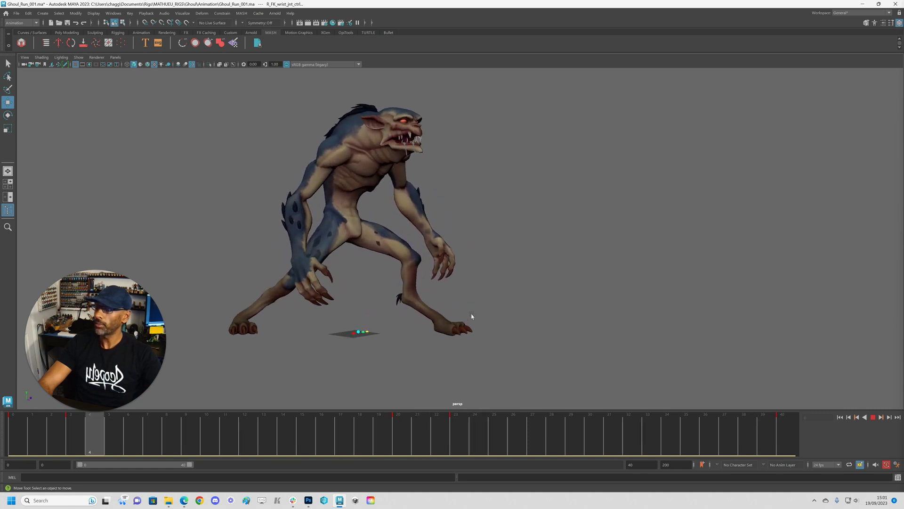
pyautogui.keyDown('alt'); pyautogui.moveTo(487, 312); pyautogui.dragTo(538, 332, button='middle'); pyautogui.keyUp('alt')
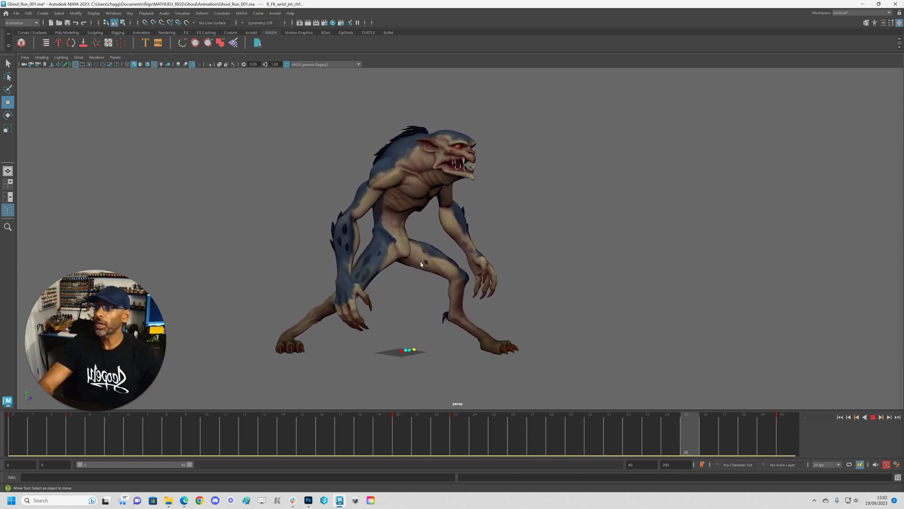
pyautogui.keyDown('alt'); pyautogui.moveTo(457, 260); pyautogui.dragTo(448, 261); pyautogui.keyUp('alt')
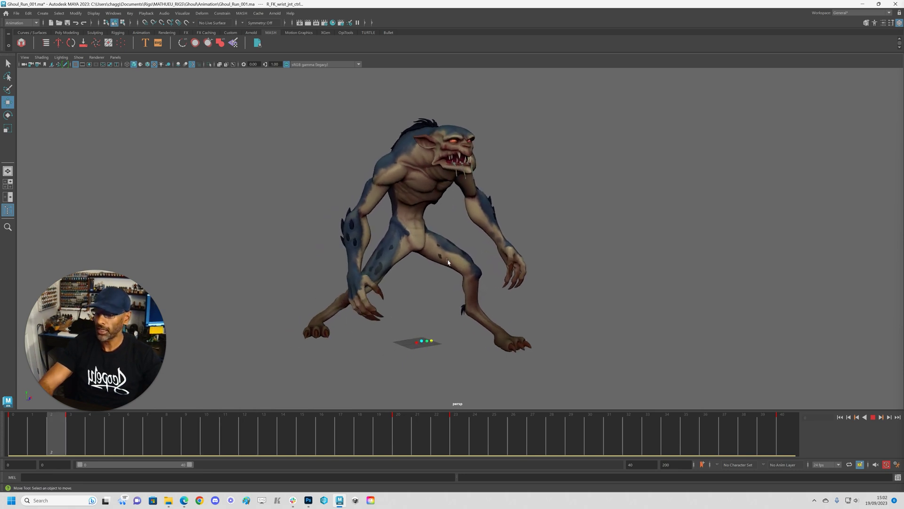
# - Frame the four coloured demo spheres beneath the ghoul and play back their looping motion from the front
pyautogui.hotkey('alt', 'v')
pyautogui.click(443, 335)
pyautogui.moveTo(452, 355); pyautogui.dragTo(454, 356)
pyautogui.press('f')
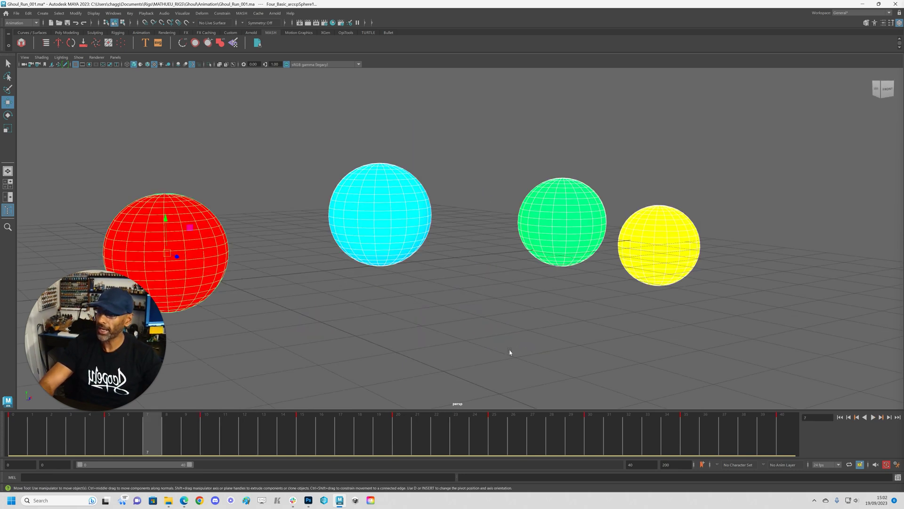
pyautogui.hotkey('alt', 'v')
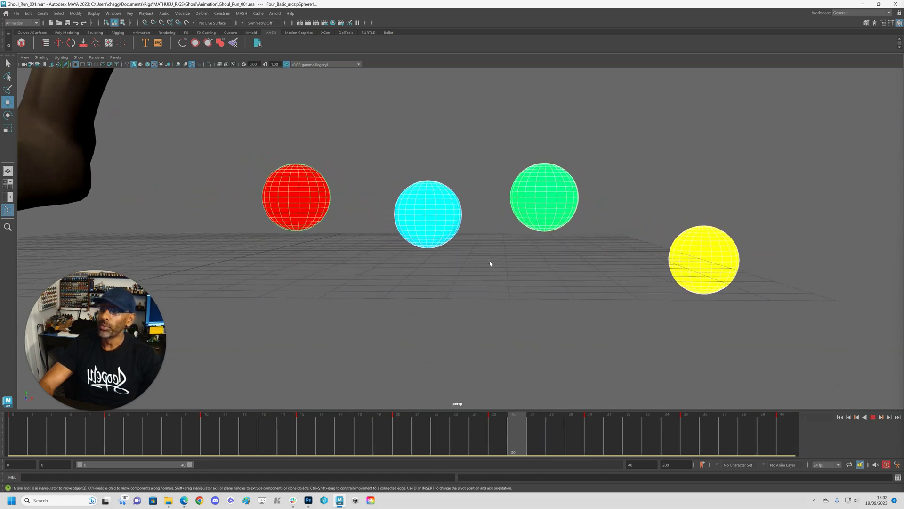
pyautogui.hotkey('alt', 'v')
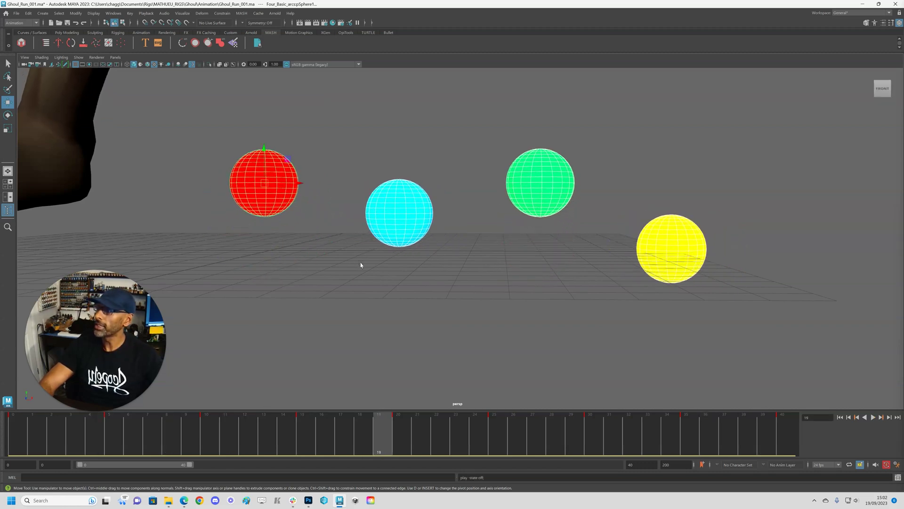
pyautogui.hotkey('alt', 'v')
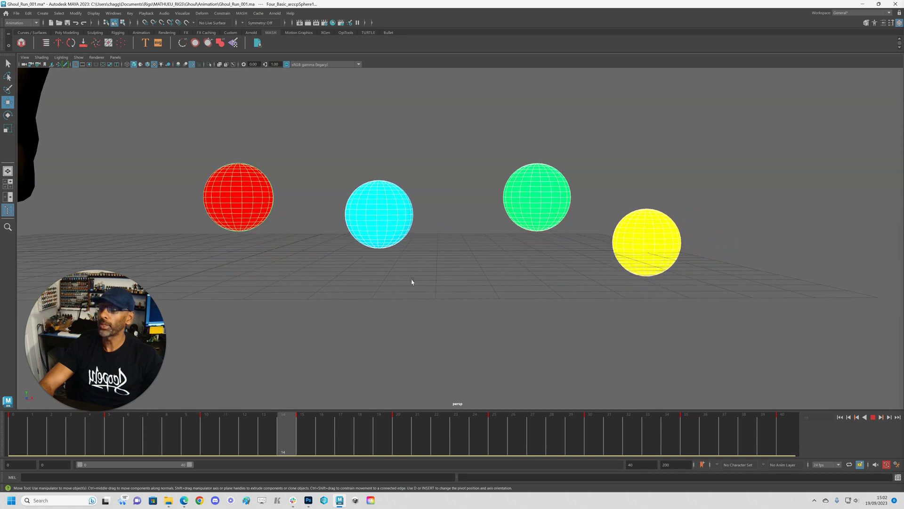
pyautogui.hotkey('alt', 'v')
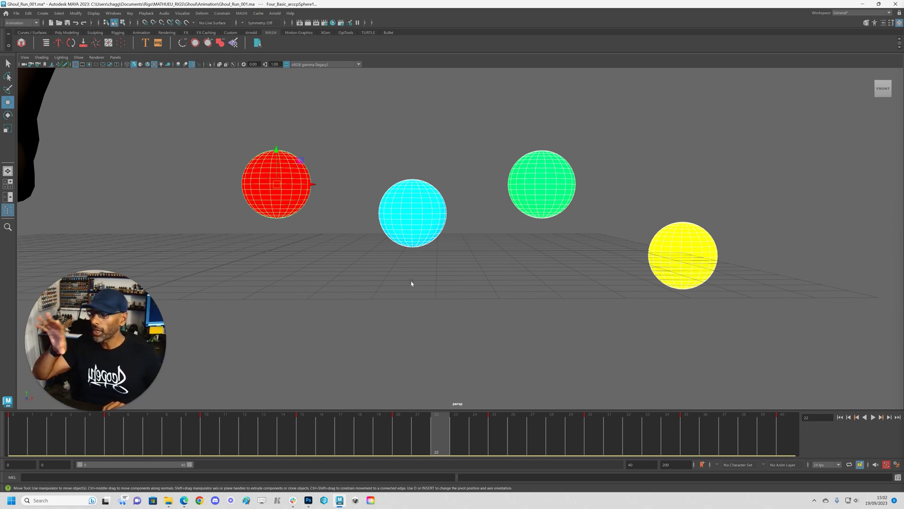
# - View the demo spheres from the side and play back their loop from that angle
pyautogui.keyDown('alt'); pyautogui.moveTo(385, 220); pyautogui.dragTo(307, 349); pyautogui.keyUp('alt')
pyautogui.hotkey('alt', 'v')
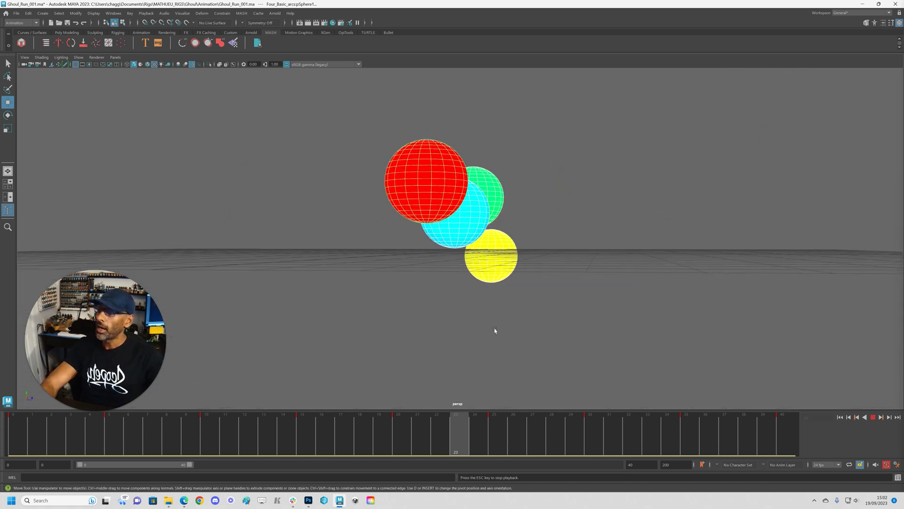
pyautogui.press('Escape')
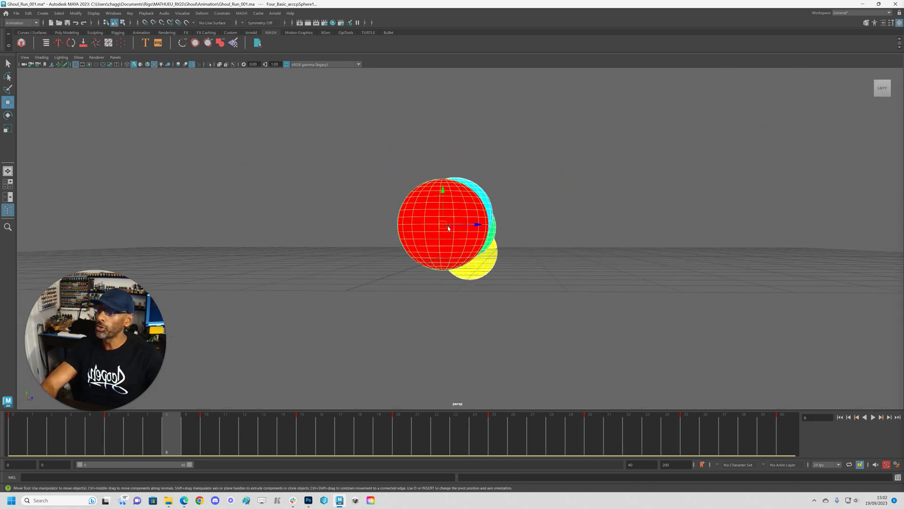
# - Try moving the selected spheres along the Z axis, undo the move and replay the loop
pyautogui.moveTo(473, 225); pyautogui.dragTo(599, 241)
pyautogui.hotkey('ctrl', 'z')
pyautogui.hotkey('alt', 'v')
pyautogui.press('Escape')
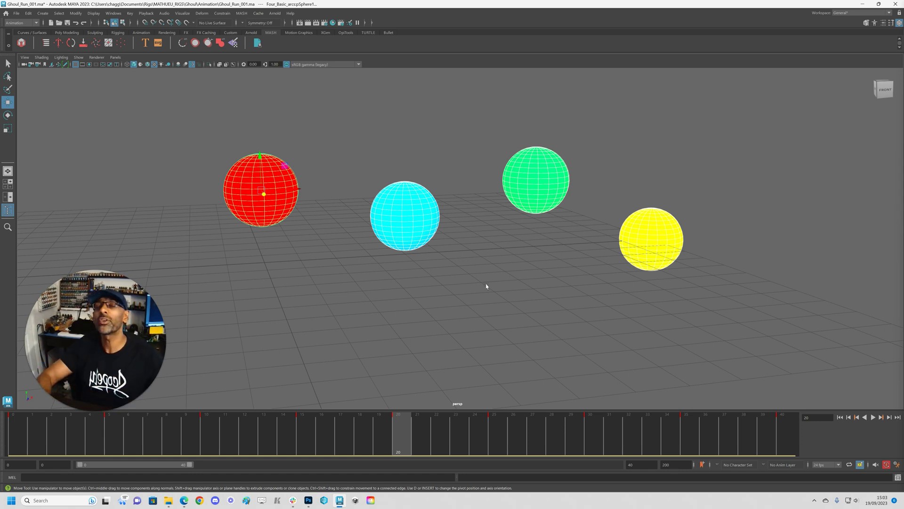
# - Turn on the display of motion trails in the viewport and view the spheres' paths from the front
pyautogui.keyDown('alt'); pyautogui.moveTo(596, 278); pyautogui.dragTo(426, 220); pyautogui.keyUp('alt')
pyautogui.click(424, 221)
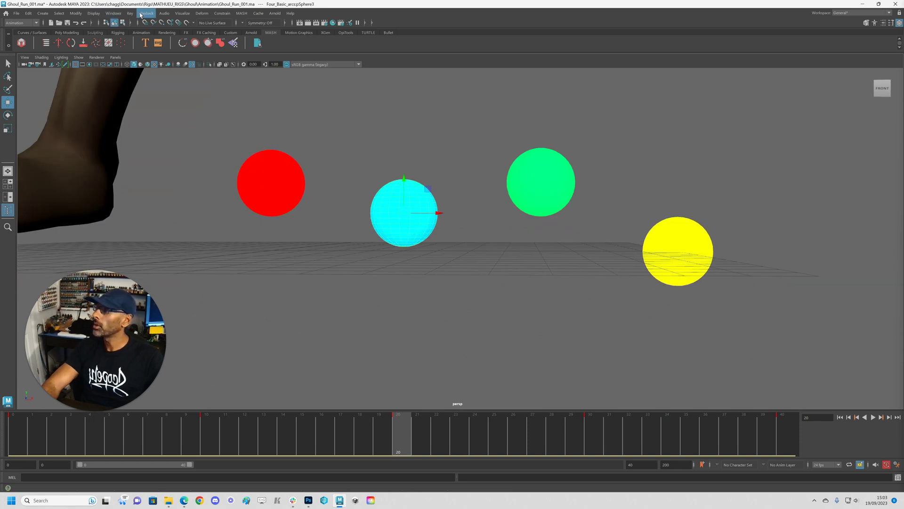
pyautogui.click(78, 57)
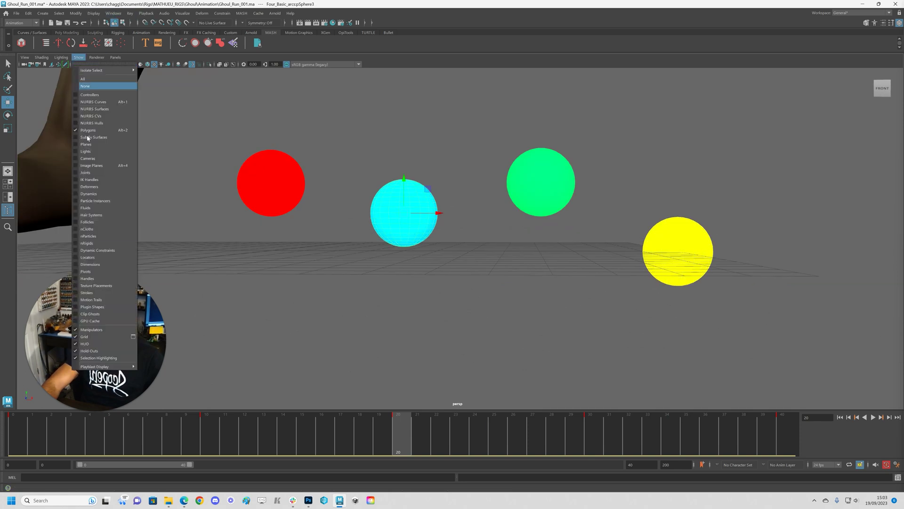
pyautogui.click(105, 303)
pyautogui.keyDown('alt'); pyautogui.moveTo(421, 317); pyautogui.dragTo(427, 316); pyautogui.keyUp('alt')
pyautogui.scroll(2, 405, 248)
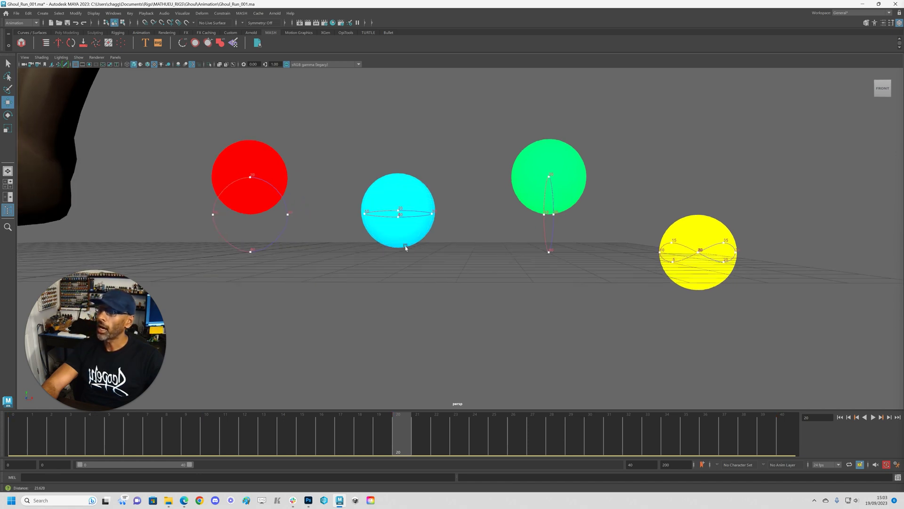
# - Examine the motion trails of the four spheres by selecting them in turn, and clear the selection
pyautogui.click(400, 235)
pyautogui.click(196, 137)
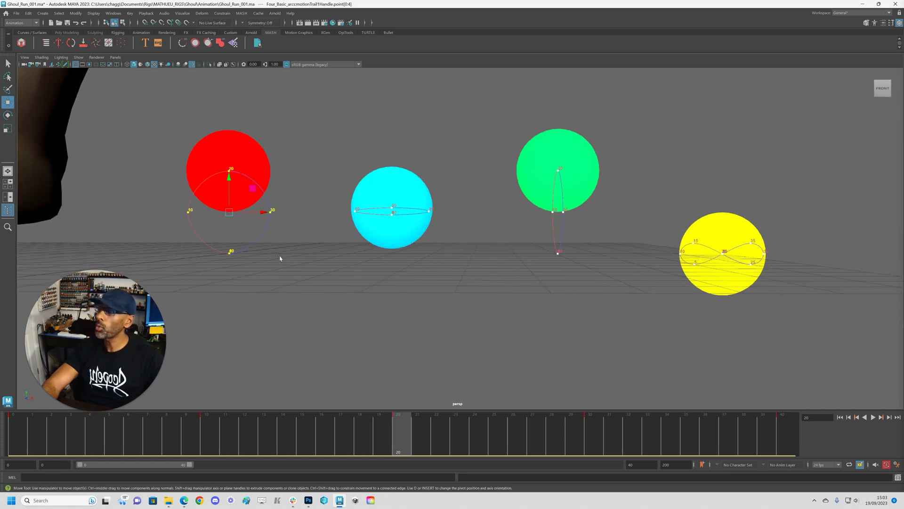
pyautogui.moveTo(349, 103); pyautogui.dragTo(774, 318)
pyautogui.click(721, 239)
pyautogui.click(584, 163)
pyautogui.click(387, 186)
pyautogui.click(477, 227)
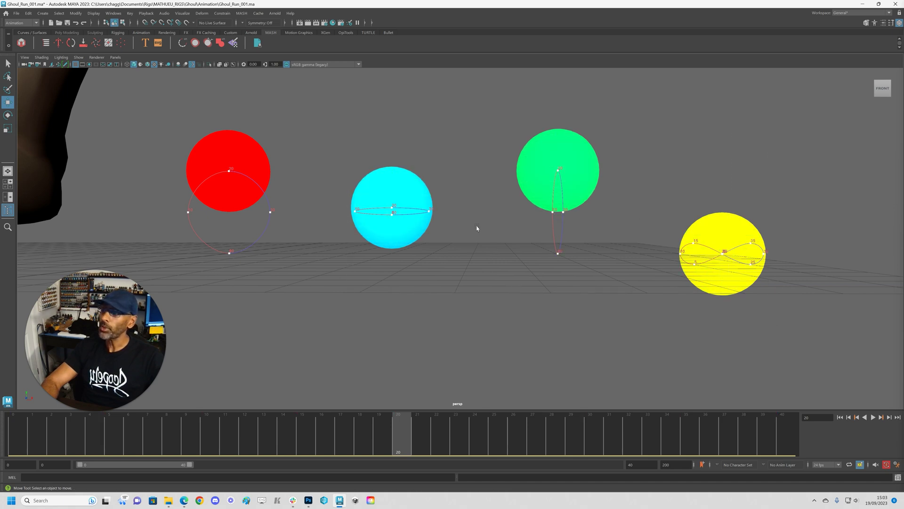